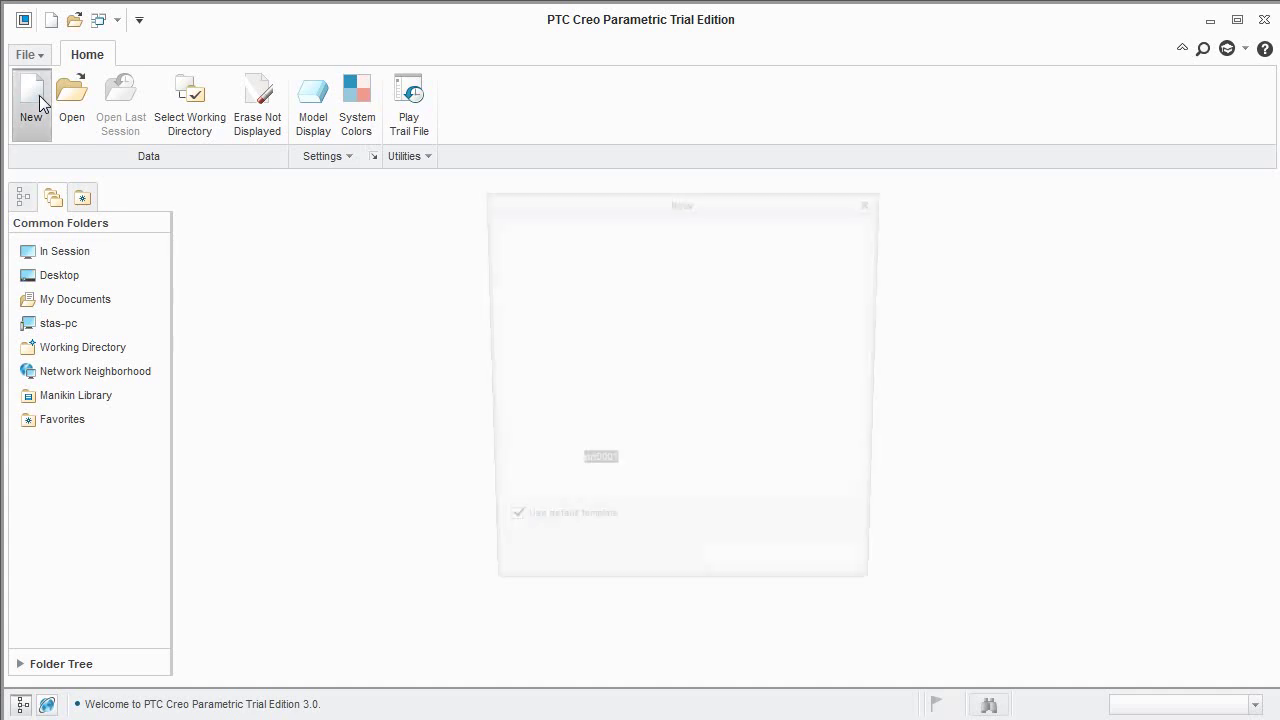
Create a new part PRT0001 from the default template and start a Revolve feature.
{"action": "left_click", "coordinate": [767, 582]}
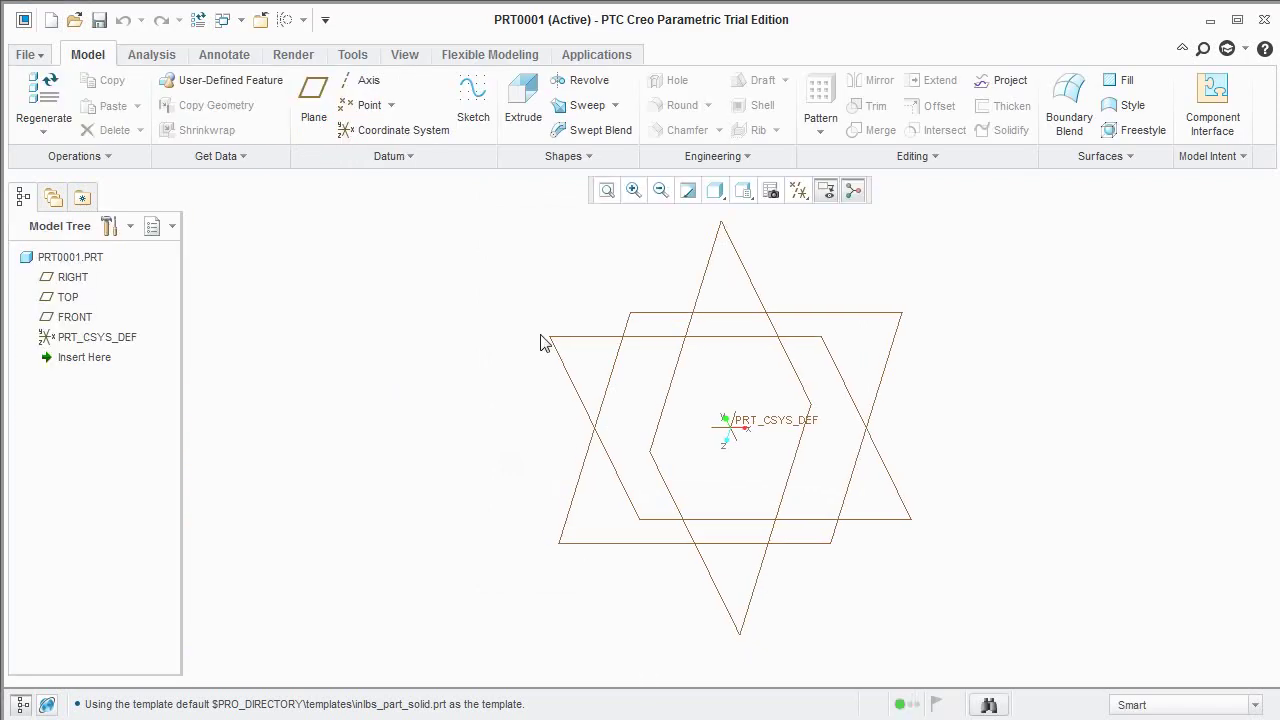
{"action": "left_click", "coordinate": [570, 83]}
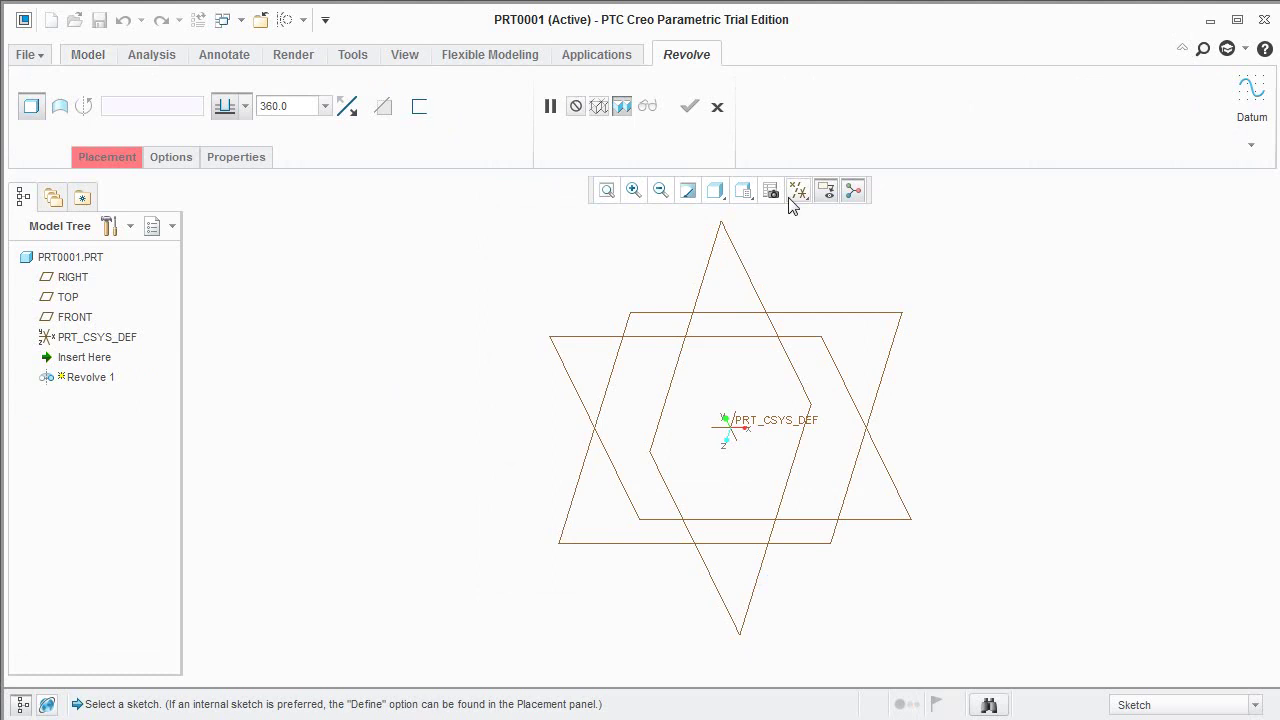
Sketch on the TOP plane, facing the view, and draw a vertical centerline as the axis.
{"action": "left_click", "coordinate": [677, 323]}
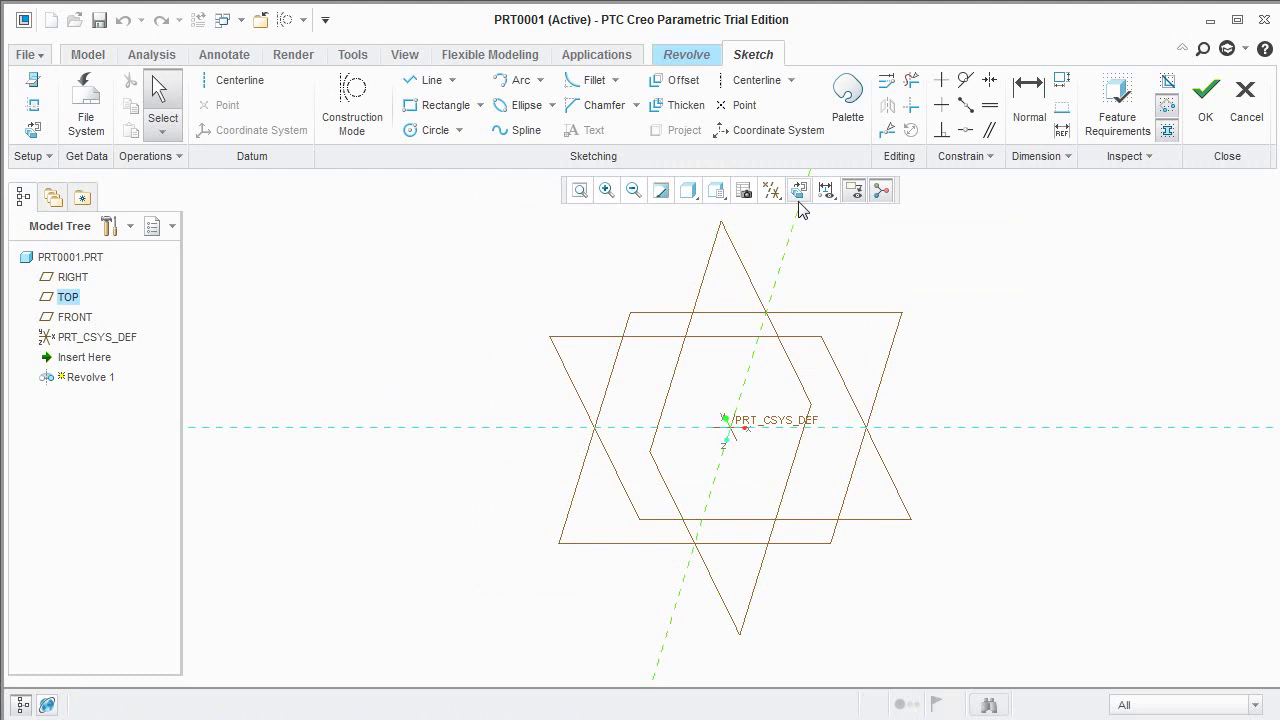
{"action": "left_click", "coordinate": [798, 190]}
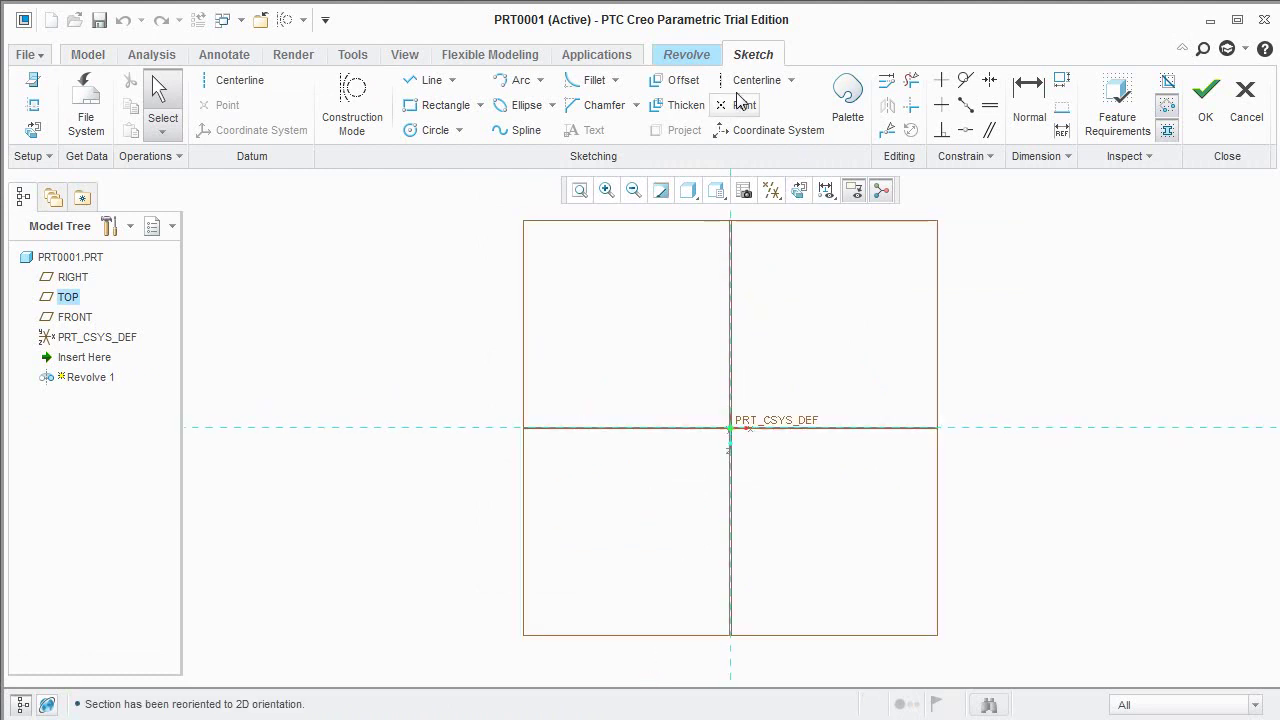
{"action": "left_click", "coordinate": [735, 81]}
{"action": "left_click", "coordinate": [733, 261]}
{"action": "left_click", "coordinate": [734, 524]}
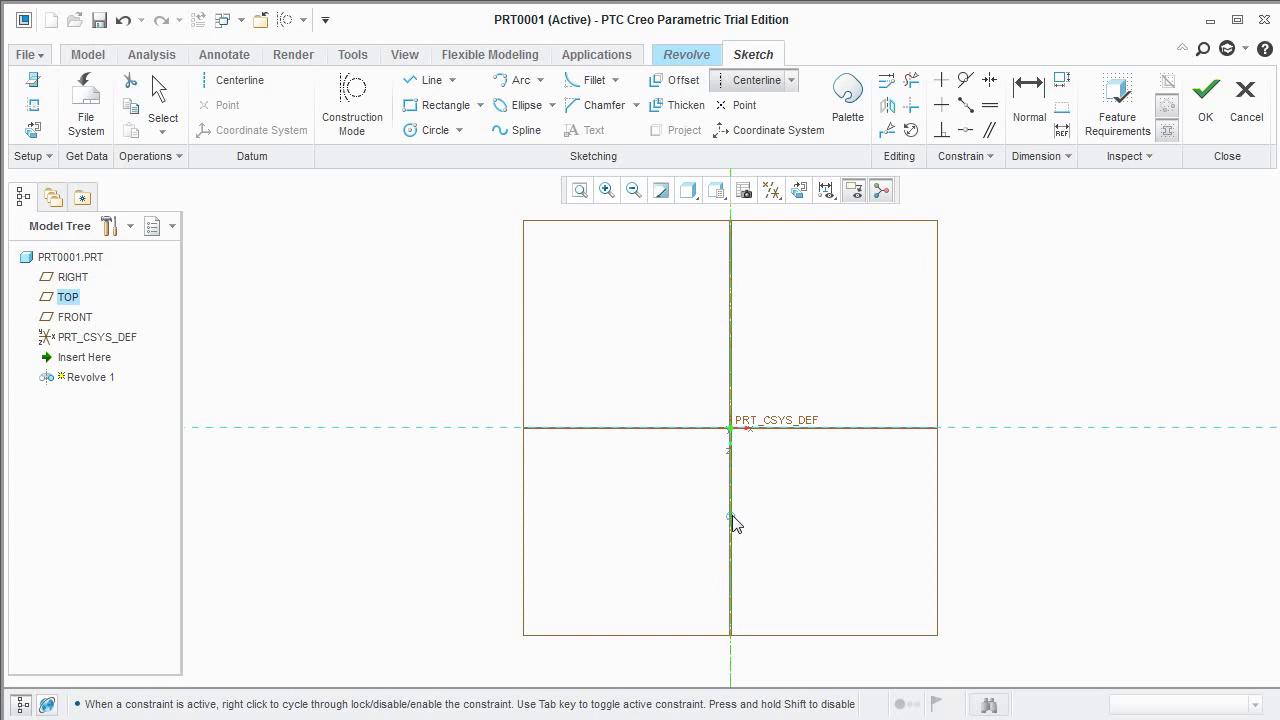
Draw a closed line profile with a sloped tip edge, down to the horizontal axis and back up the centerline.
{"action": "left_click", "coordinate": [430, 81]}
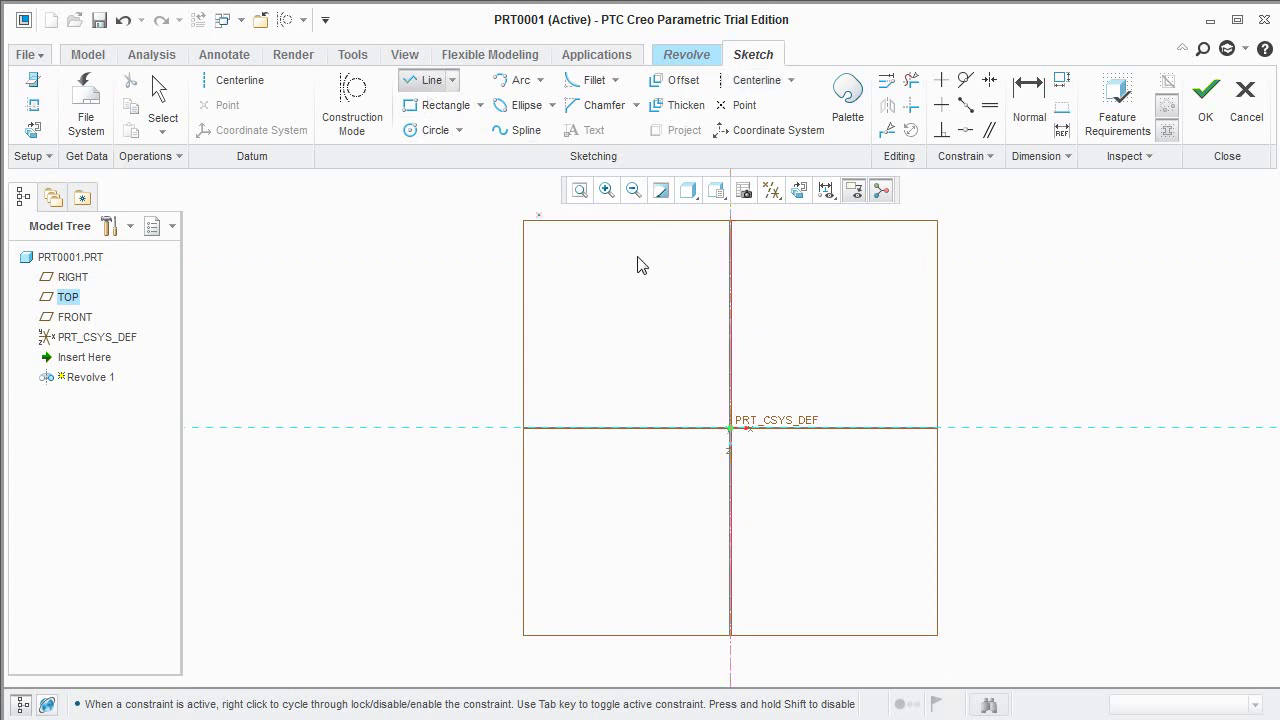
{"action": "left_click", "coordinate": [730, 328]}
{"action": "left_click", "coordinate": [707, 362]}
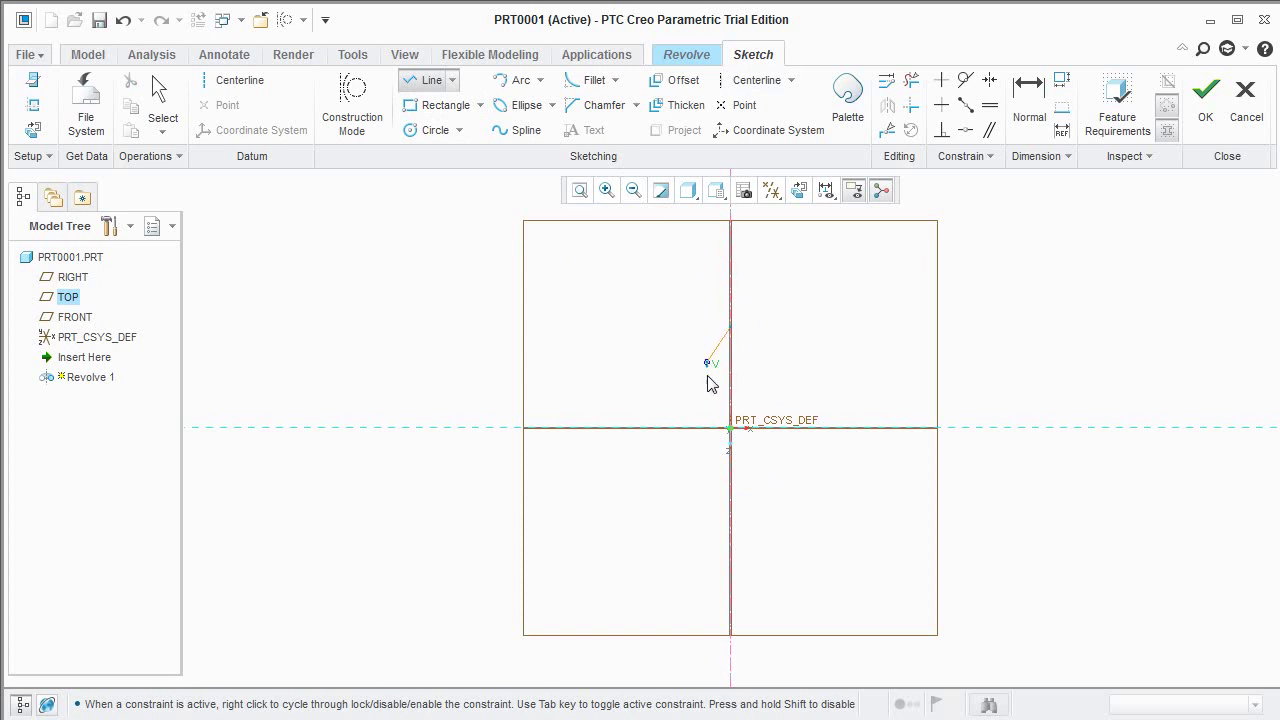
{"action": "left_click", "coordinate": [707, 428]}
{"action": "left_click", "coordinate": [730, 428]}
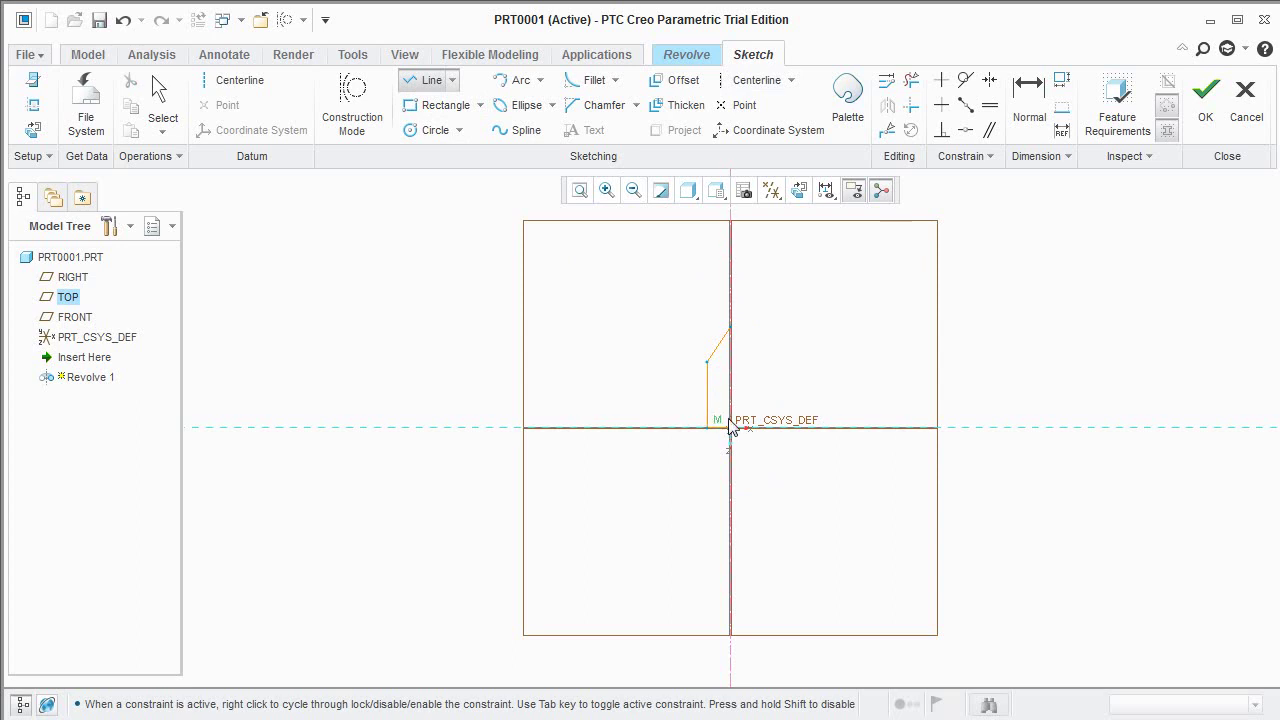
{"action": "left_click", "coordinate": [731, 328]}
{"action": "left_click", "coordinate": [730, 328]}
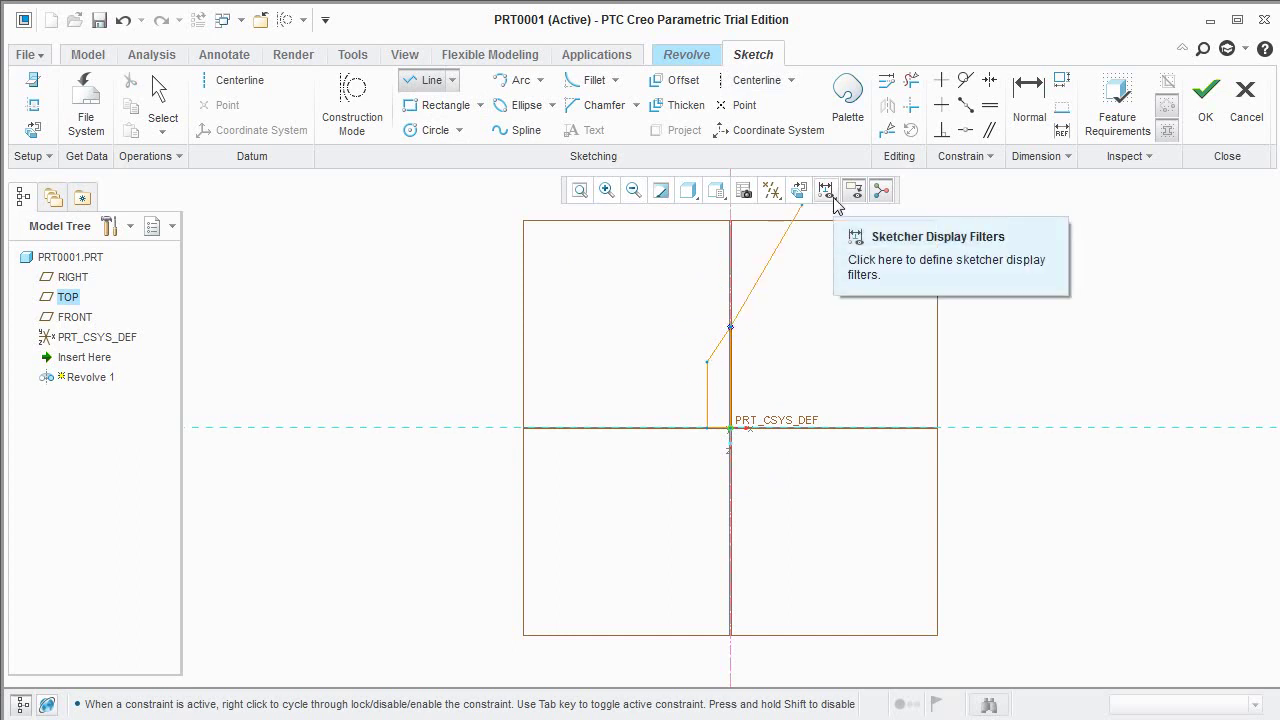
Dimension the profile's sloped tip edge to a 15° angle.
{"action": "left_click", "coordinate": [1029, 110]}
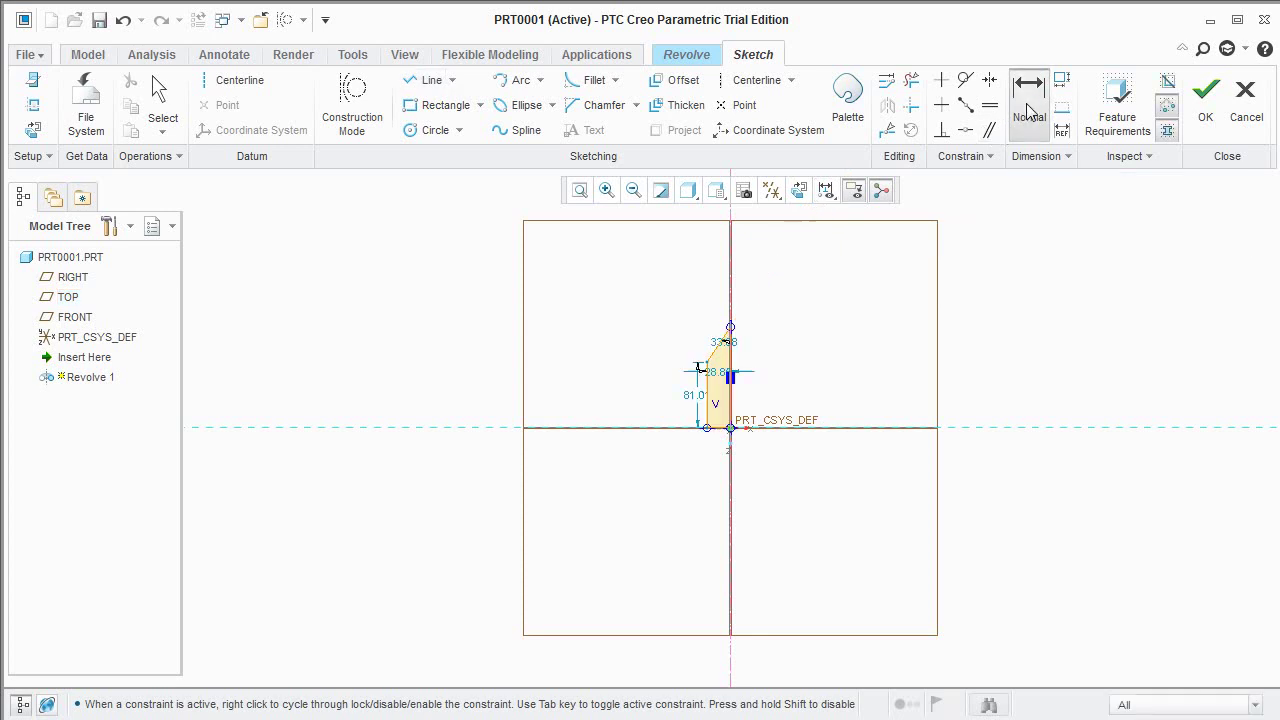
{"action": "scroll", "coordinate": [778, 332], "scroll_direction": "down", "scroll_amount": 2}
{"action": "scroll", "coordinate": [715, 367], "scroll_direction": "down", "scroll_amount": 3}
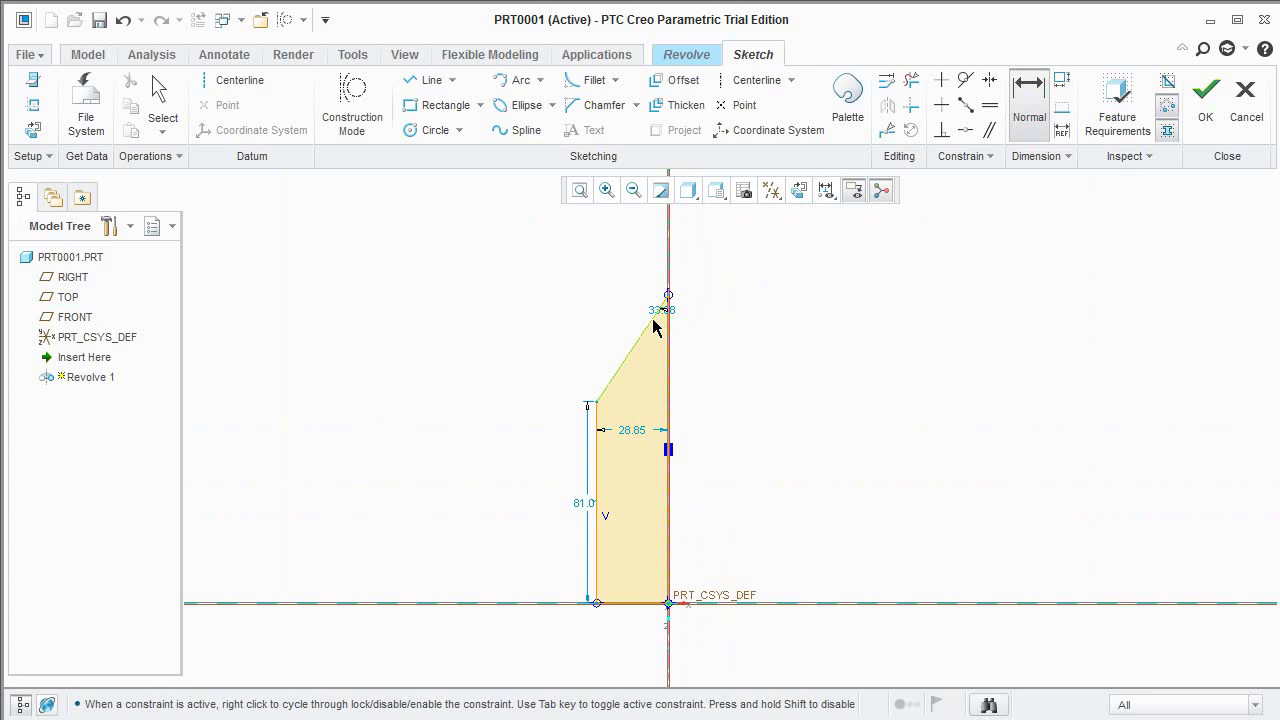
{"action": "left_click", "coordinate": [668, 345]}
{"action": "left_click", "coordinate": [632, 373]}
{"action": "middle_click", "coordinate": [633, 368]}
{"action": "type", "text": "15"}
{"action": "key", "text": "Return"}
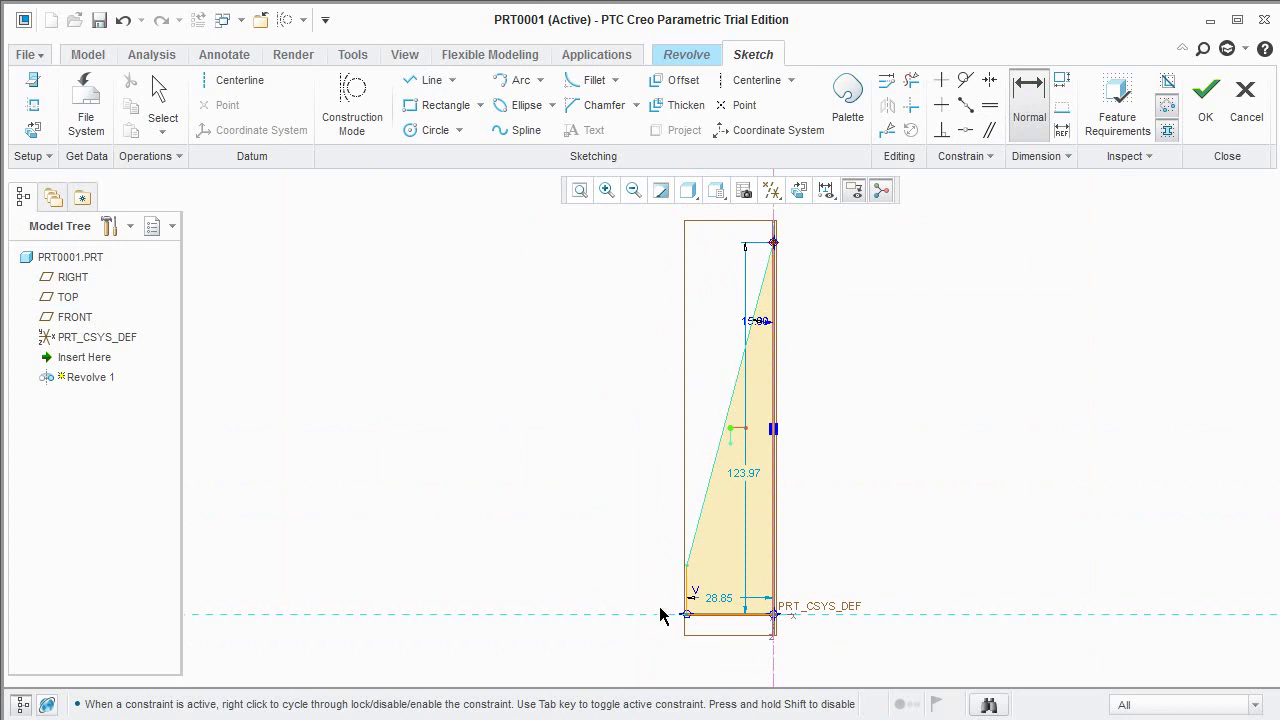
Set the profile height to 150 and the bottom width to 7.
{"action": "middle_click", "coordinate": [651, 417]}
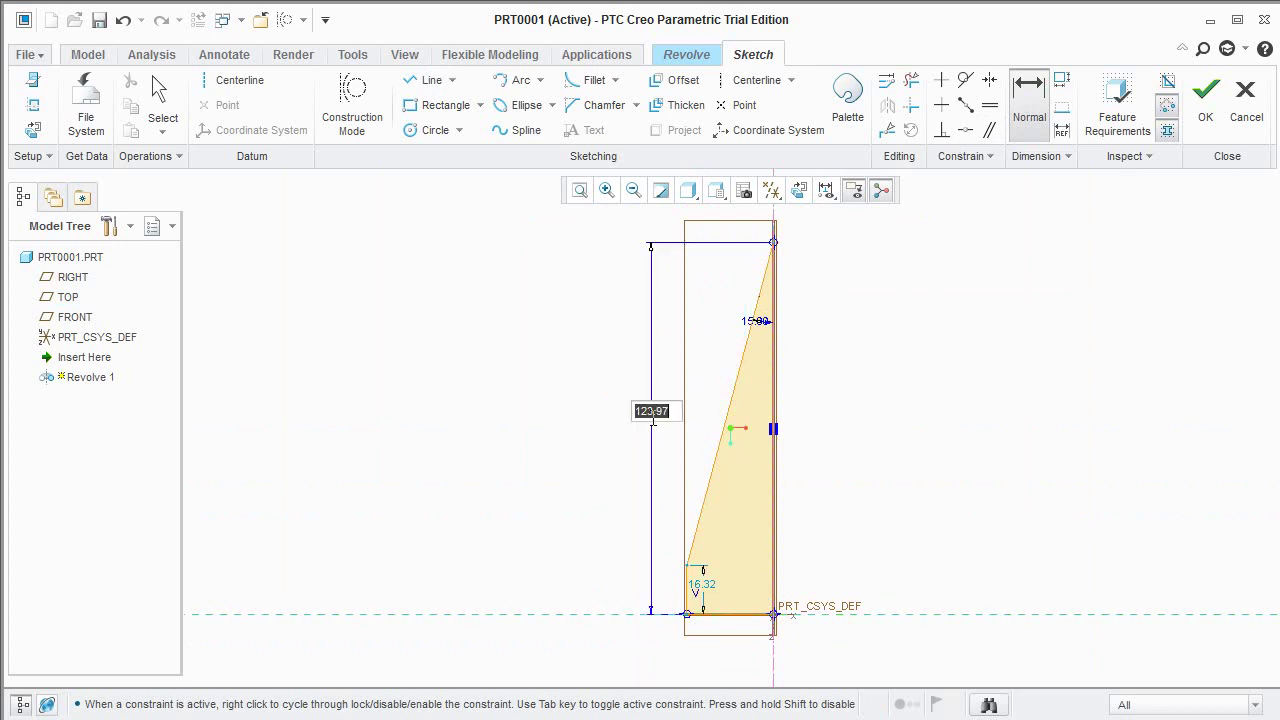
{"action": "type", "text": "150"}
{"action": "key", "text": "Return"}
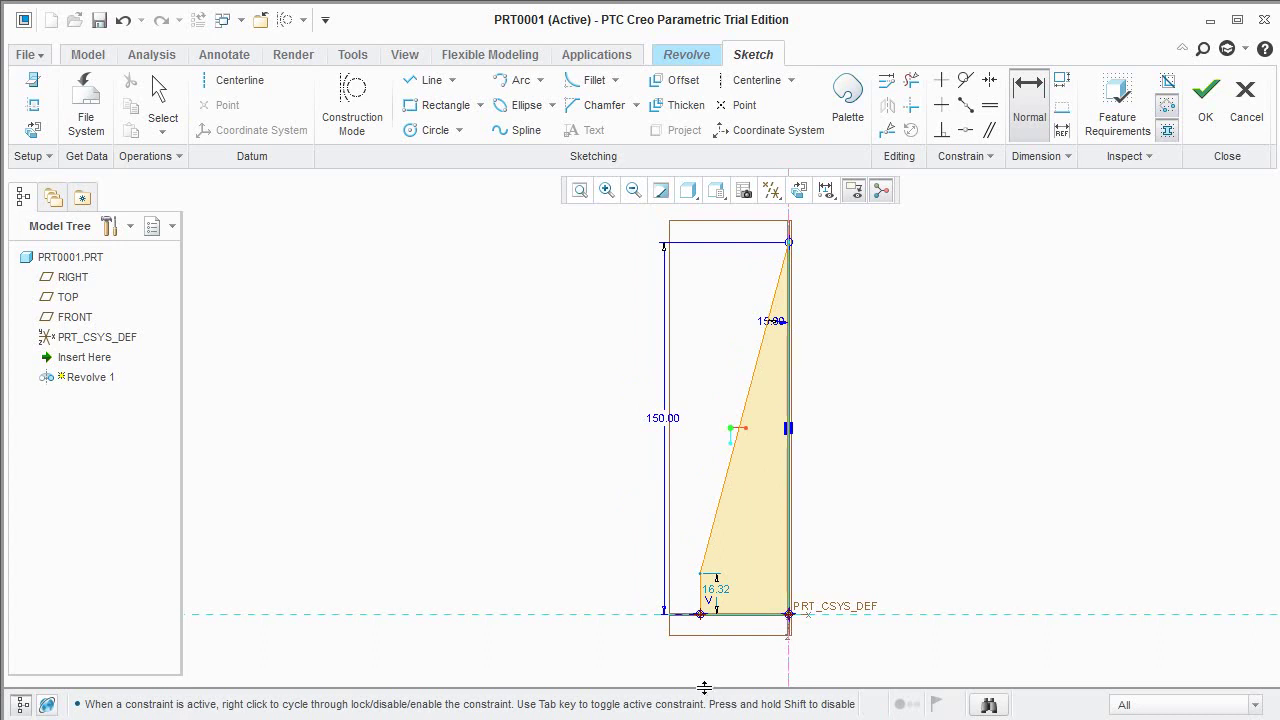
{"action": "middle_click", "coordinate": [727, 668]}
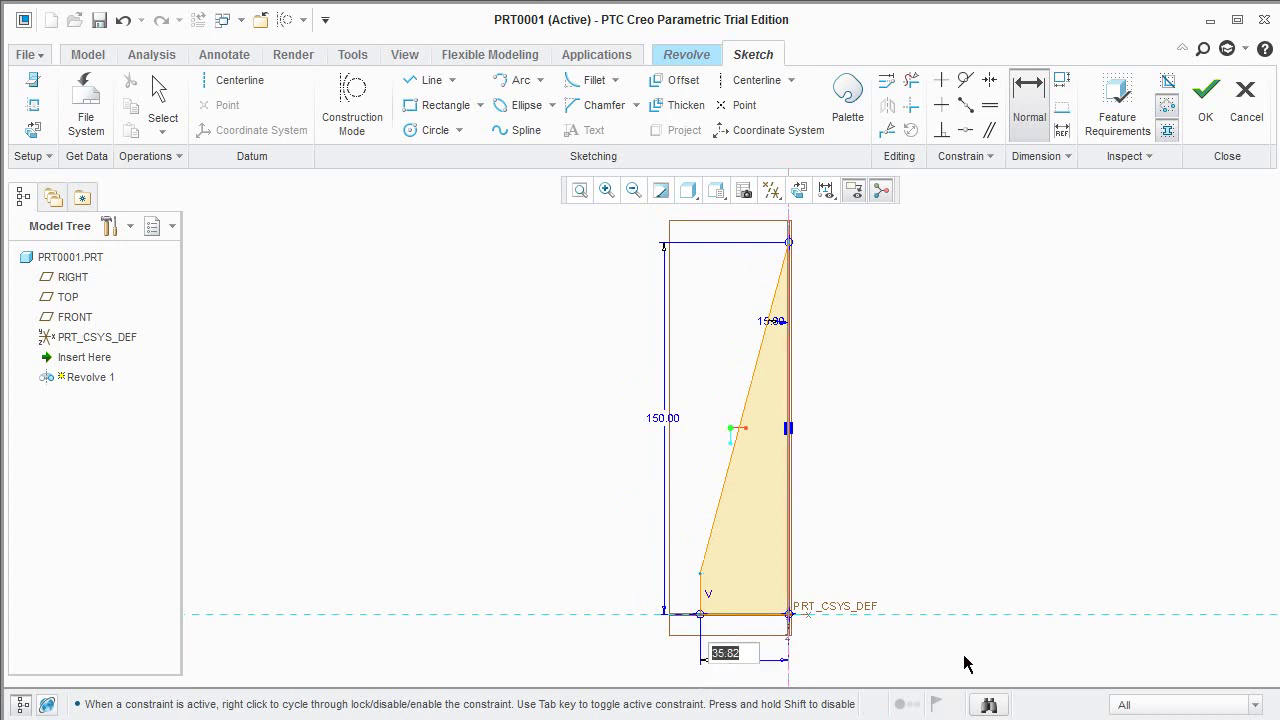
{"action": "type", "text": "7"}
{"action": "key", "text": "Return"}
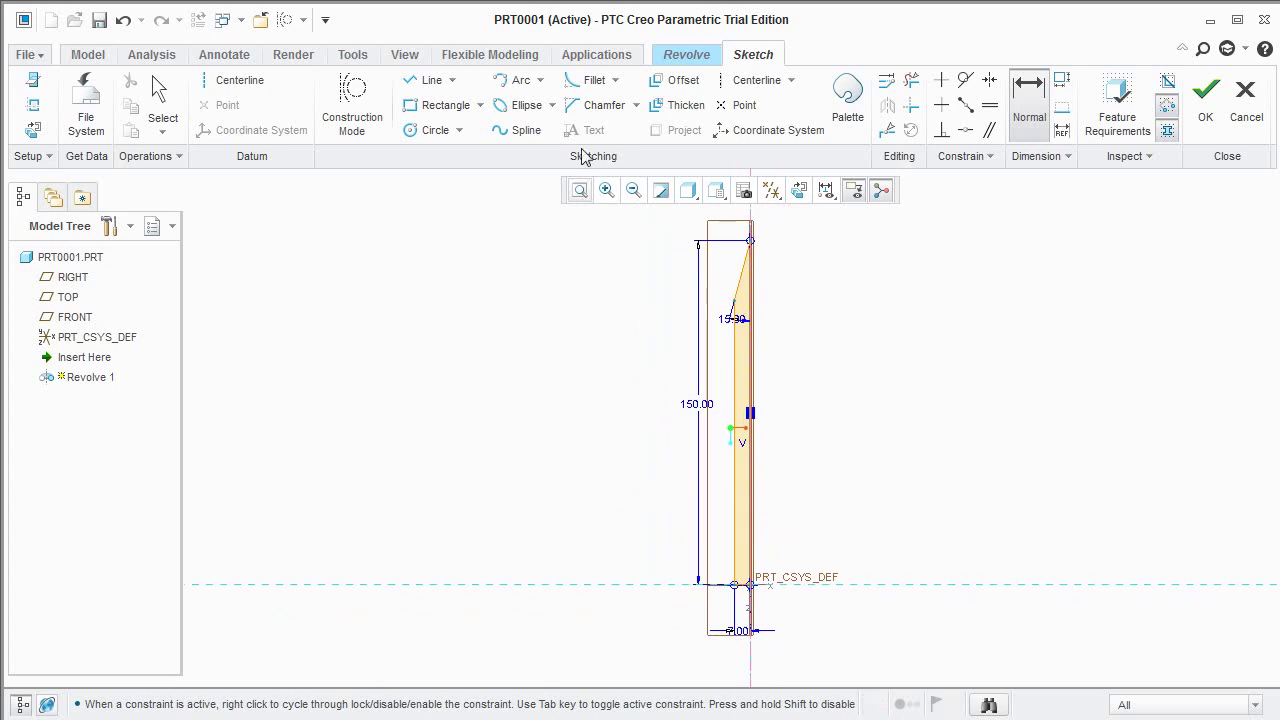
Finish the sketch and accept Revolve 1 as a cone-tipped cylinder, then inspect its end.
{"action": "left_click", "coordinate": [1208, 108]}
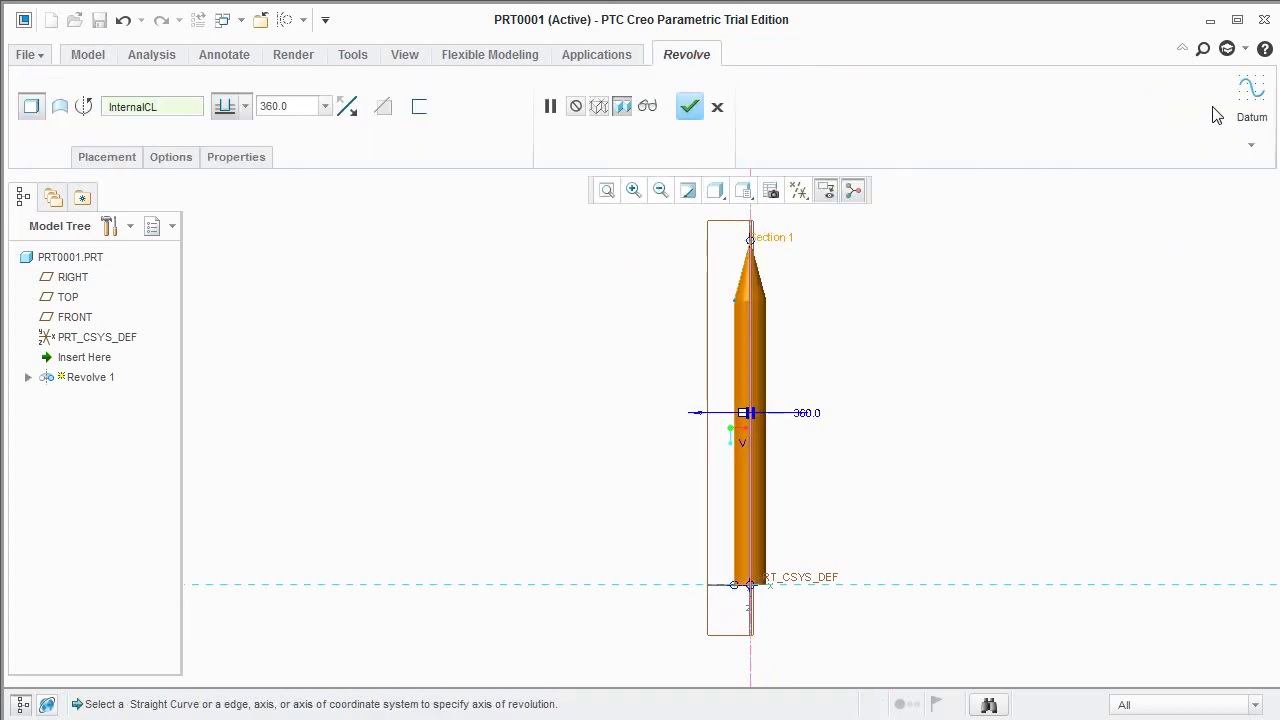
{"action": "left_click", "coordinate": [689, 108]}
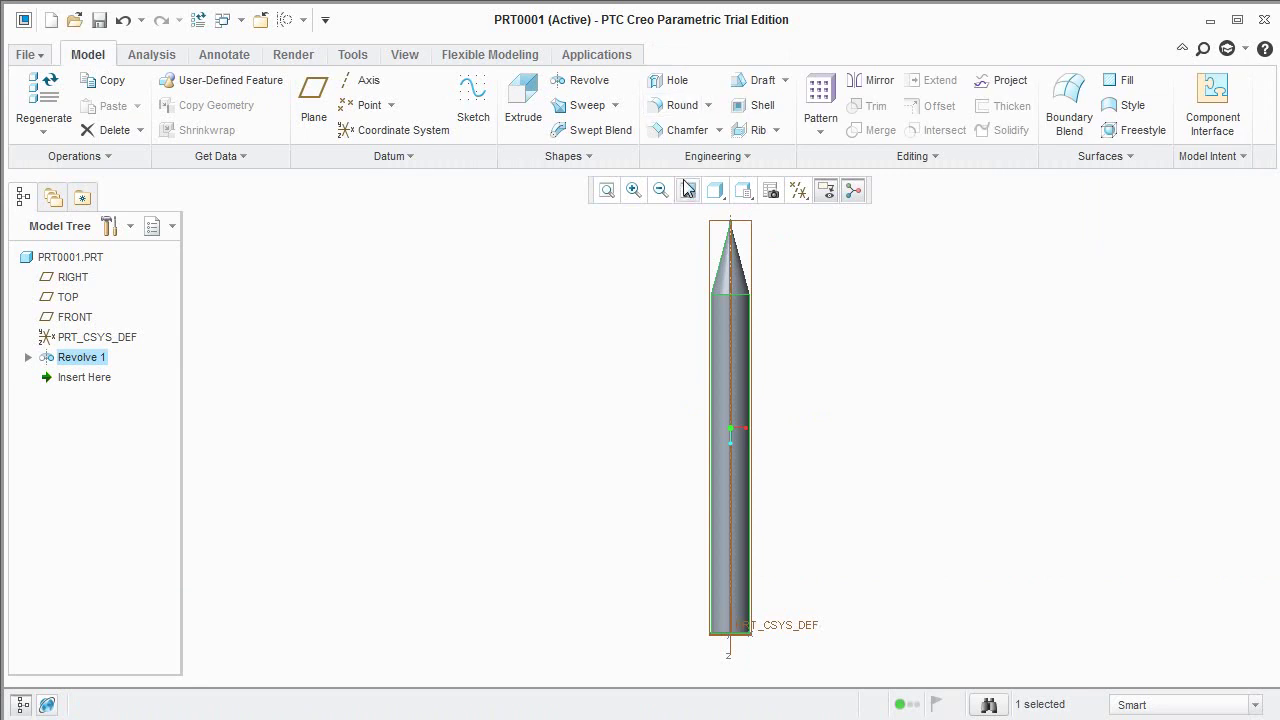
{"action": "middle_click_drag", "start_coordinate": [629, 384], "coordinate": [640, 334]}
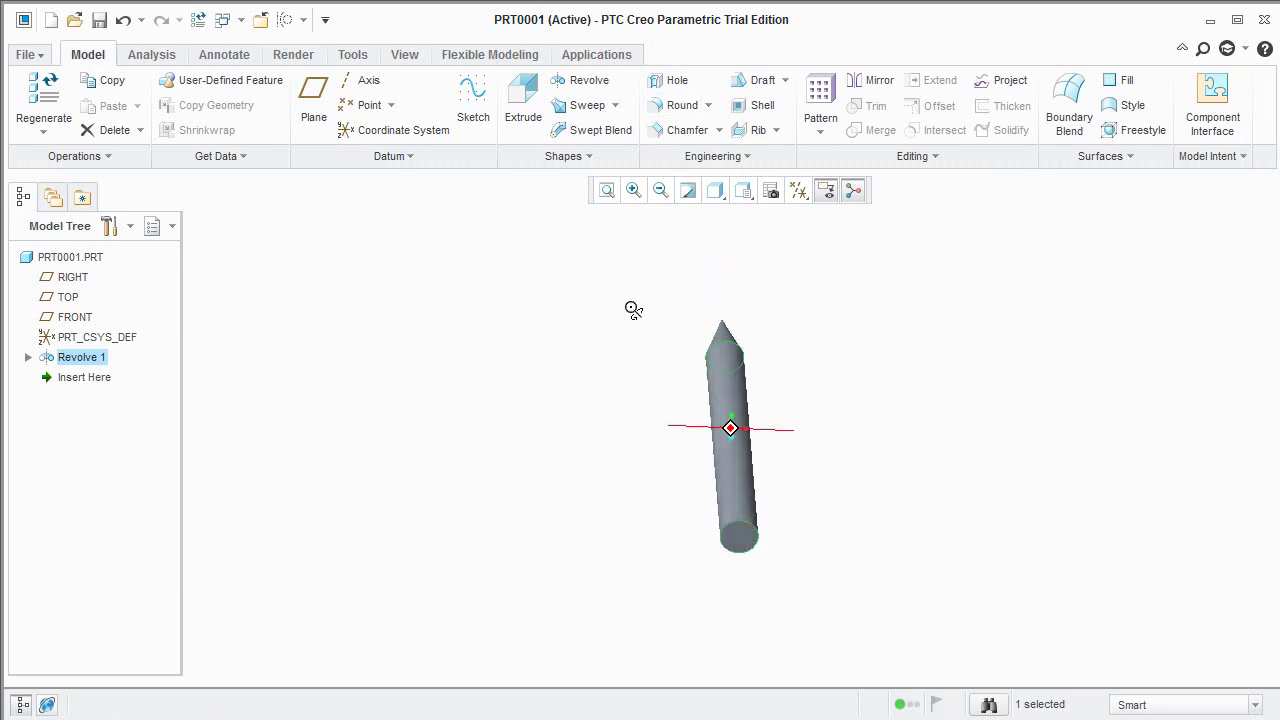
{"action": "scroll", "coordinate": [786, 490], "scroll_direction": "up", "scroll_amount": 2}
{"action": "scroll", "coordinate": [790, 470], "scroll_direction": "up", "scroll_amount": 1}
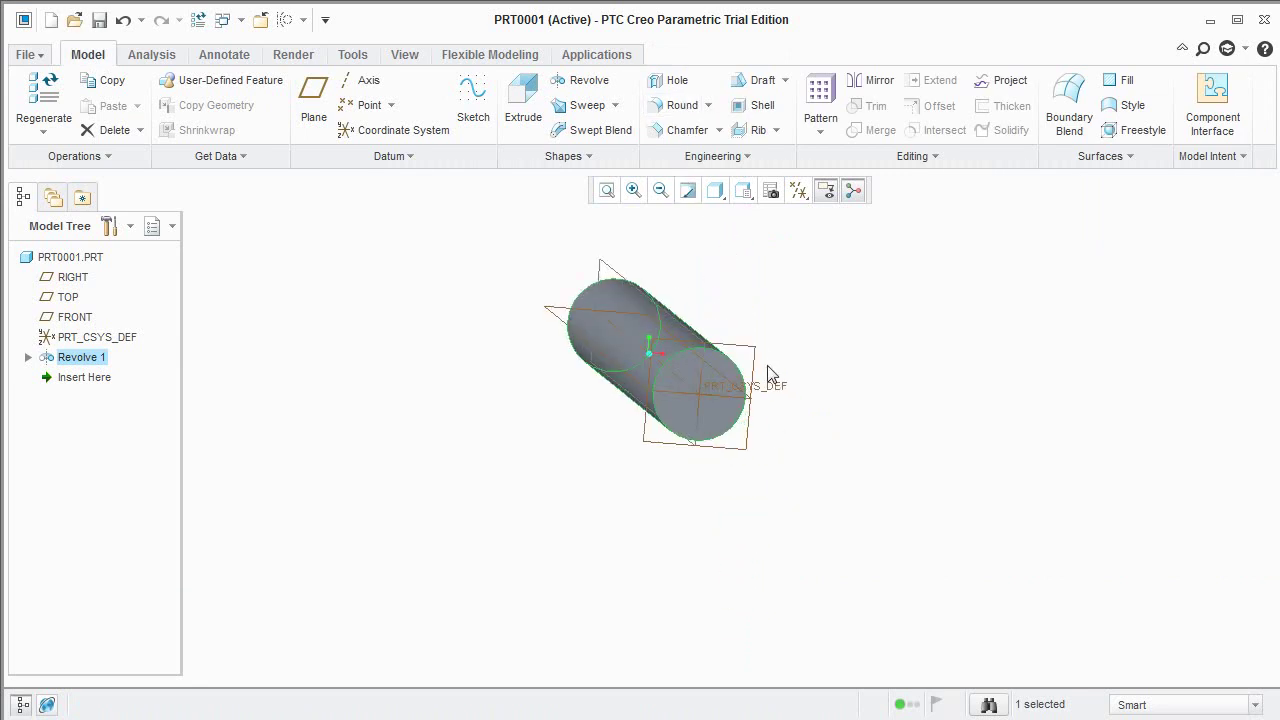
{"action": "scroll", "coordinate": [766, 362], "scroll_direction": "up", "scroll_amount": 1}
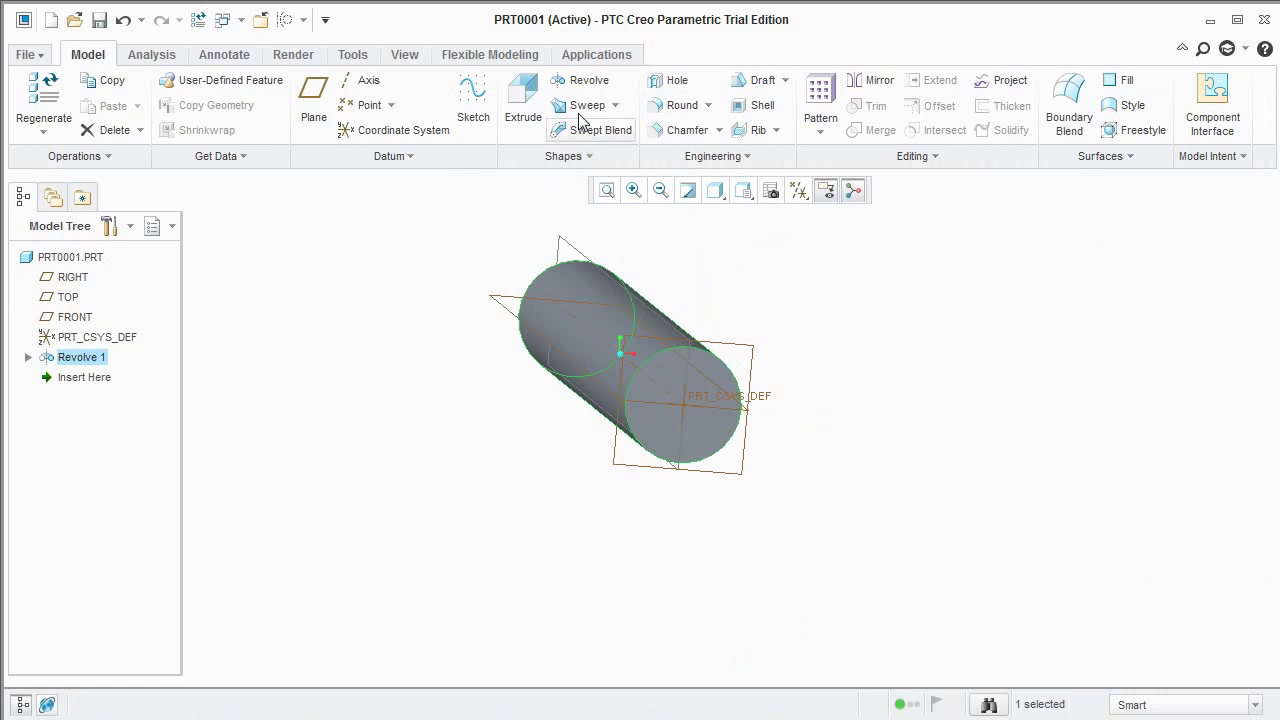
Start an Extrude sketched on the FRONT plane, facing the view.
{"action": "left_click", "coordinate": [522, 100]}
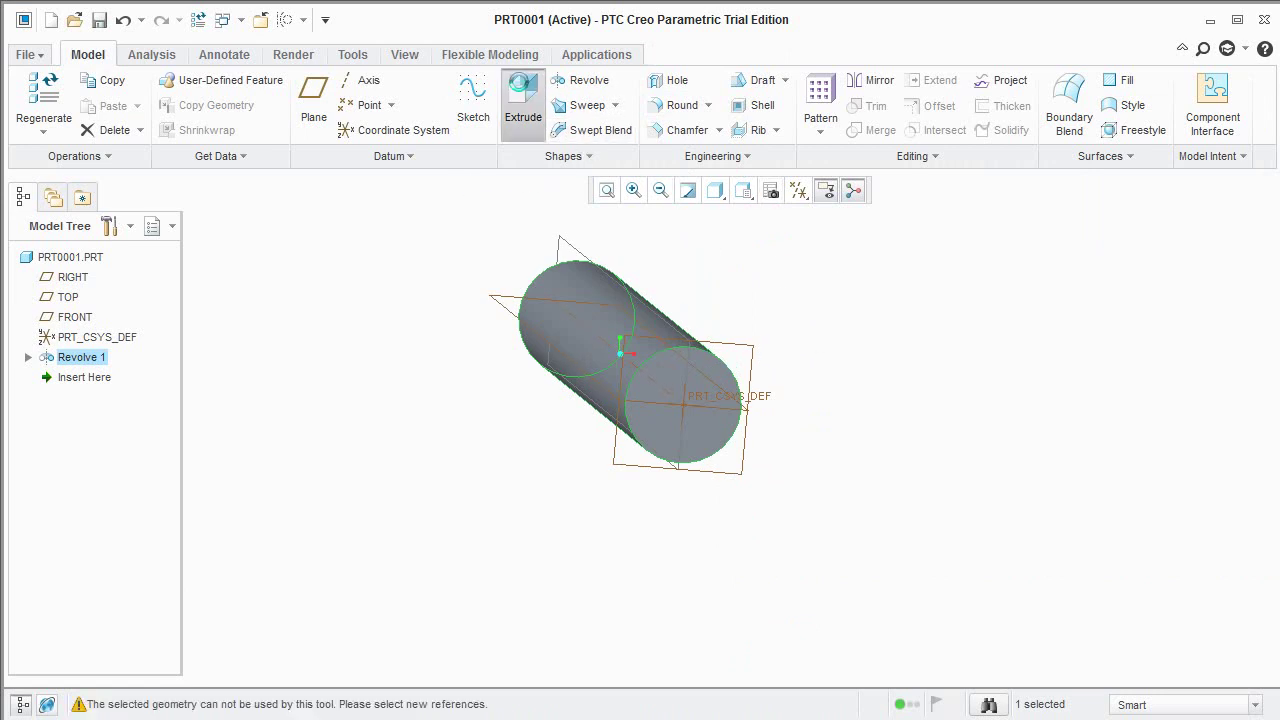
{"action": "left_click", "coordinate": [737, 352]}
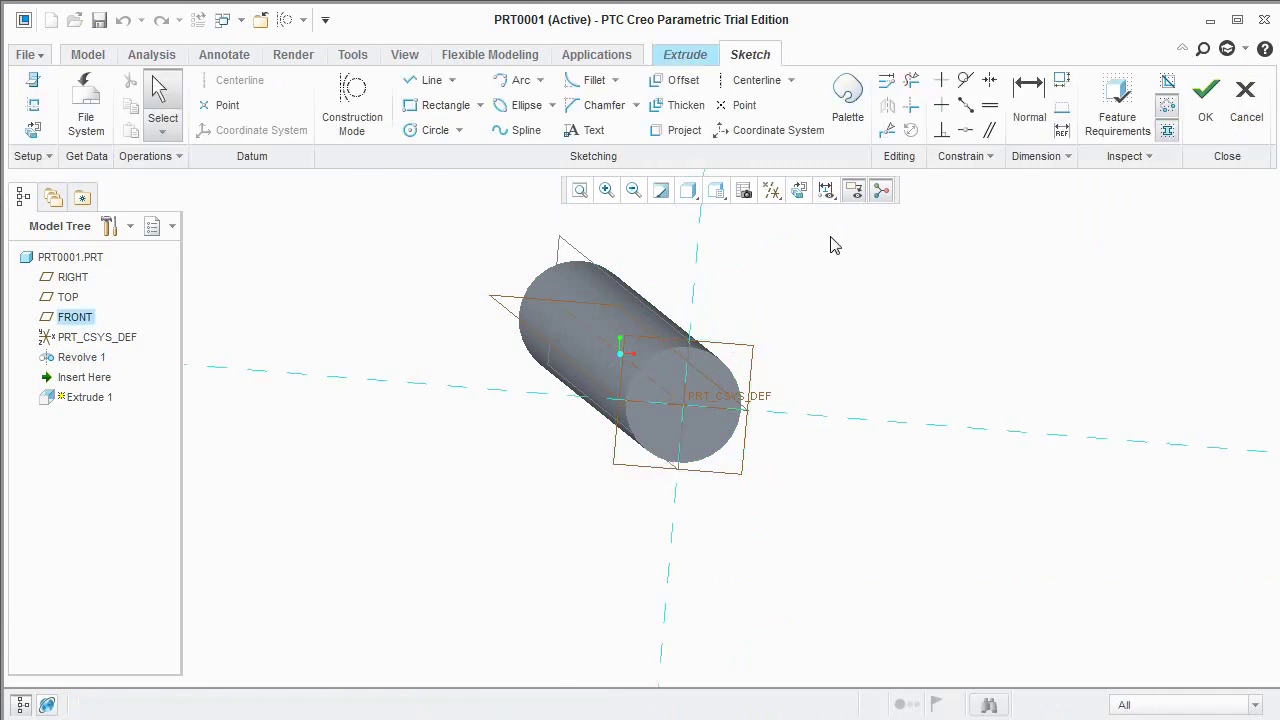
{"action": "left_click", "coordinate": [800, 192]}
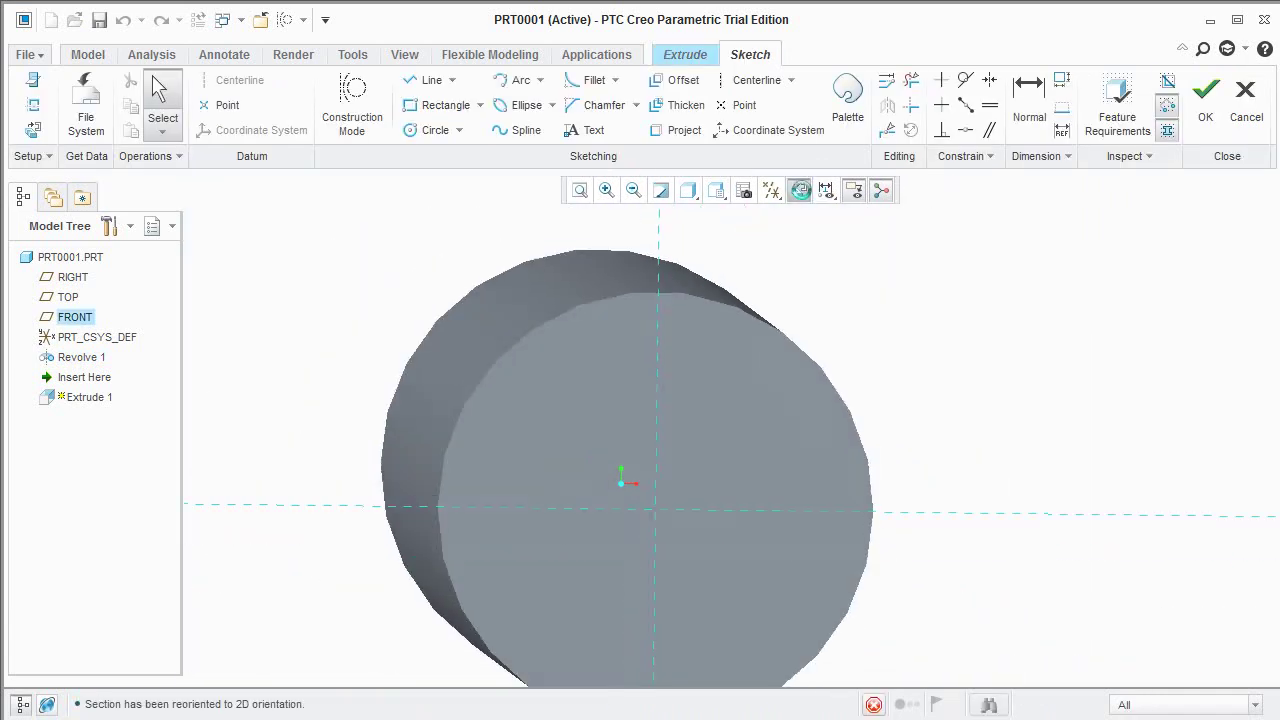
Place a 6-Sided Hexagon from the sketch palette's Polygons tab, scaled 1.92.
{"action": "left_click", "coordinate": [855, 103]}
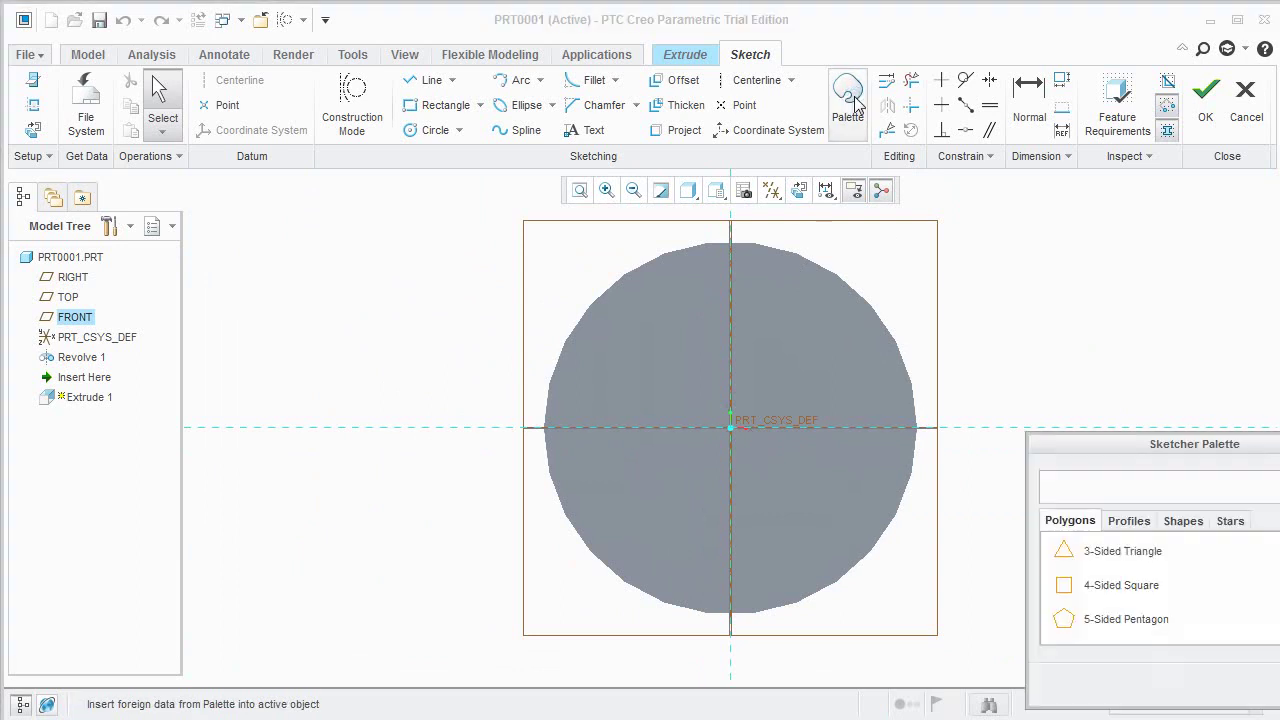
{"action": "left_click_drag", "start_coordinate": [1263, 445], "coordinate": [1177, 452]}
{"action": "left_click", "coordinate": [1252, 635]}
{"action": "left_click", "coordinate": [1038, 622]}
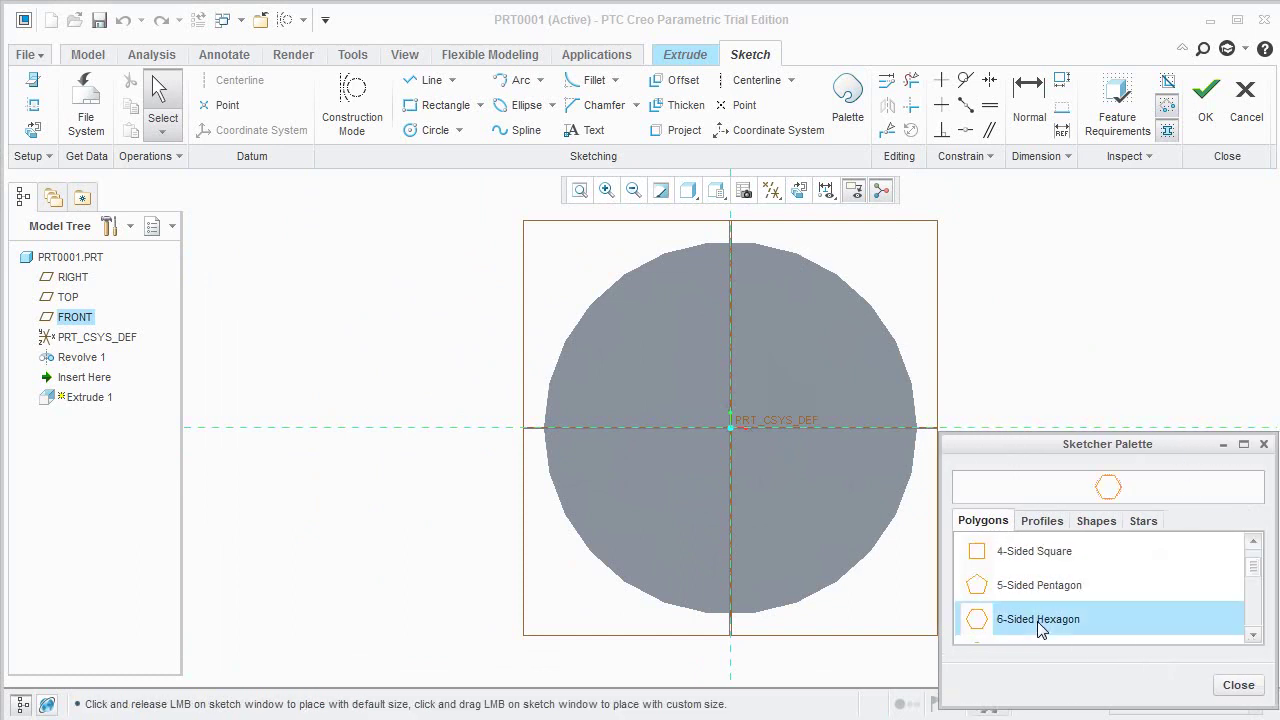
{"action": "left_click", "coordinate": [813, 337]}
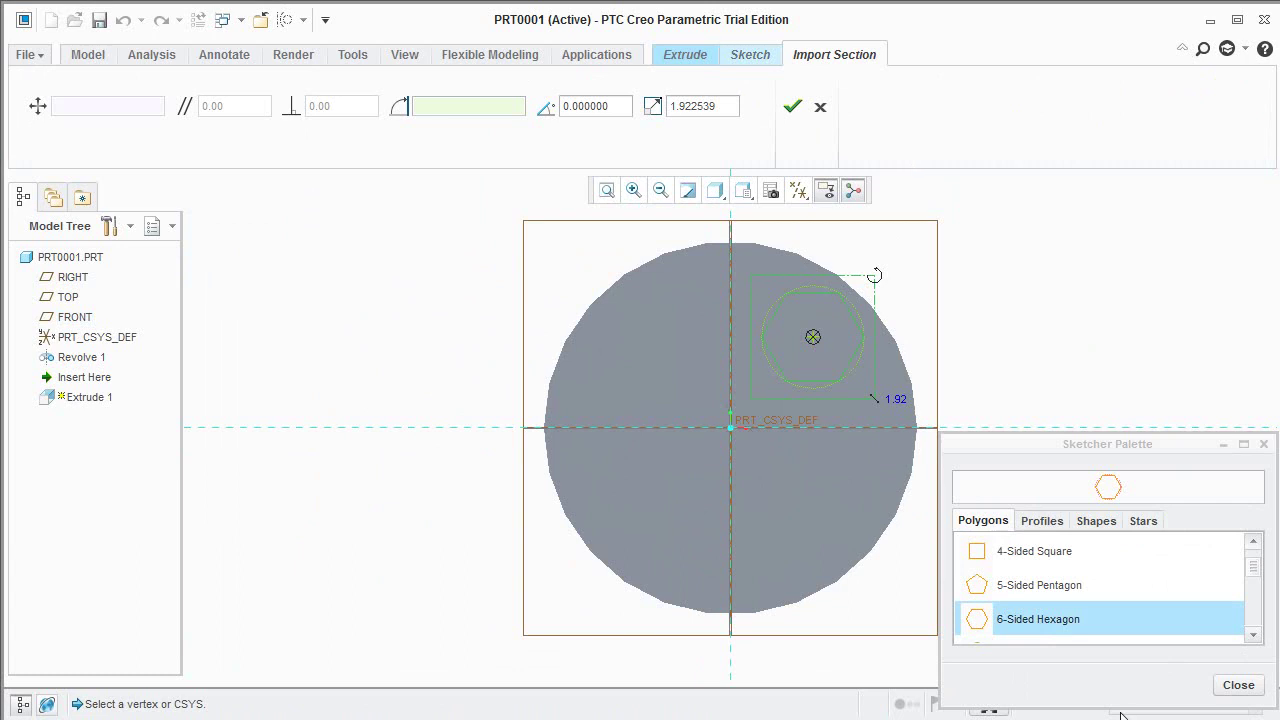
Accept the hexagon and make its centre coincident with both sketch references.
{"action": "left_click", "coordinate": [1240, 686]}
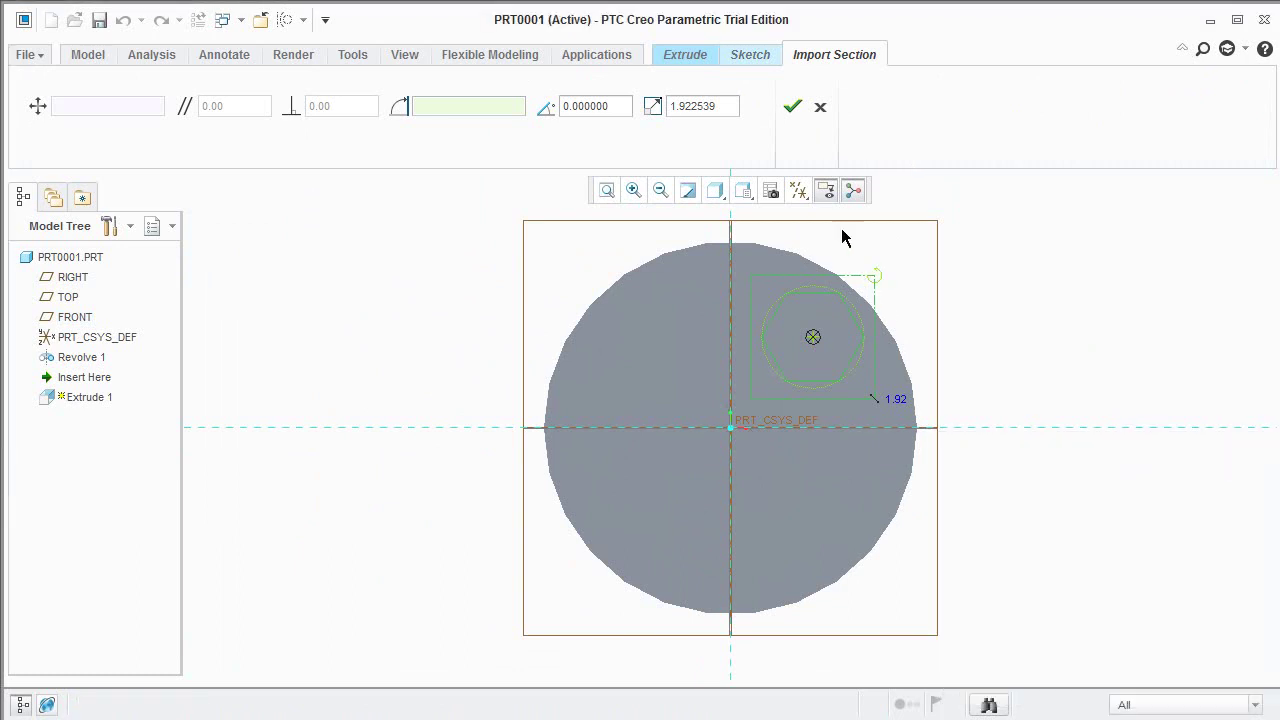
{"action": "left_click", "coordinate": [793, 107]}
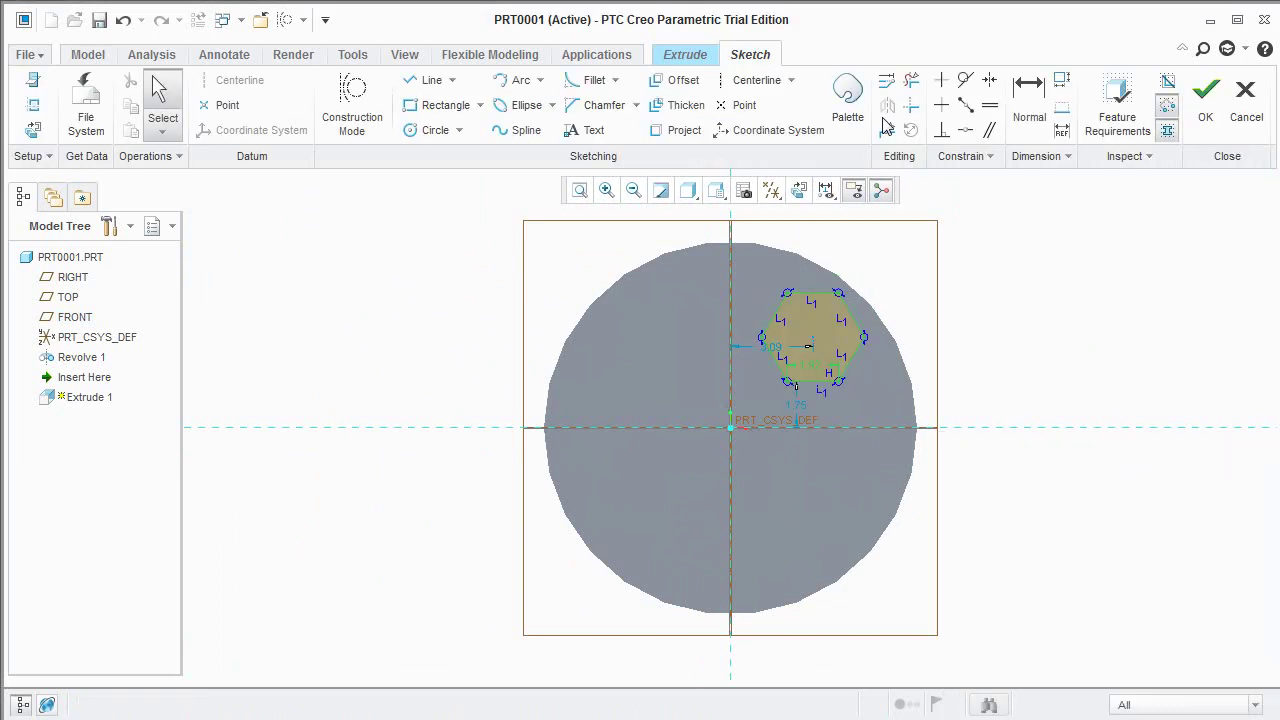
{"action": "left_click", "coordinate": [965, 130]}
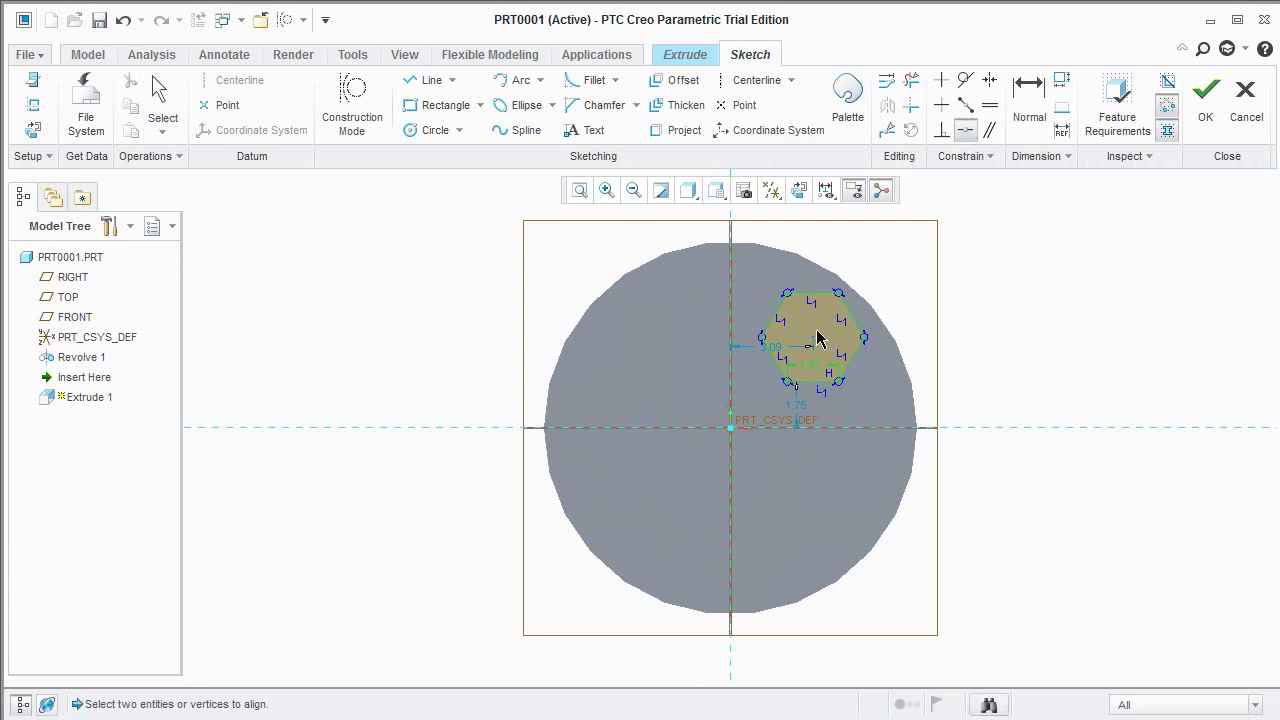
{"action": "left_click", "coordinate": [733, 322]}
{"action": "left_click", "coordinate": [731, 337]}
{"action": "left_click", "coordinate": [831, 428]}
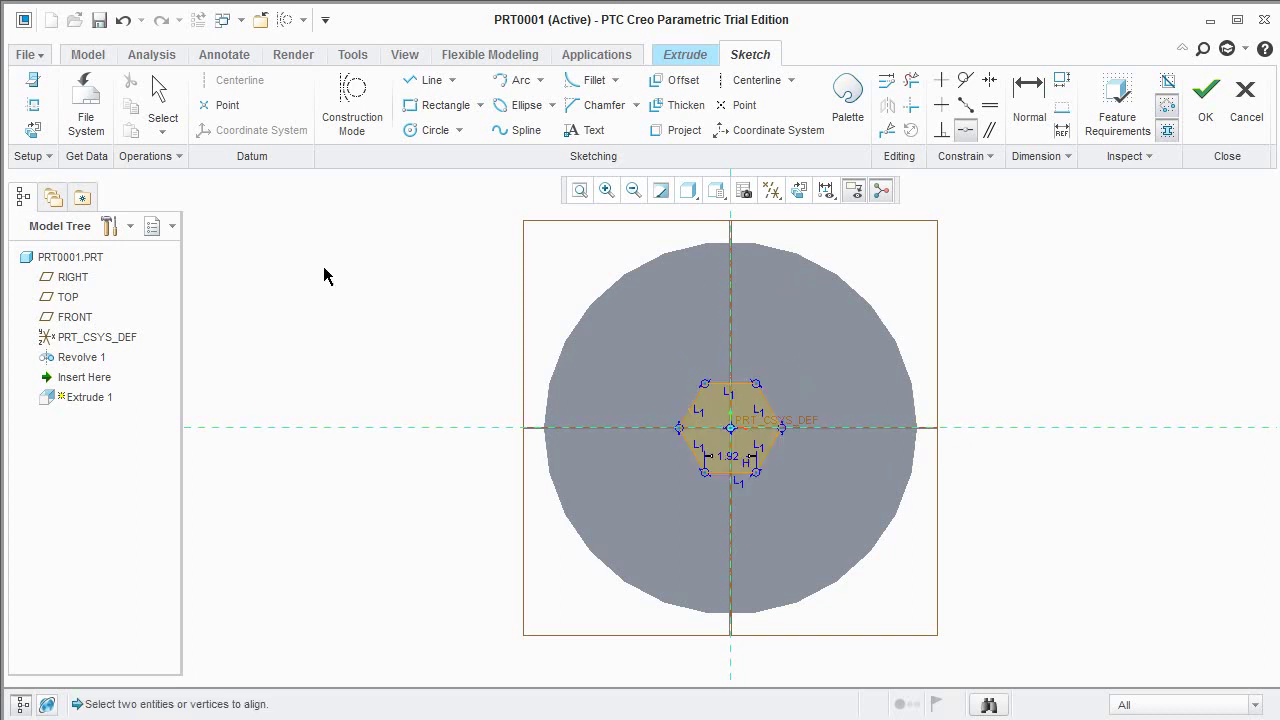
{"action": "middle_click", "coordinate": [742, 475]}
Change the hexagon's 1.92 dimension to 3.5.
{"action": "scroll", "coordinate": [737, 474], "scroll_direction": "up", "scroll_amount": 1}
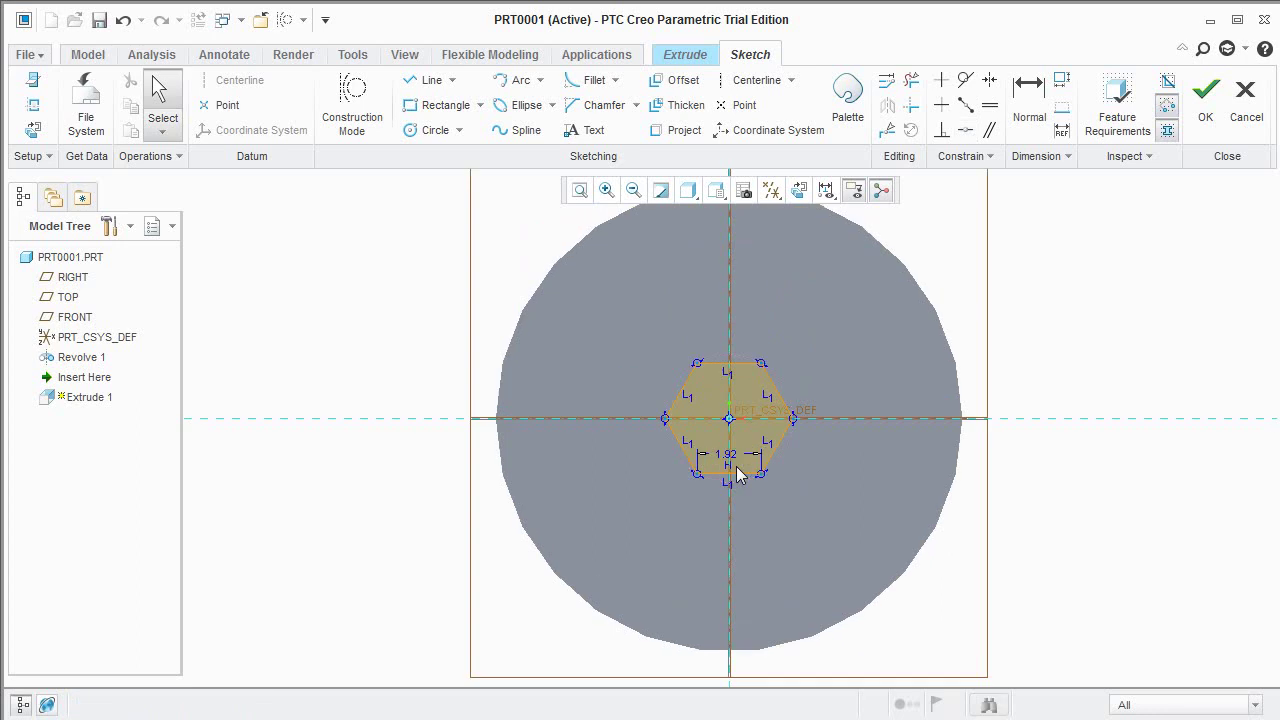
{"action": "scroll", "coordinate": [737, 474], "scroll_direction": "up", "scroll_amount": 2}
{"action": "double_click", "coordinate": [711, 441]}
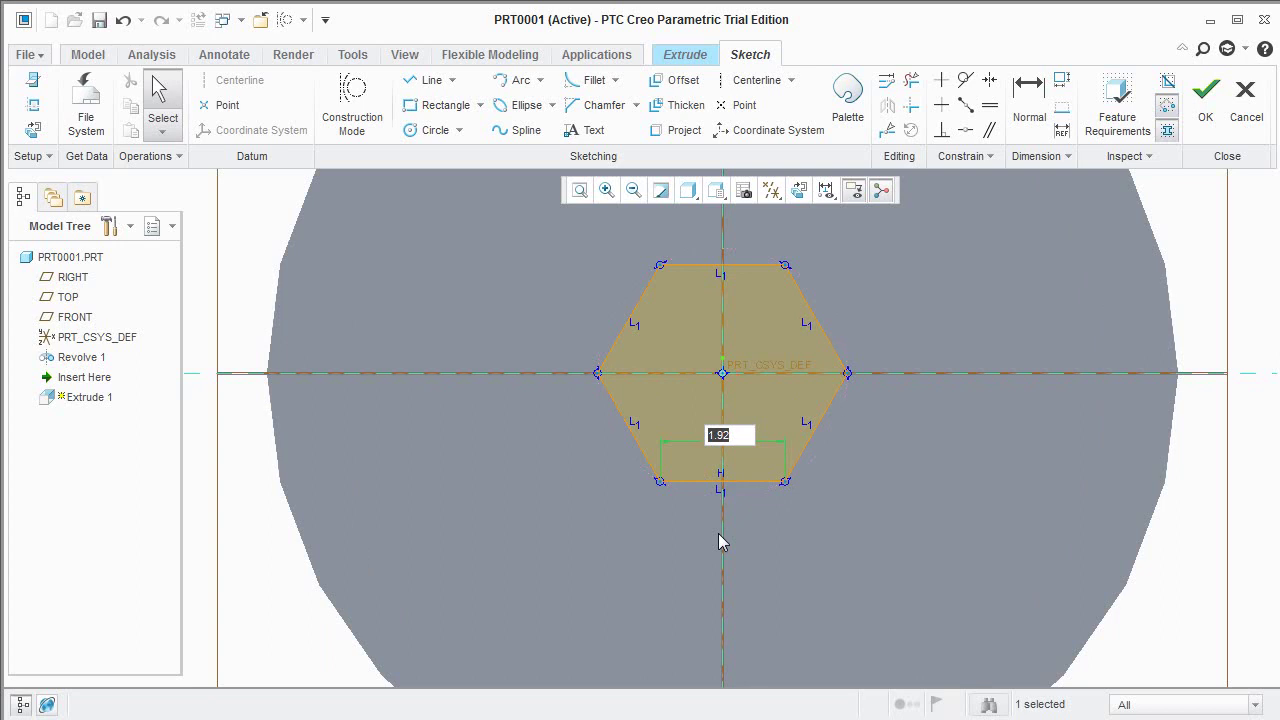
{"action": "type", "text": "3."}
{"action": "key", "text": "Return"}
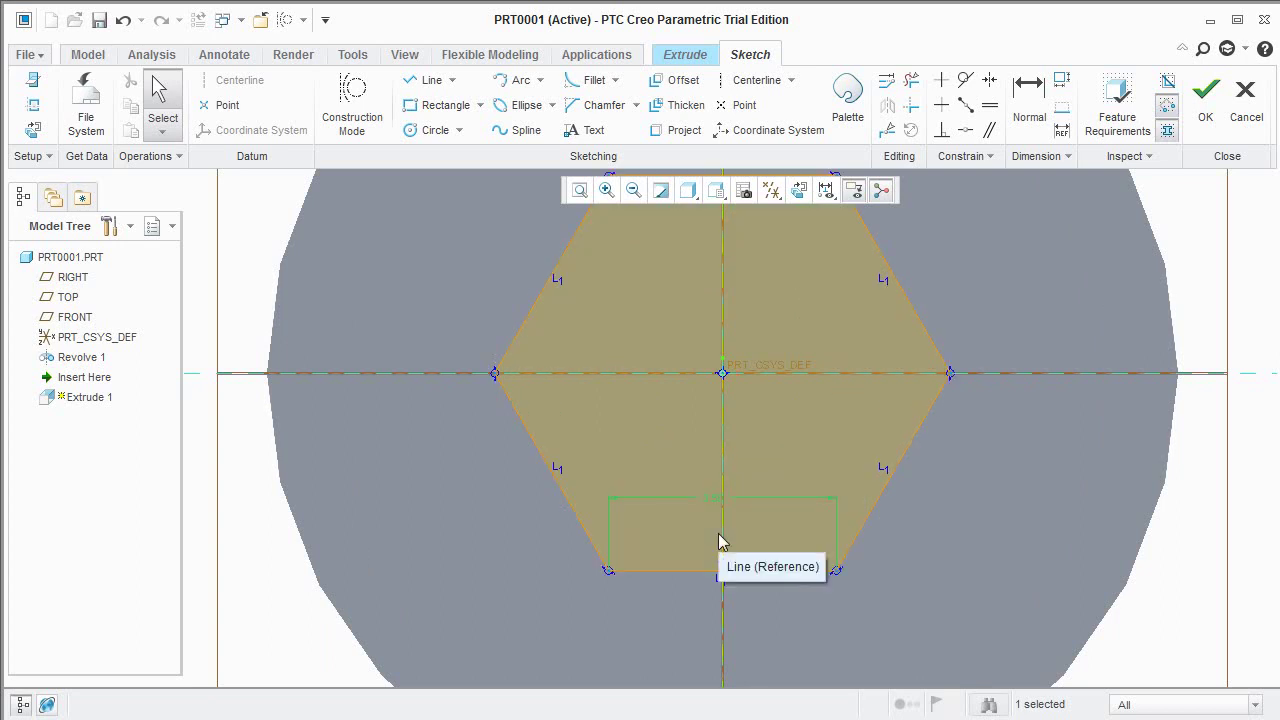
Draw a centre-and-point circle at the origin and set its dimension to 2.
{"action": "left_click", "coordinate": [430, 130]}
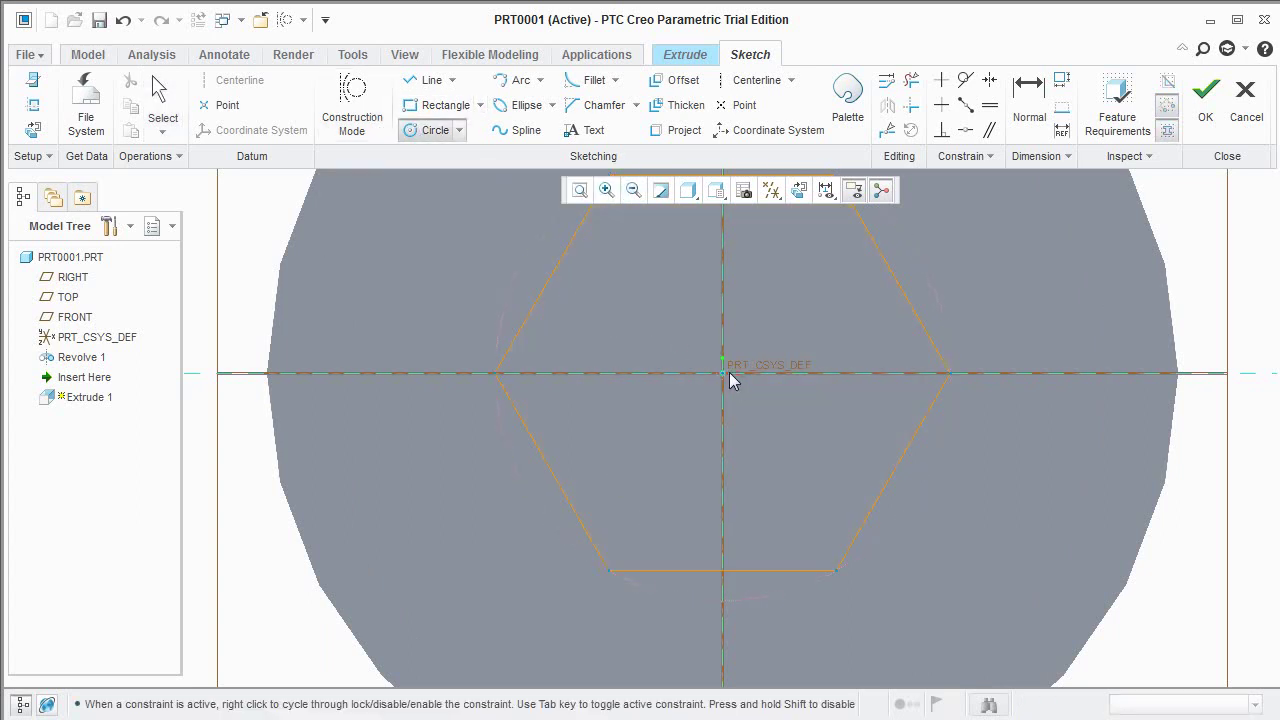
{"action": "left_click", "coordinate": [723, 373]}
{"action": "left_click", "coordinate": [771, 380]}
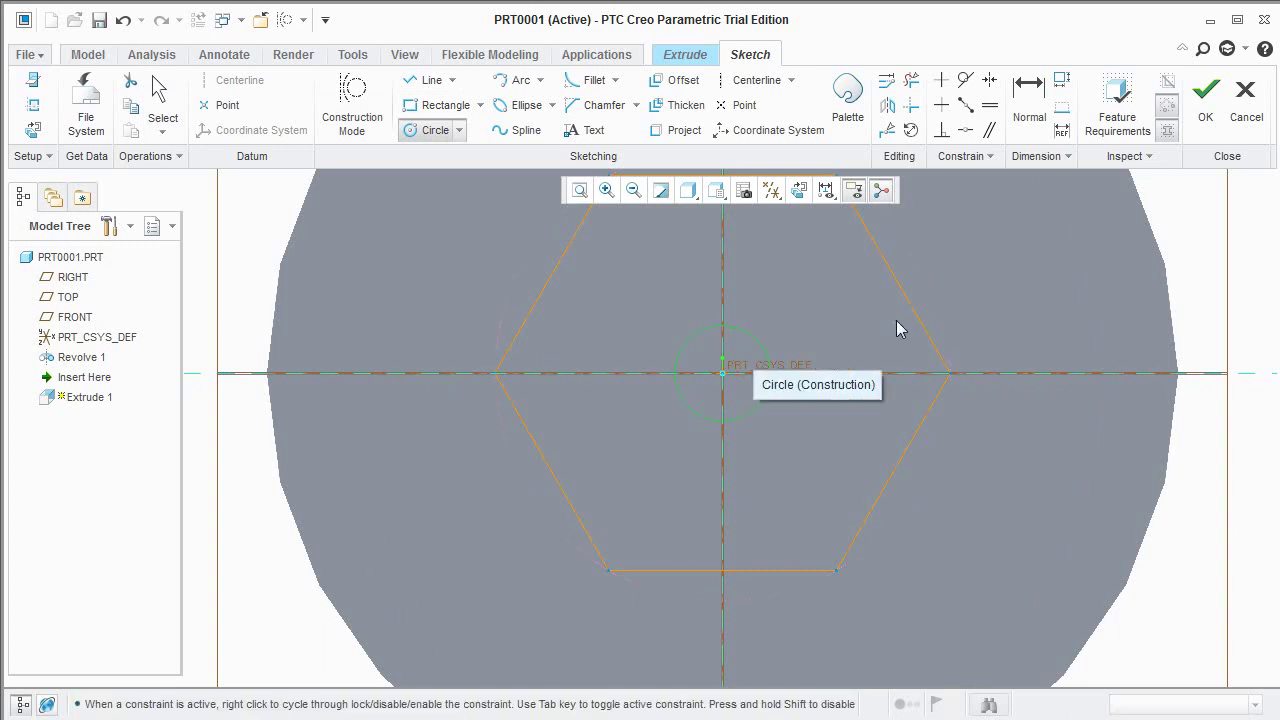
{"action": "middle_click", "coordinate": [873, 342]}
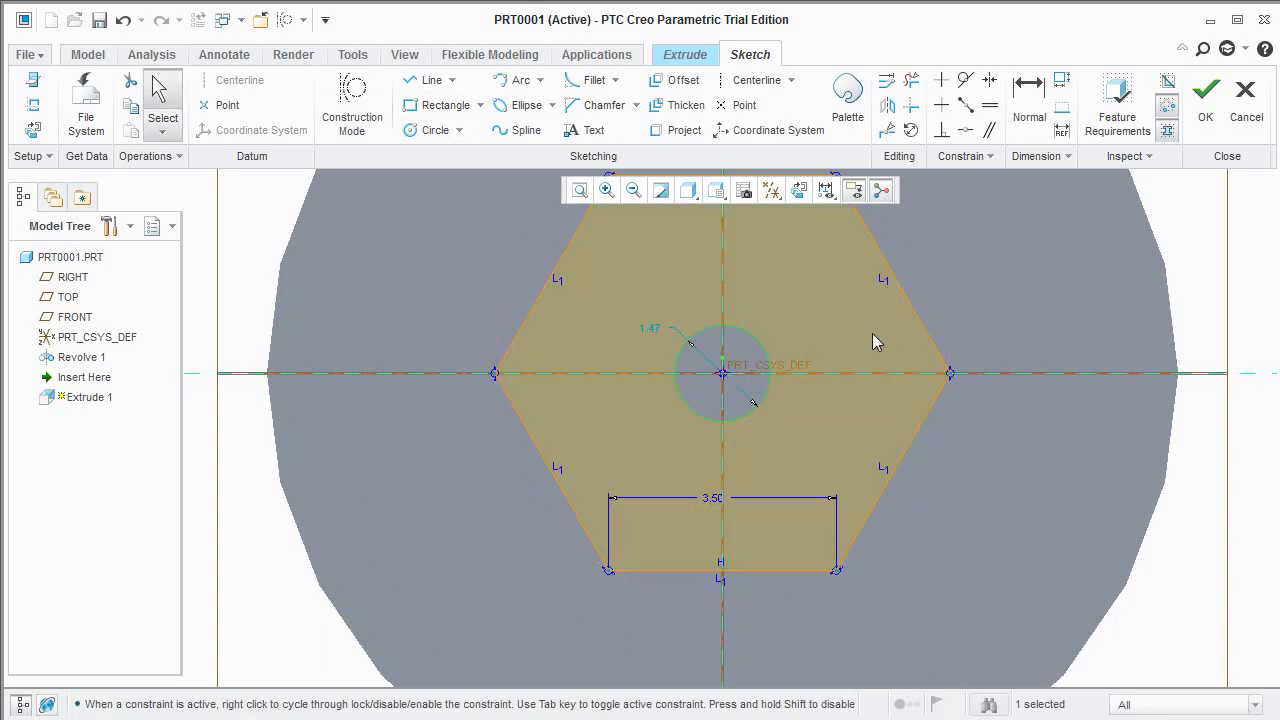
{"action": "double_click", "coordinate": [656, 338]}
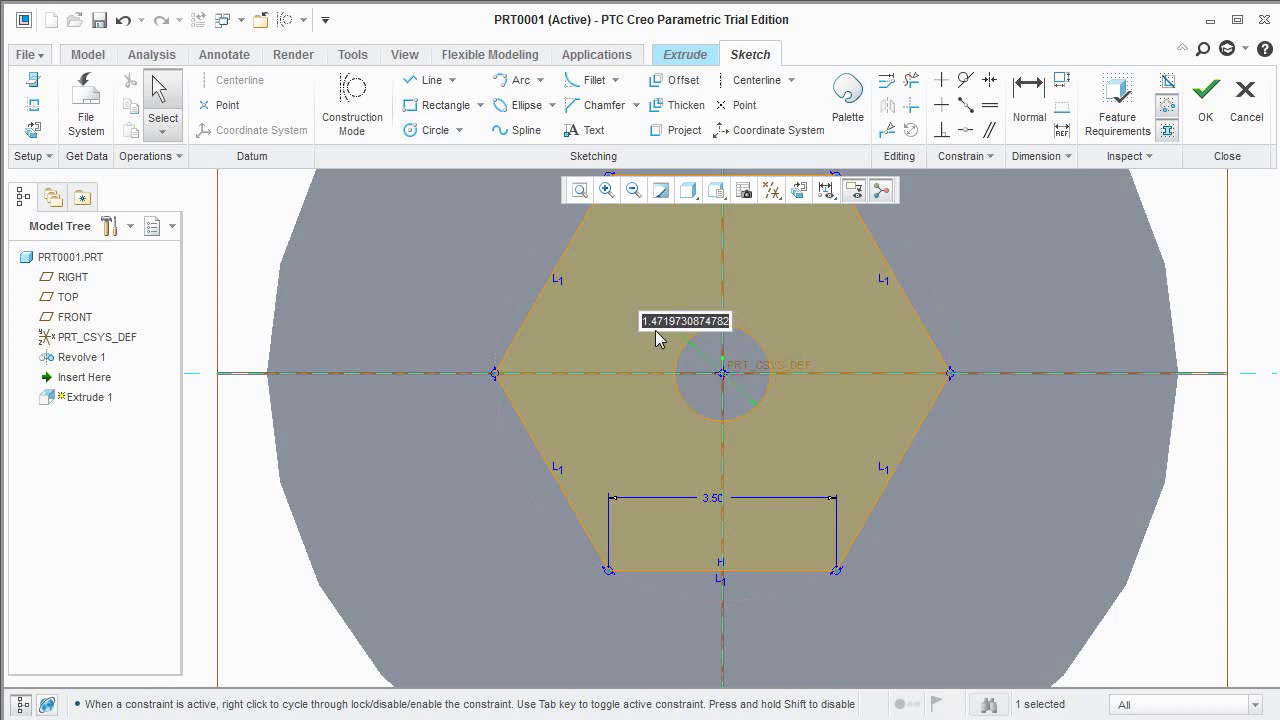
{"action": "type", "text": "2"}
{"action": "key", "text": "Return"}
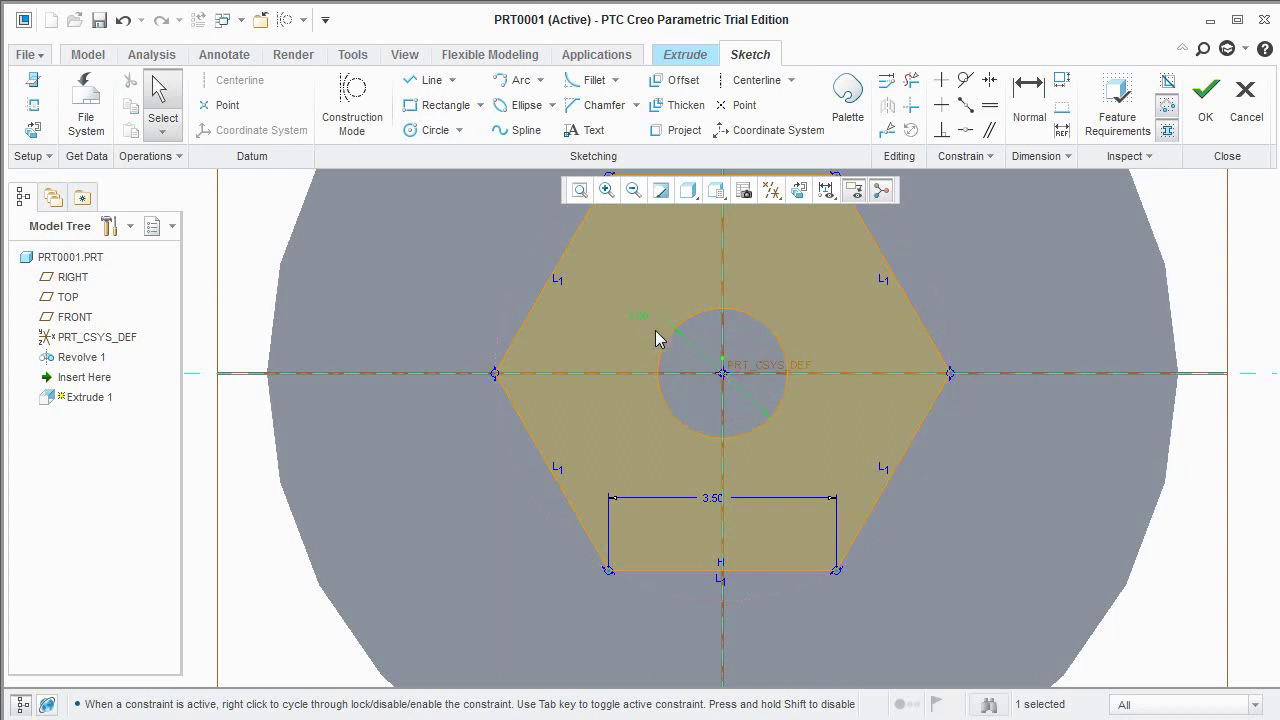
Draw a second, large circle at the origin enclosing the whole part outline.
{"action": "left_click", "coordinate": [432, 130]}
{"action": "left_click", "coordinate": [721, 372]}
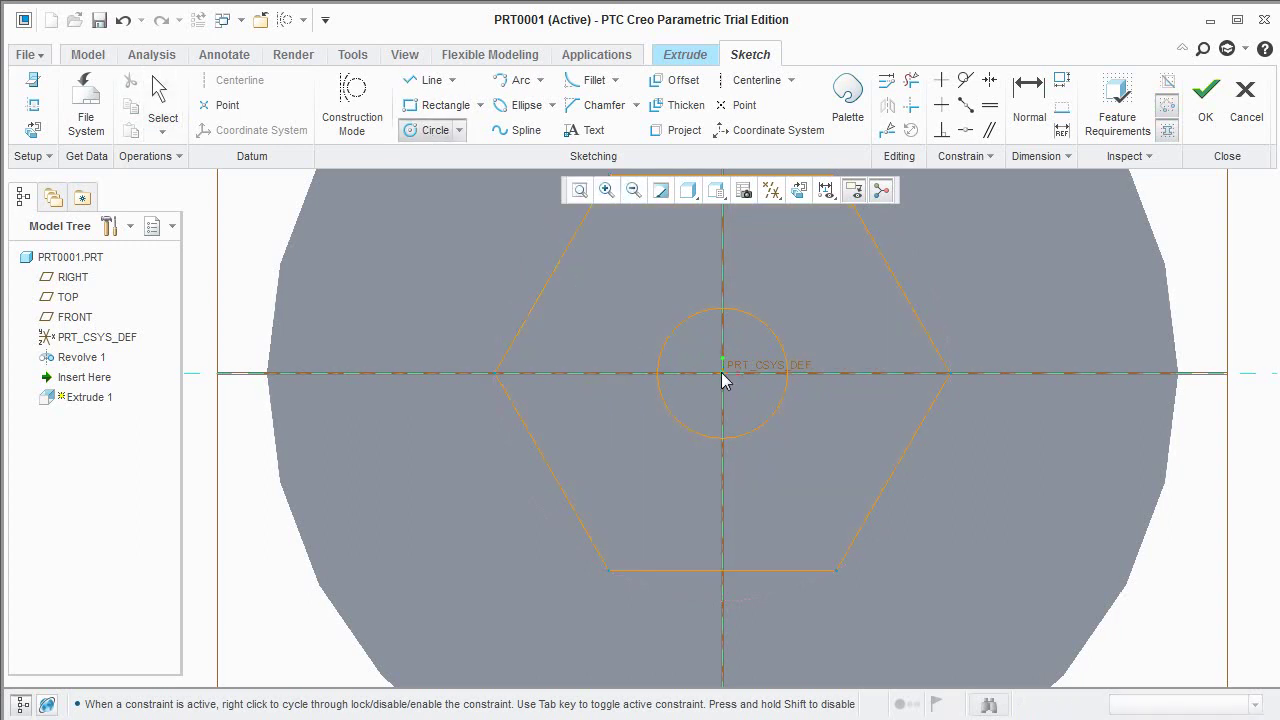
{"action": "scroll", "coordinate": [900, 452], "scroll_direction": "up", "scroll_amount": 3}
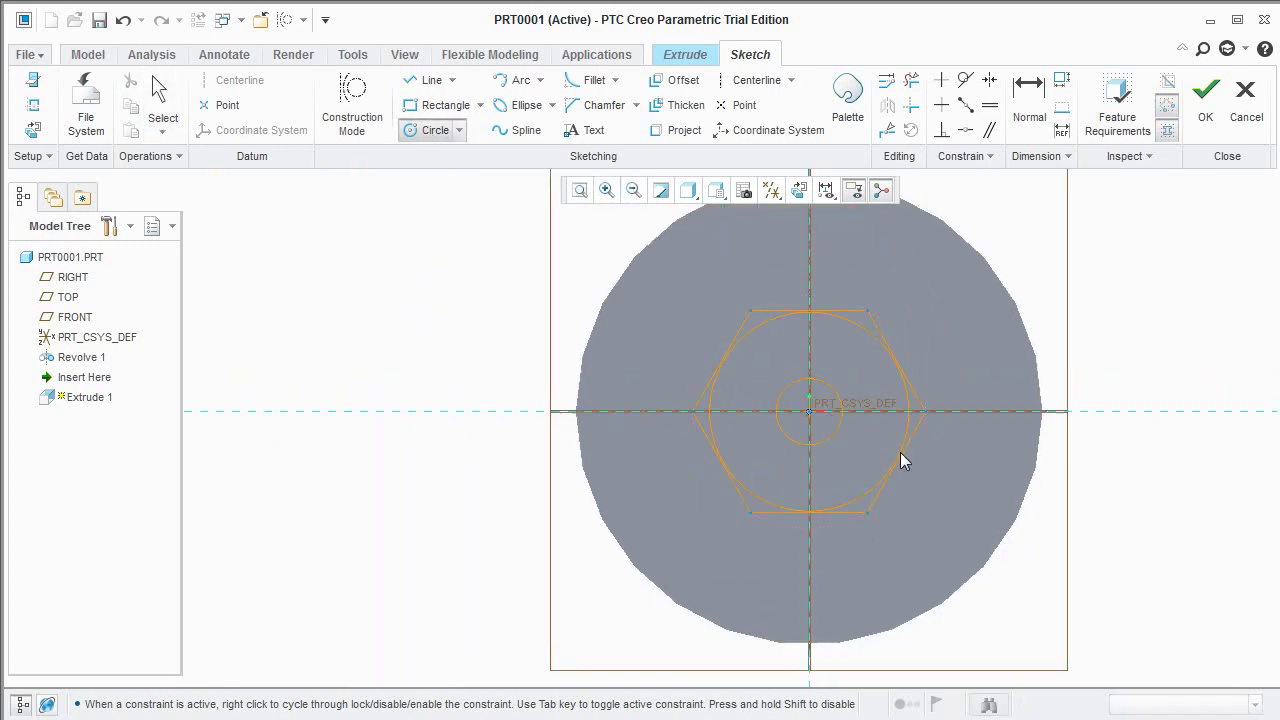
{"action": "left_click", "coordinate": [1040, 563]}
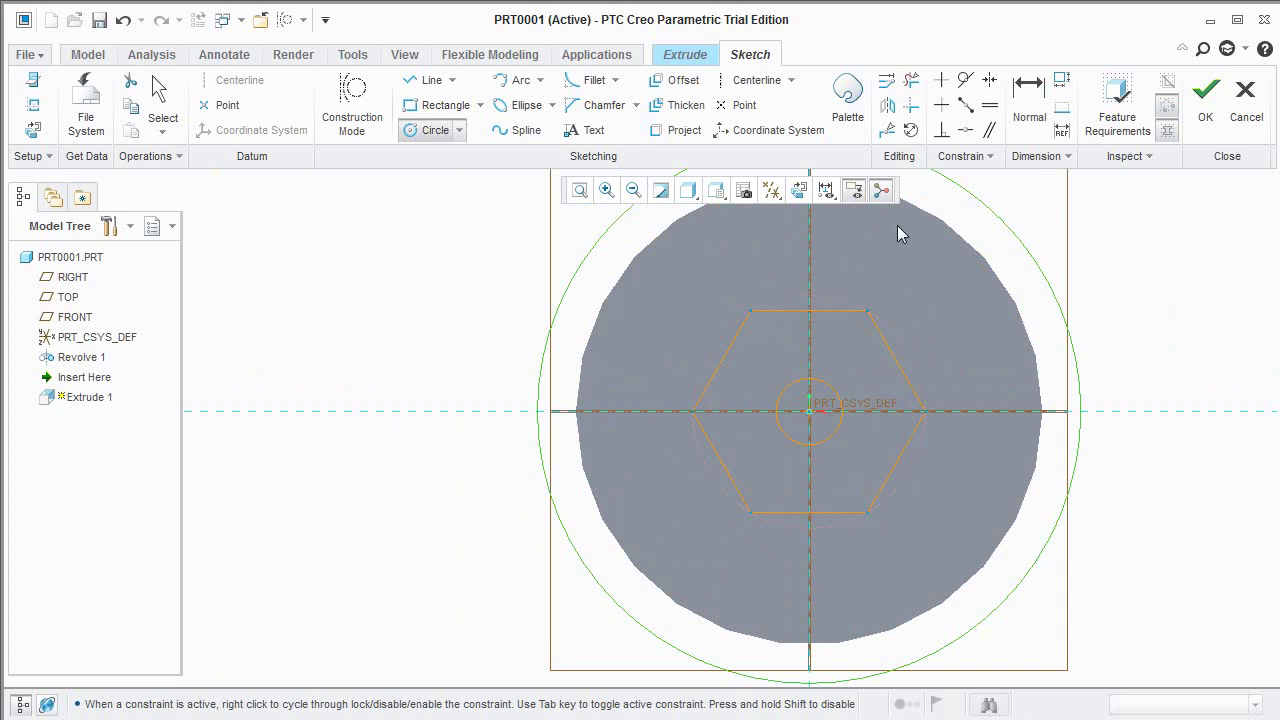
Turn Extrude 1 into a material-removing cut 151.78 deep along the whole shaft.
{"action": "left_click", "coordinate": [1208, 108]}
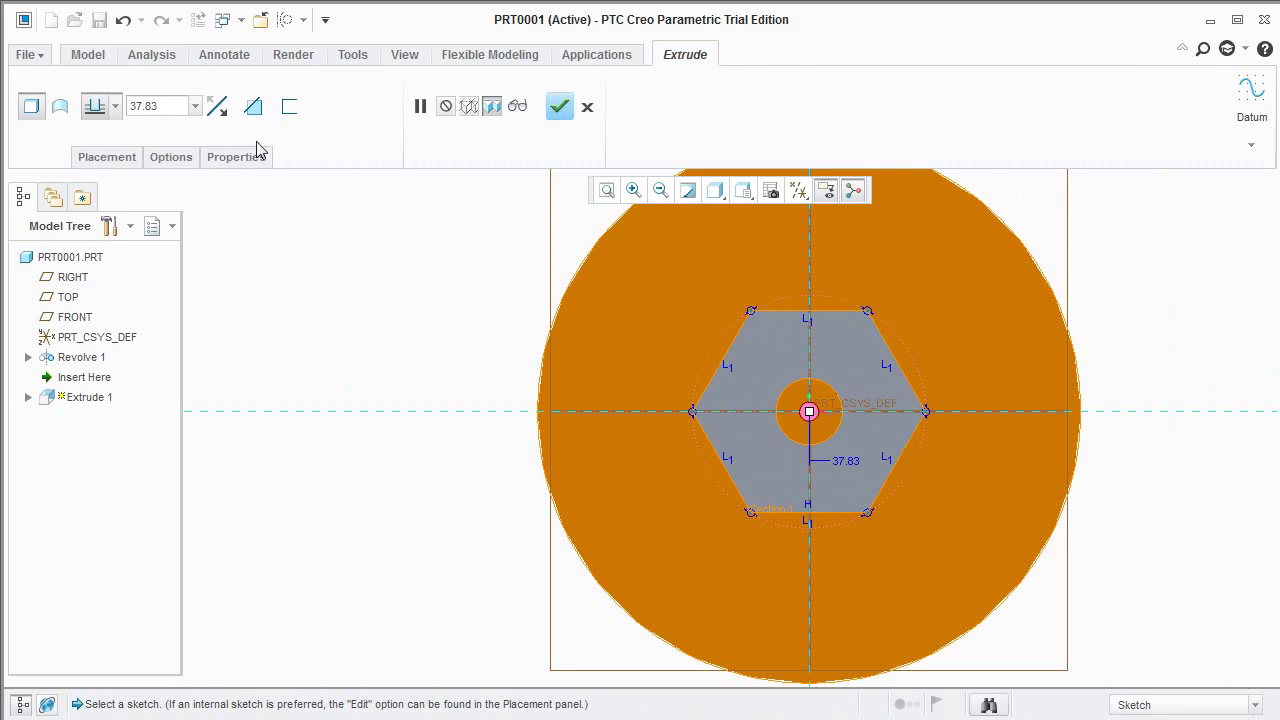
{"action": "left_click", "coordinate": [253, 106]}
{"action": "middle_click_drag", "start_coordinate": [557, 357], "coordinate": [598, 375]}
{"action": "scroll", "coordinate": [602, 374], "scroll_direction": "down", "scroll_amount": 2}
{"action": "scroll", "coordinate": [606, 374], "scroll_direction": "down", "scroll_amount": 3}
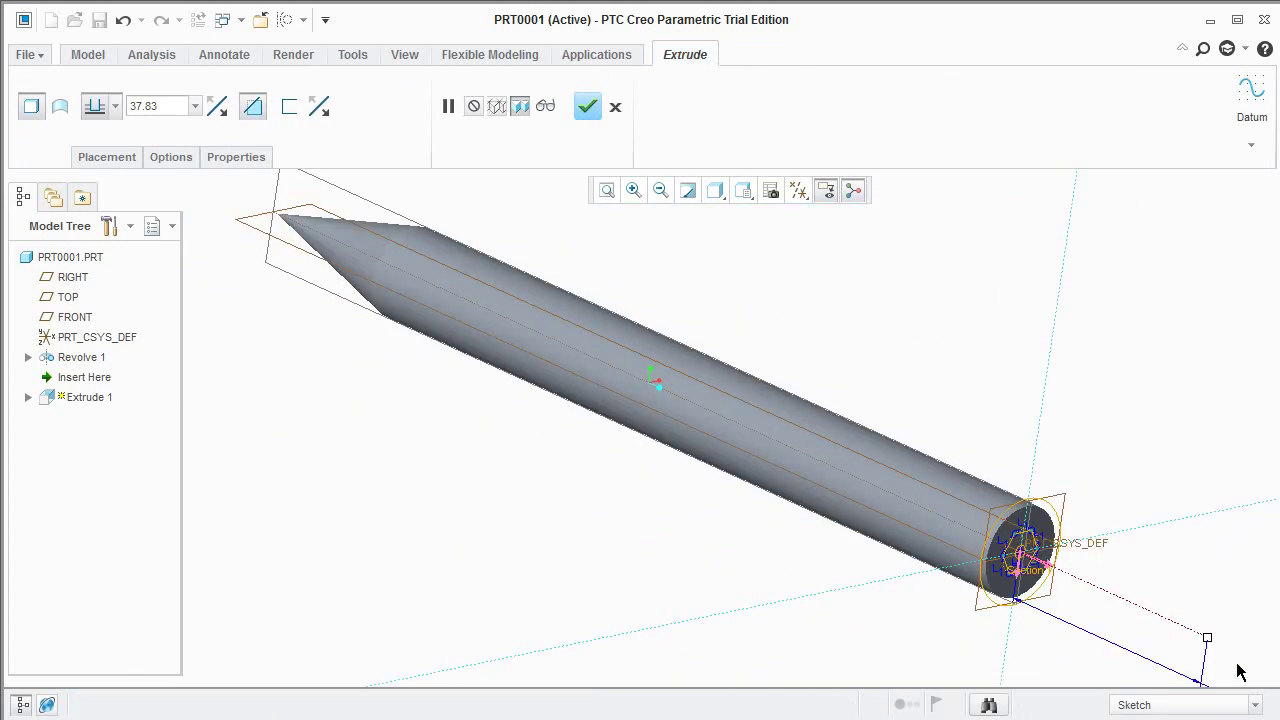
{"action": "mouse_move", "coordinate": [1207, 650]}
{"action": "left_mouse_down"}
{"action": "mouse_move", "coordinate": [333, 393]}
{"action": "mouse_move", "coordinate": [217, 334]}
{"action": "left_mouse_up"}
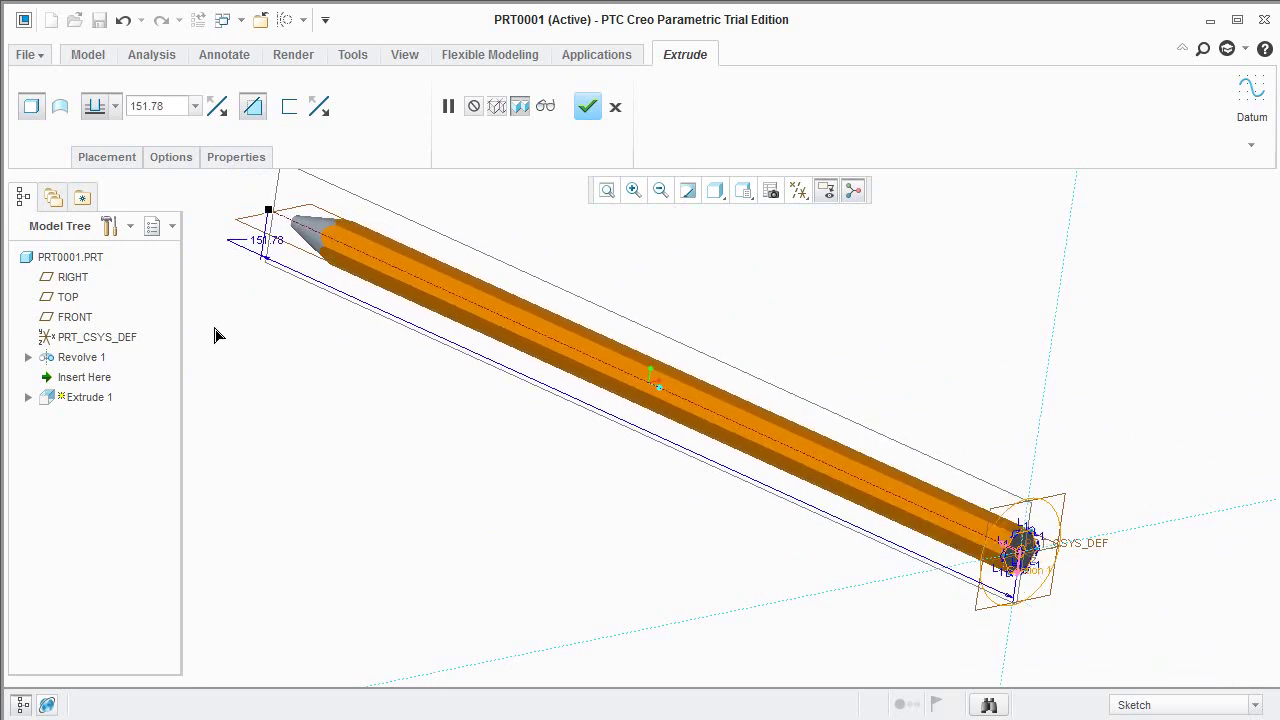
{"action": "left_click", "coordinate": [587, 106]}
Hide all datum displays in the view.
{"action": "scroll", "coordinate": [886, 446], "scroll_direction": "up", "scroll_amount": 2}
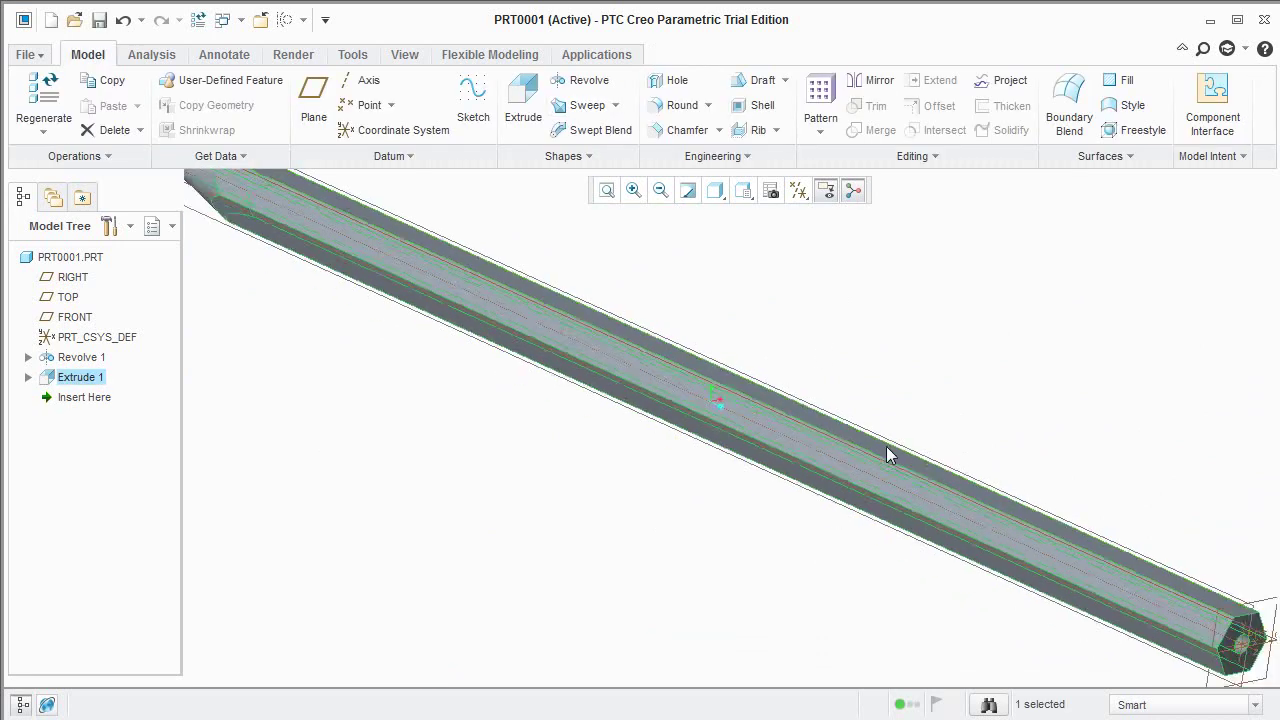
{"action": "scroll", "coordinate": [886, 446], "scroll_direction": "up", "scroll_amount": 4}
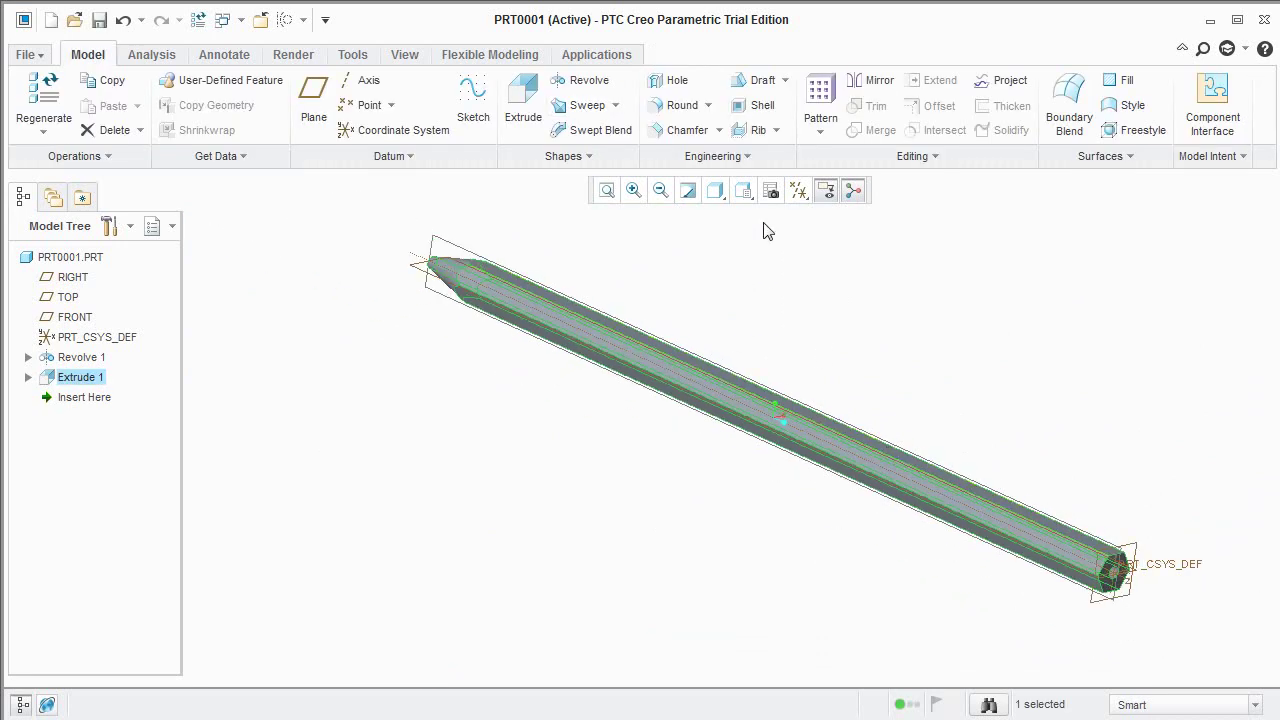
{"action": "left_click", "coordinate": [798, 191]}
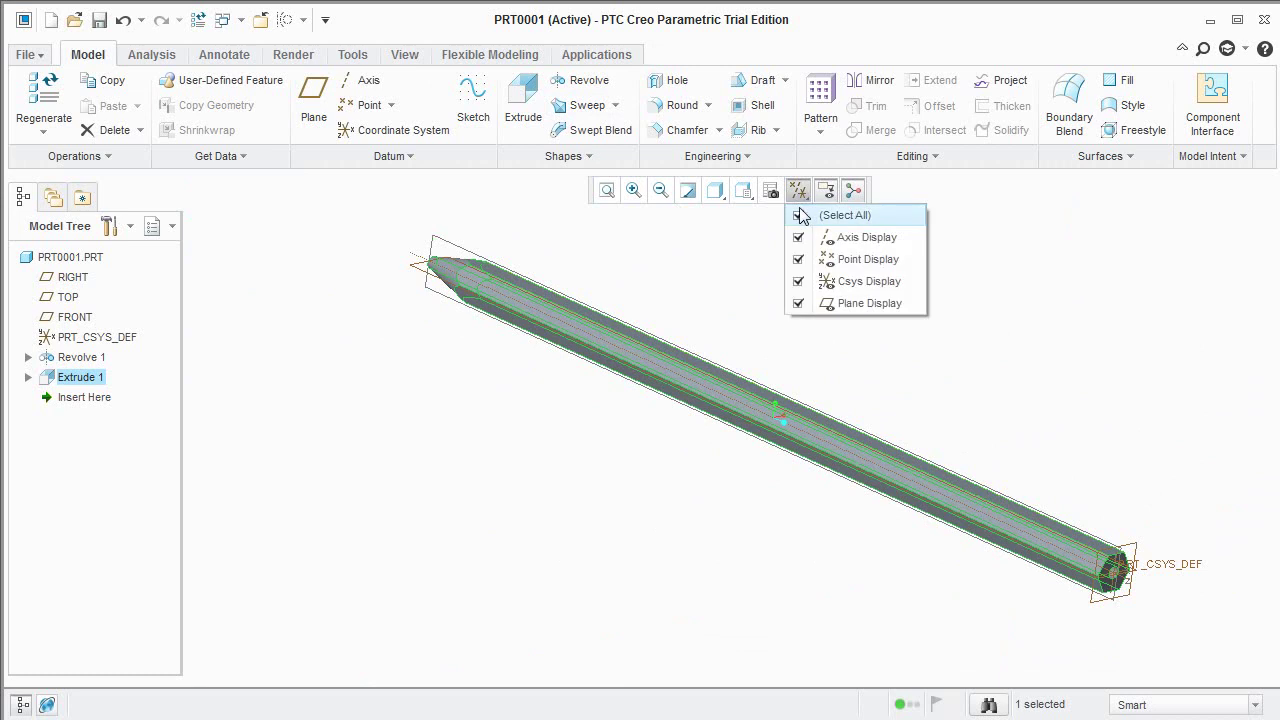
{"action": "left_click", "coordinate": [800, 216]}
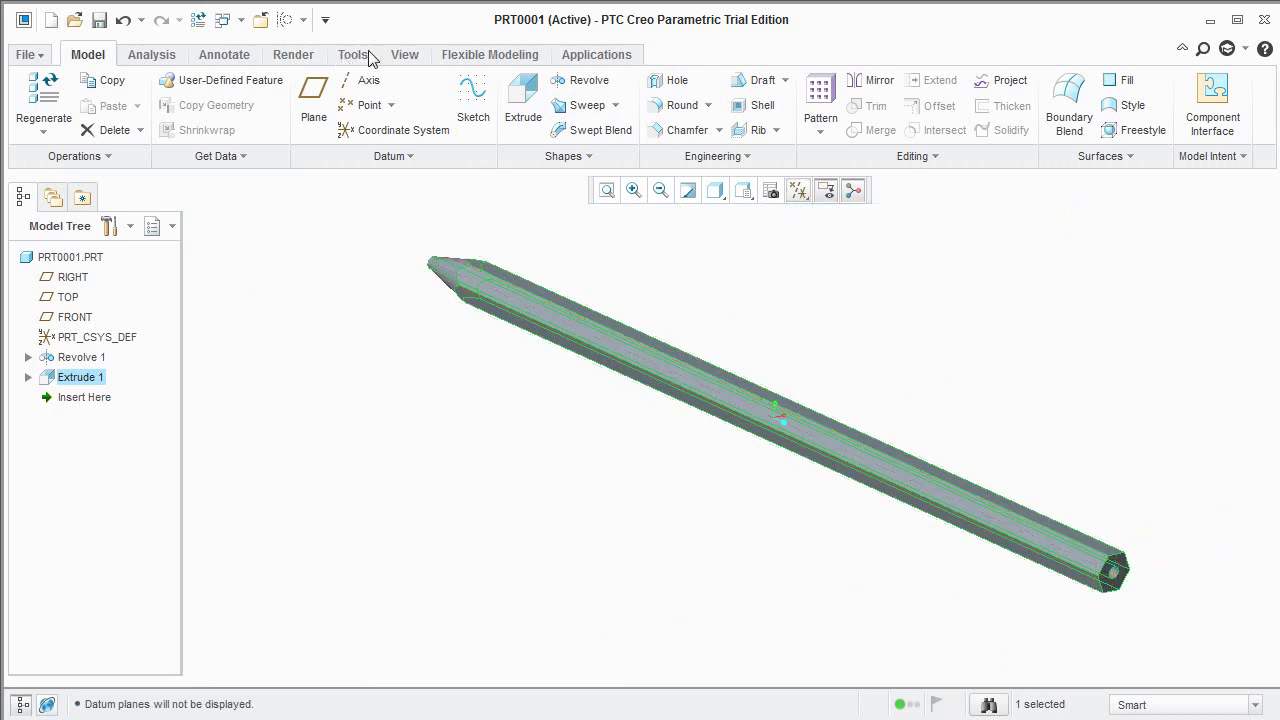
Pick the green appearance from the View tab's Appearance Gallery.
{"action": "left_click", "coordinate": [405, 56]}
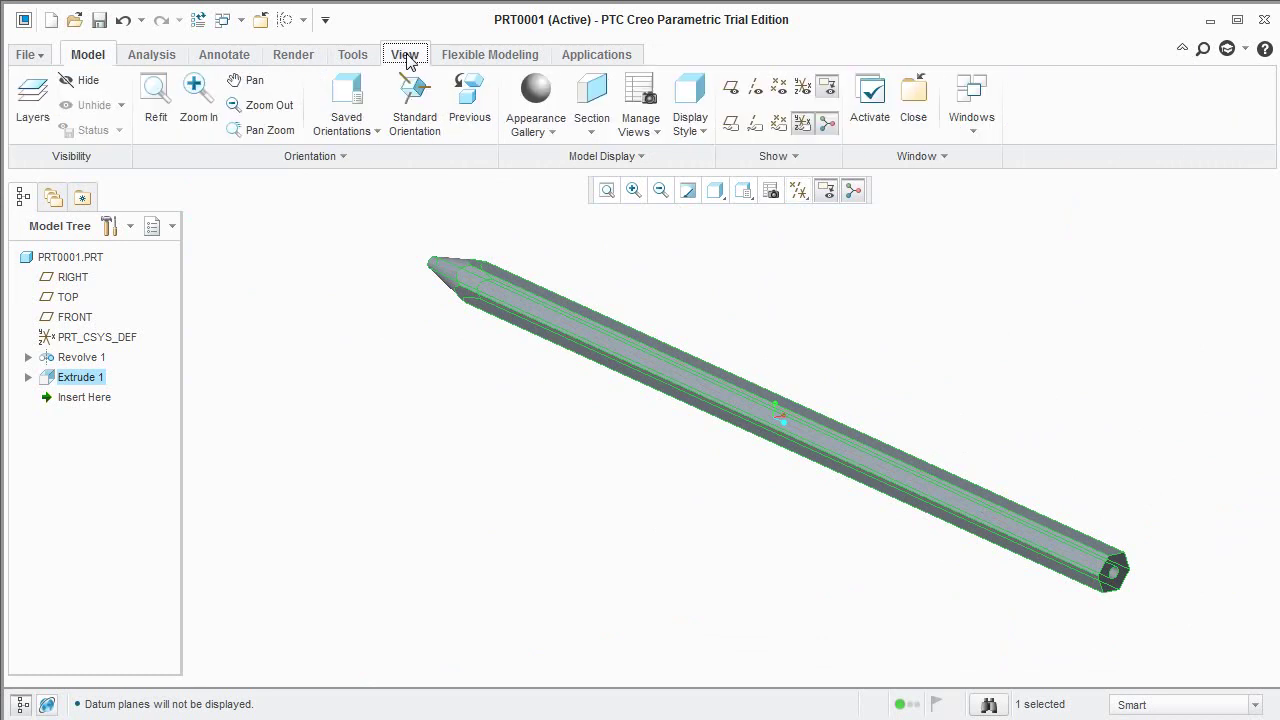
{"action": "left_click", "coordinate": [554, 133]}
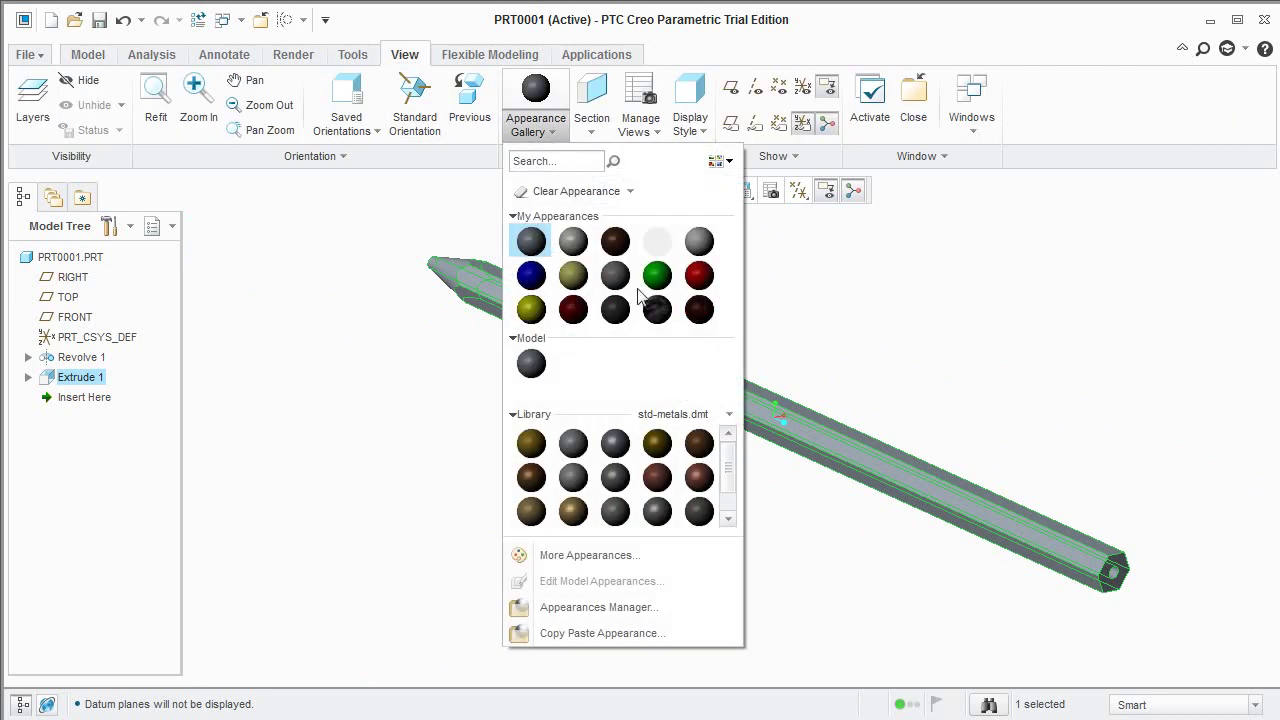
{"action": "left_click", "coordinate": [657, 276]}
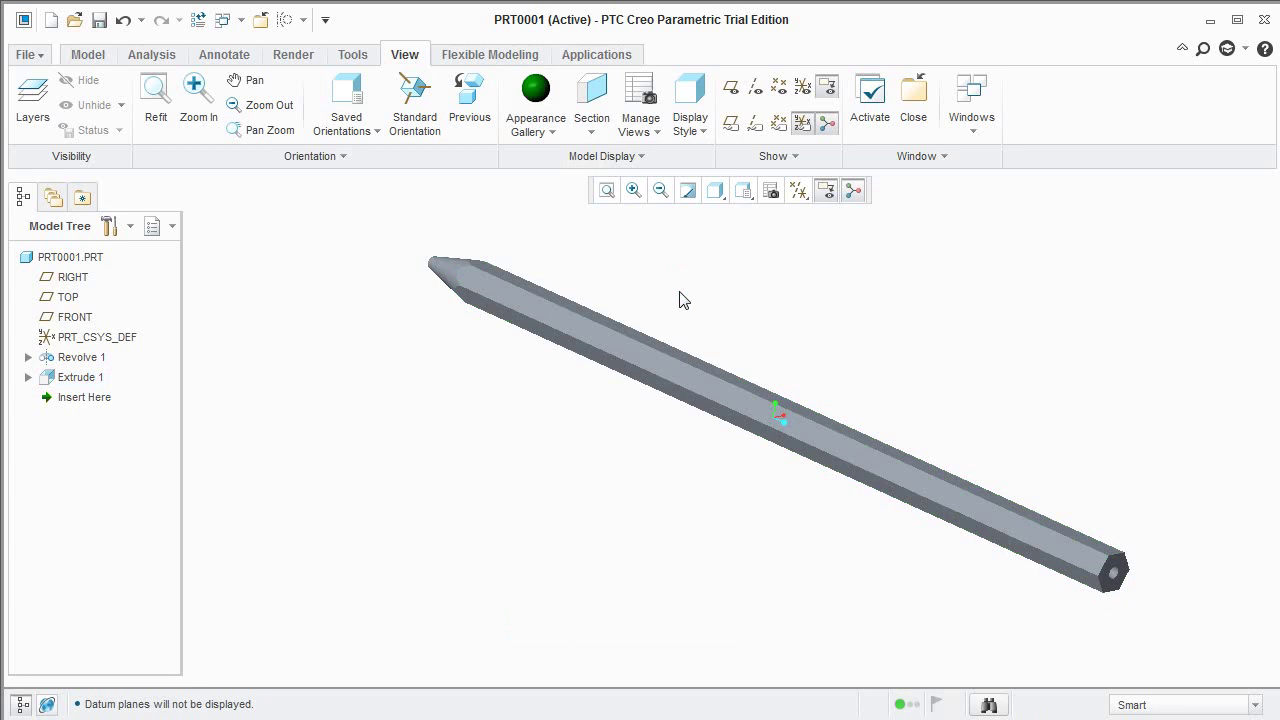
Apply green to two shaft side faces and the hexagonal end face.
{"action": "left_click", "coordinate": [543, 98]}
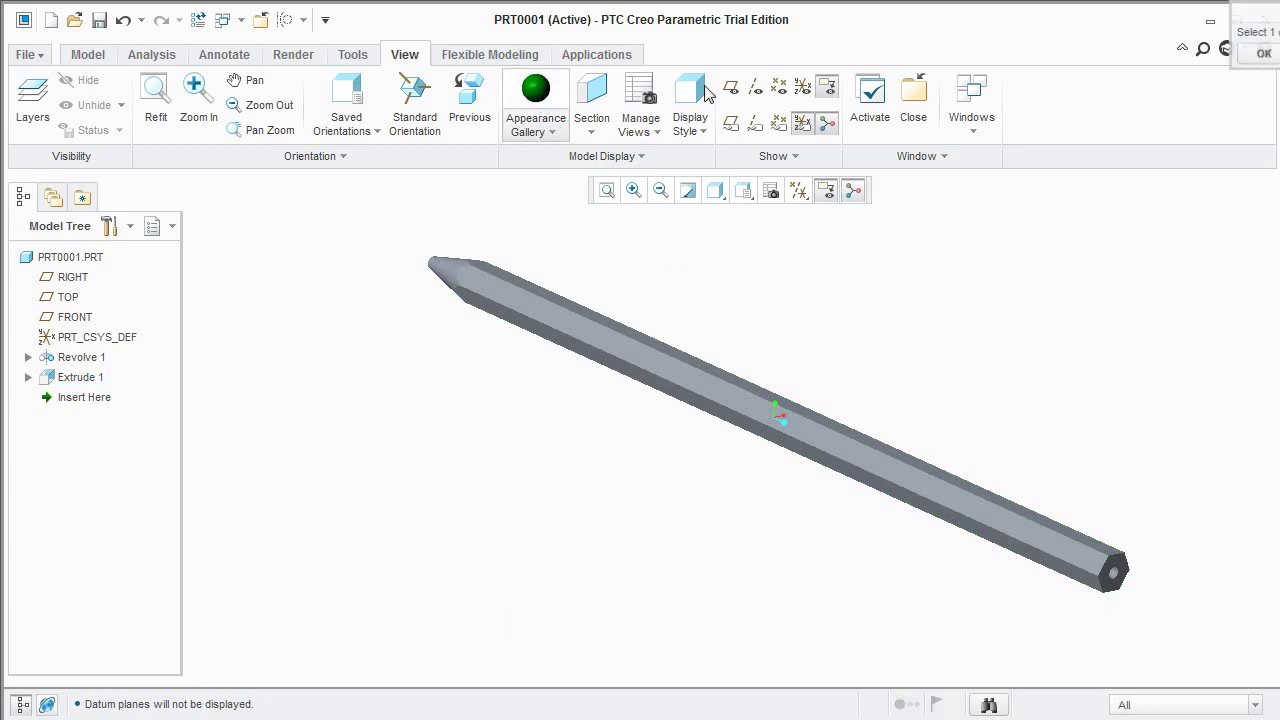
{"action": "mouse_move", "coordinate": [1262, 18]}
{"action": "left_mouse_down"}
{"action": "mouse_move", "coordinate": [1146, 47]}
{"action": "mouse_move", "coordinate": [1135, 68]}
{"action": "left_mouse_up"}
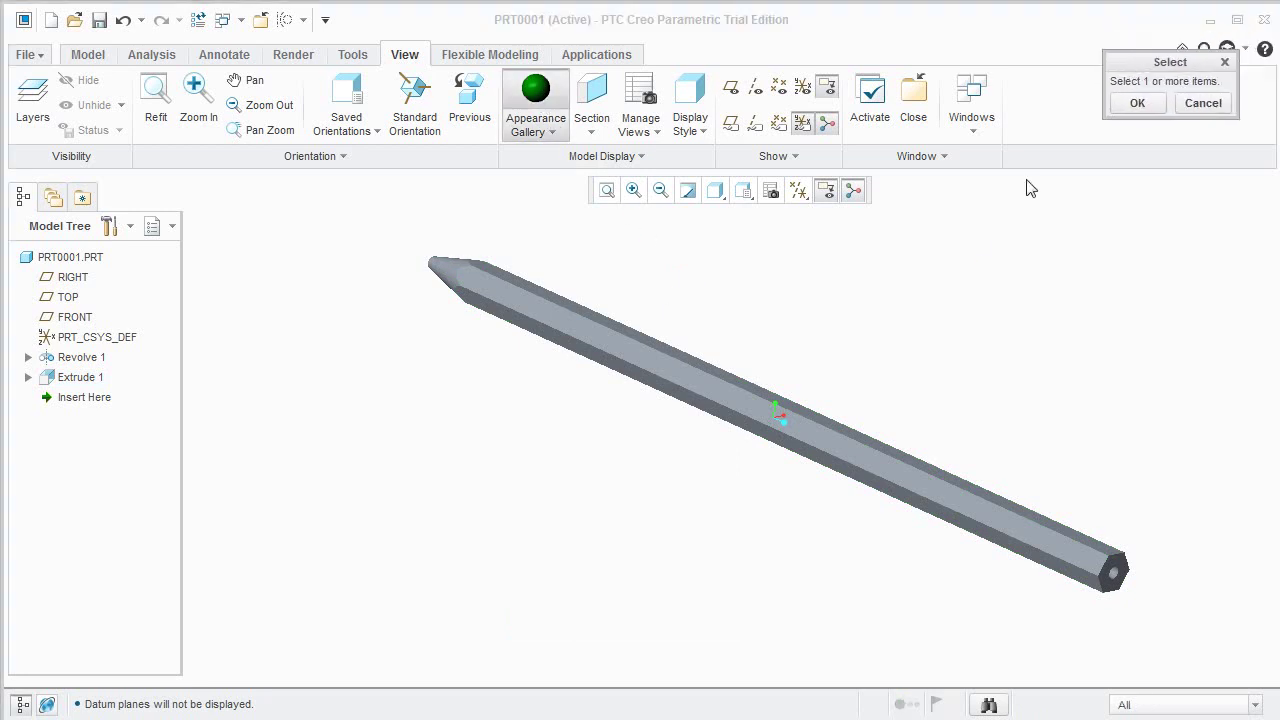
{"action": "left_click", "coordinate": [855, 437]}
{"action": "scroll", "coordinate": [868, 432], "scroll_direction": "up", "scroll_amount": 5}
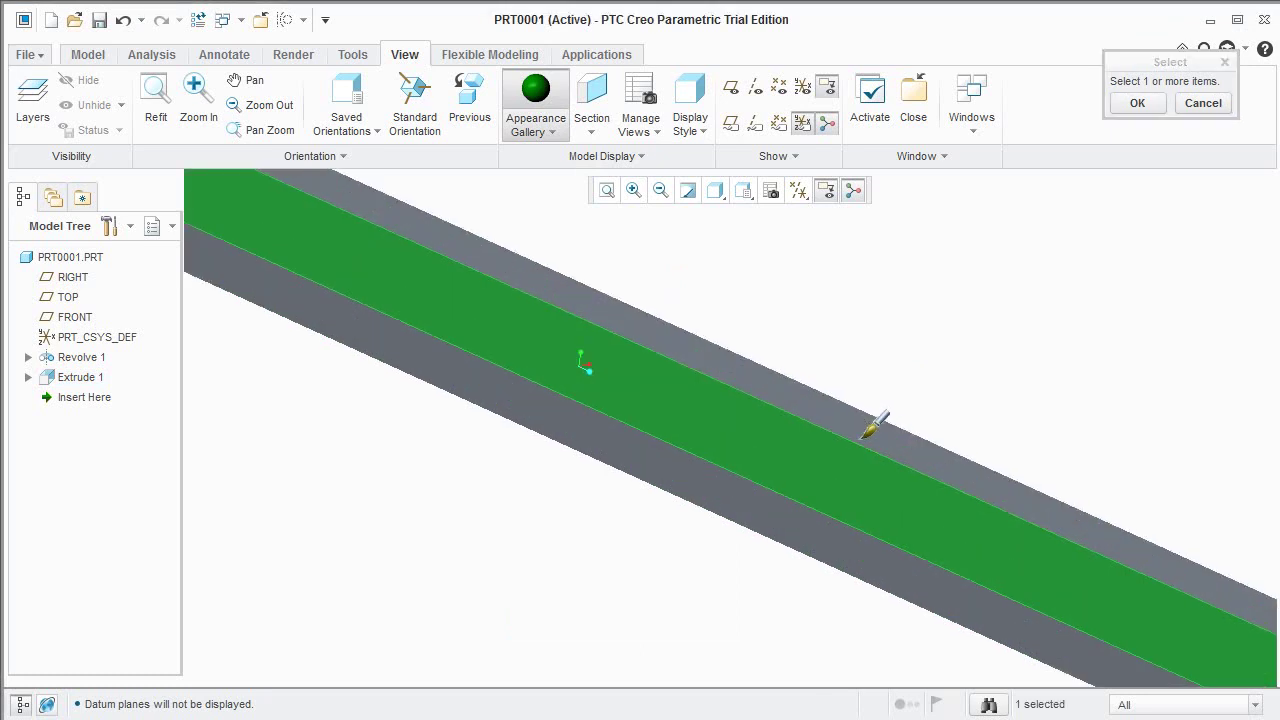
{"action": "middle_click_drag", "start_coordinate": [874, 428], "coordinate": [815, 518]}
{"action": "left_click", "coordinate": [815, 516], "text": "ctrl"}
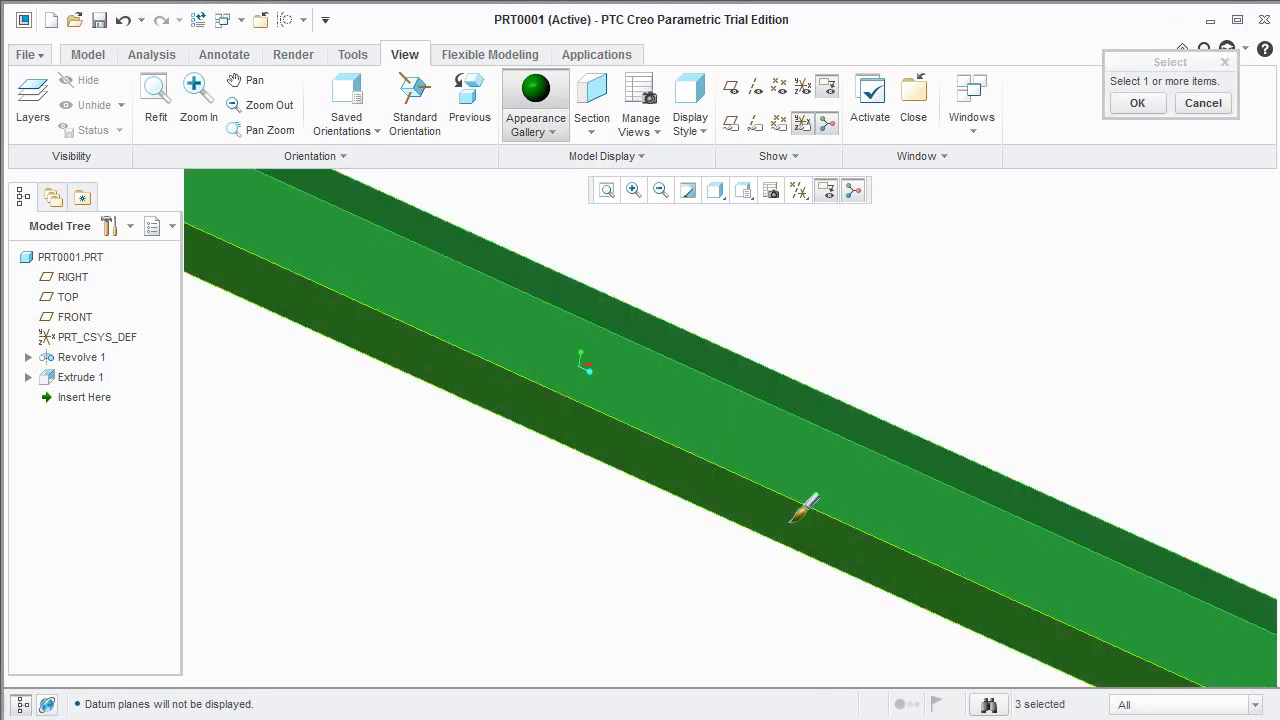
{"action": "scroll", "coordinate": [805, 508], "scroll_direction": "down", "scroll_amount": 5}
{"action": "scroll", "coordinate": [925, 540], "scroll_direction": "up", "scroll_amount": 5}
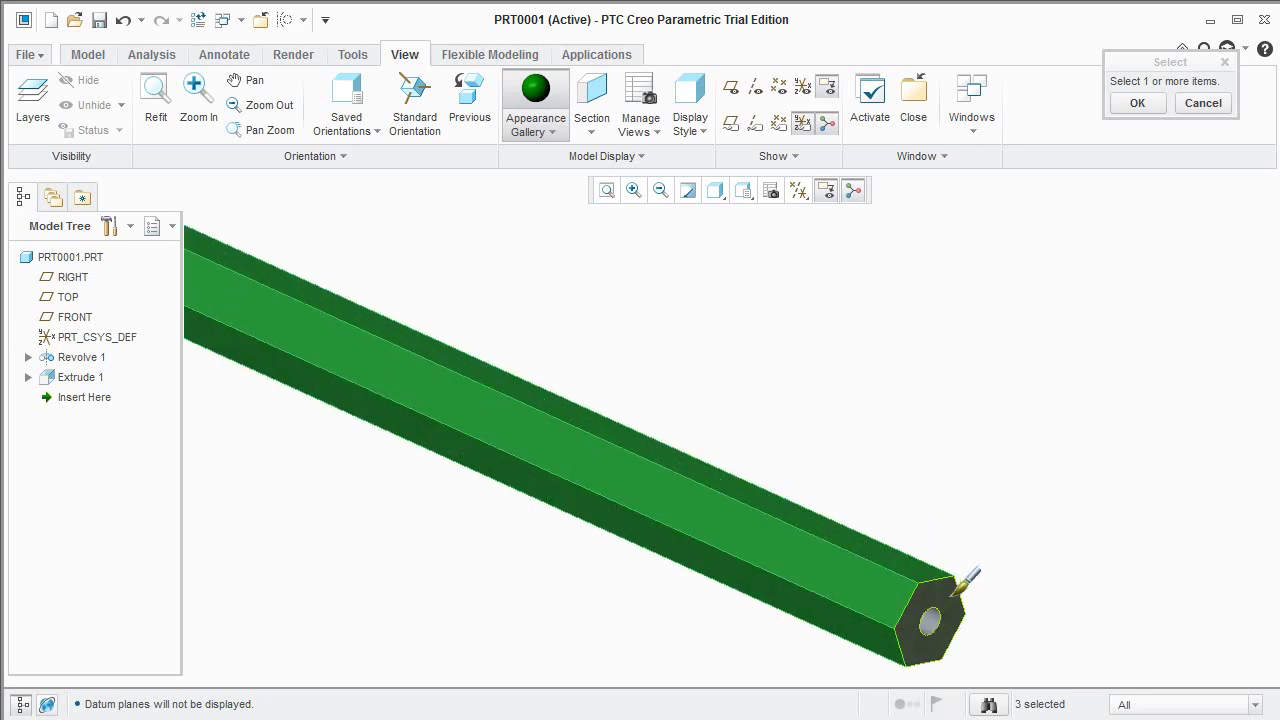
{"action": "left_click", "coordinate": [954, 591], "text": "ctrl"}
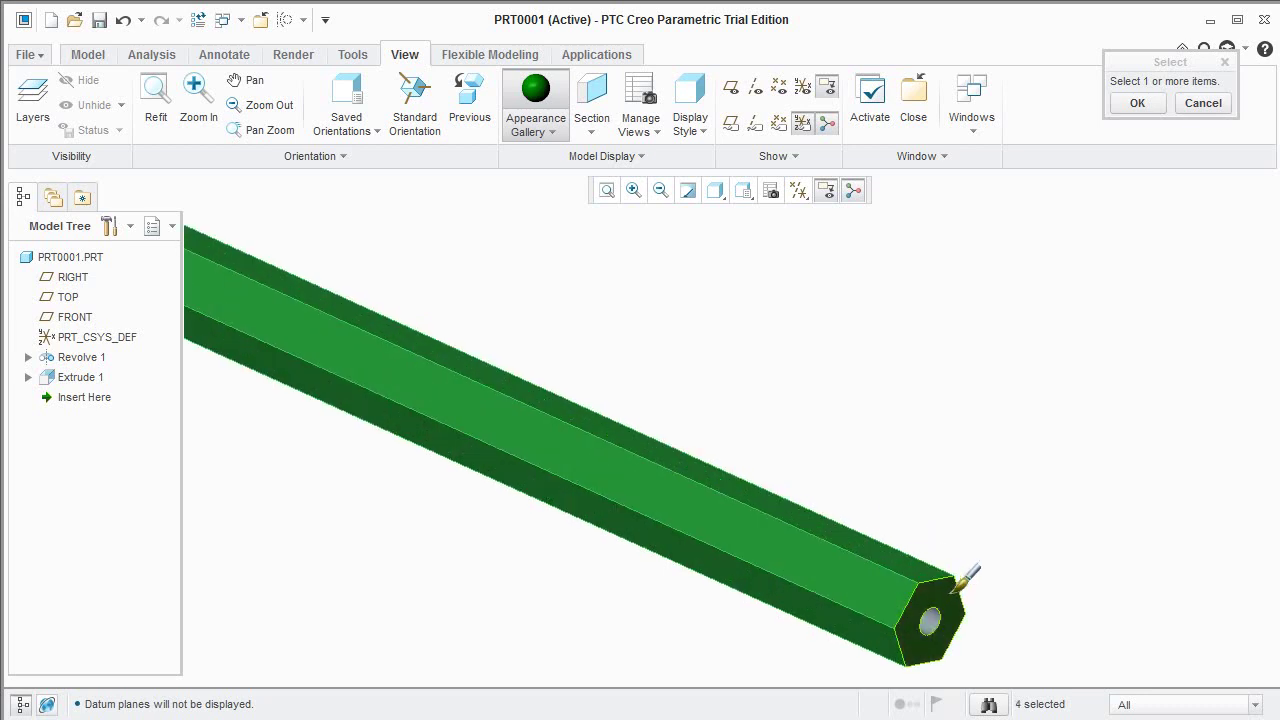
{"action": "middle_click", "coordinate": [886, 492]}
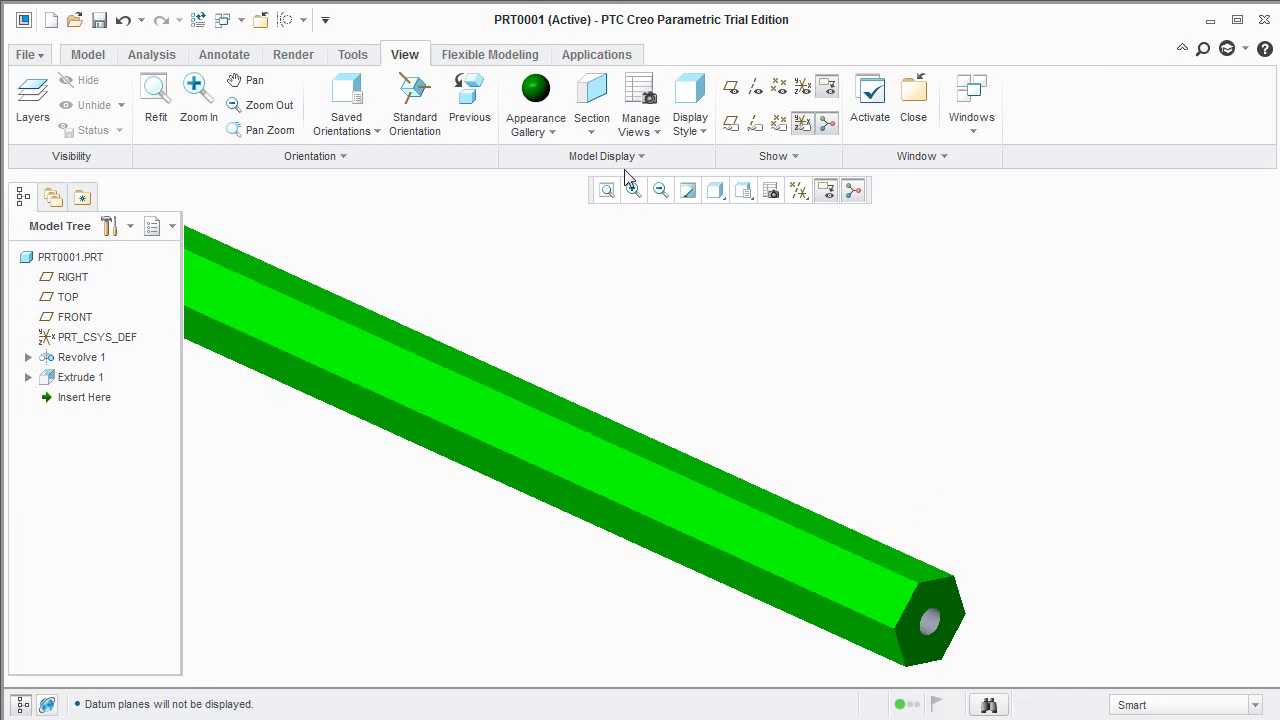
Apply green to three more hexagonal side faces of the shaft, then view the whole pencil.
{"action": "left_click", "coordinate": [538, 118]}
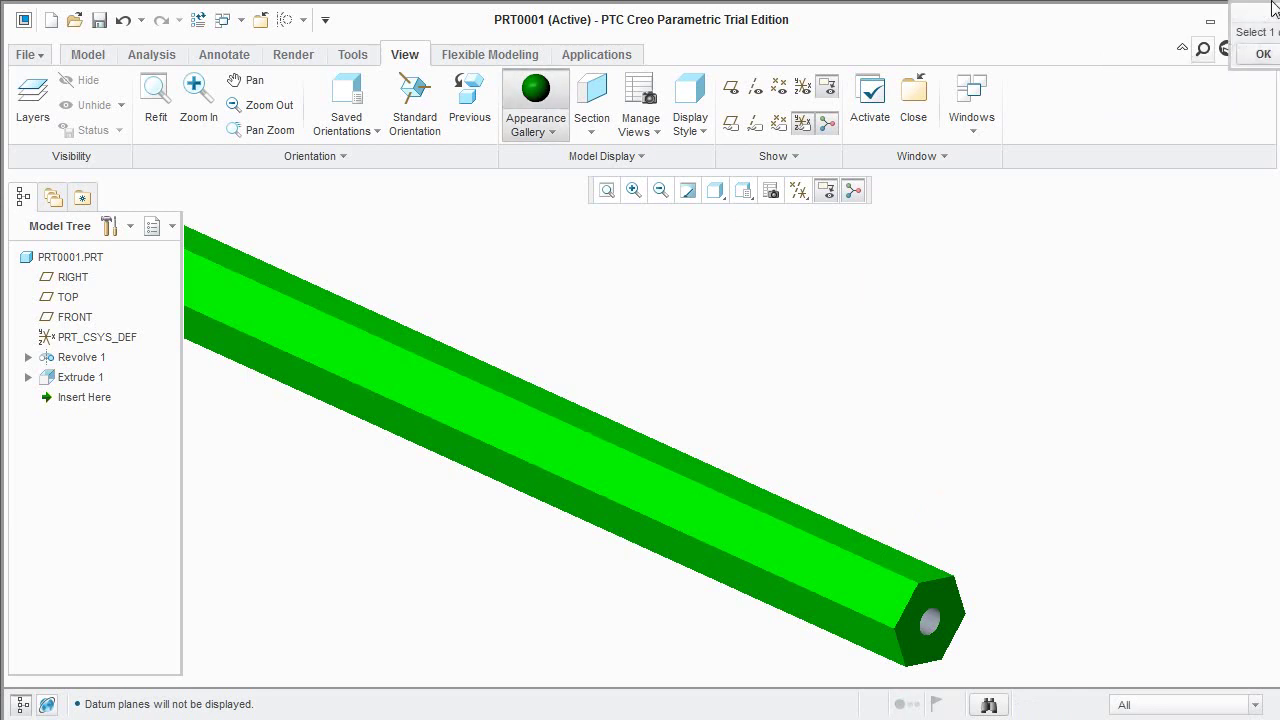
{"action": "left_click_drag", "start_coordinate": [1275, 8], "coordinate": [1091, 106]}
{"action": "middle_click_drag", "start_coordinate": [1035, 392], "coordinate": [966, 393]}
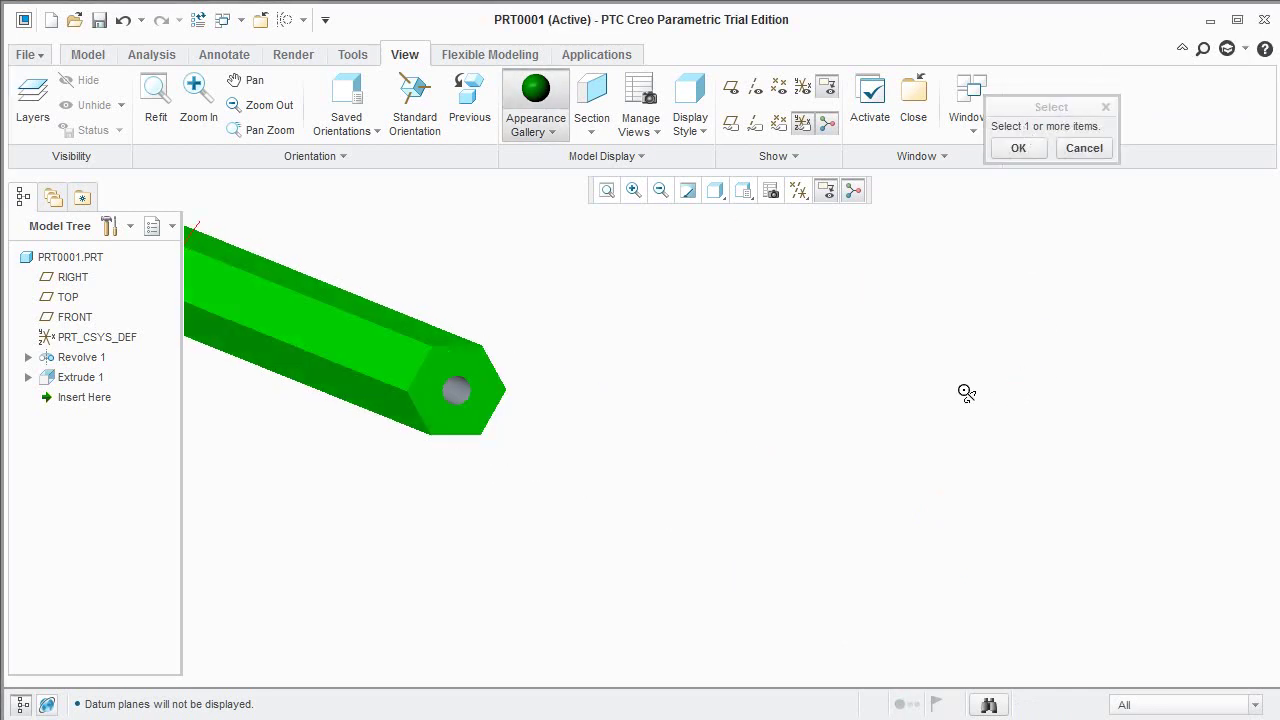
{"action": "scroll", "coordinate": [966, 390], "scroll_direction": "up", "scroll_amount": 2}
{"action": "scroll", "coordinate": [571, 380], "scroll_direction": "down", "scroll_amount": 5}
{"action": "mouse_move", "coordinate": [622, 320]}
{"action": "middle_mouse_down"}
{"action": "mouse_move", "coordinate": [594, 343]}
{"action": "mouse_move", "coordinate": [594, 323]}
{"action": "middle_mouse_up"}
{"action": "scroll", "coordinate": [540, 205], "scroll_direction": "up", "scroll_amount": 3}
{"action": "scroll", "coordinate": [551, 209], "scroll_direction": "up", "scroll_amount": 1}
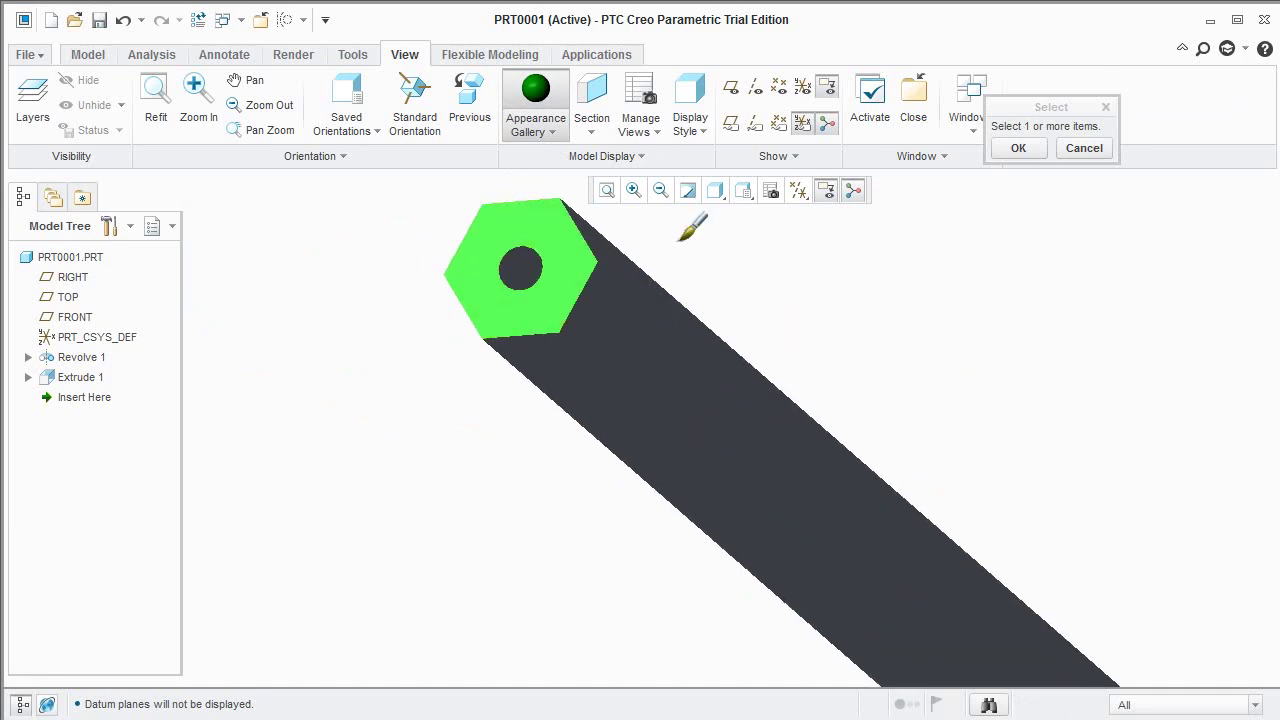
{"action": "left_click", "coordinate": [623, 259]}
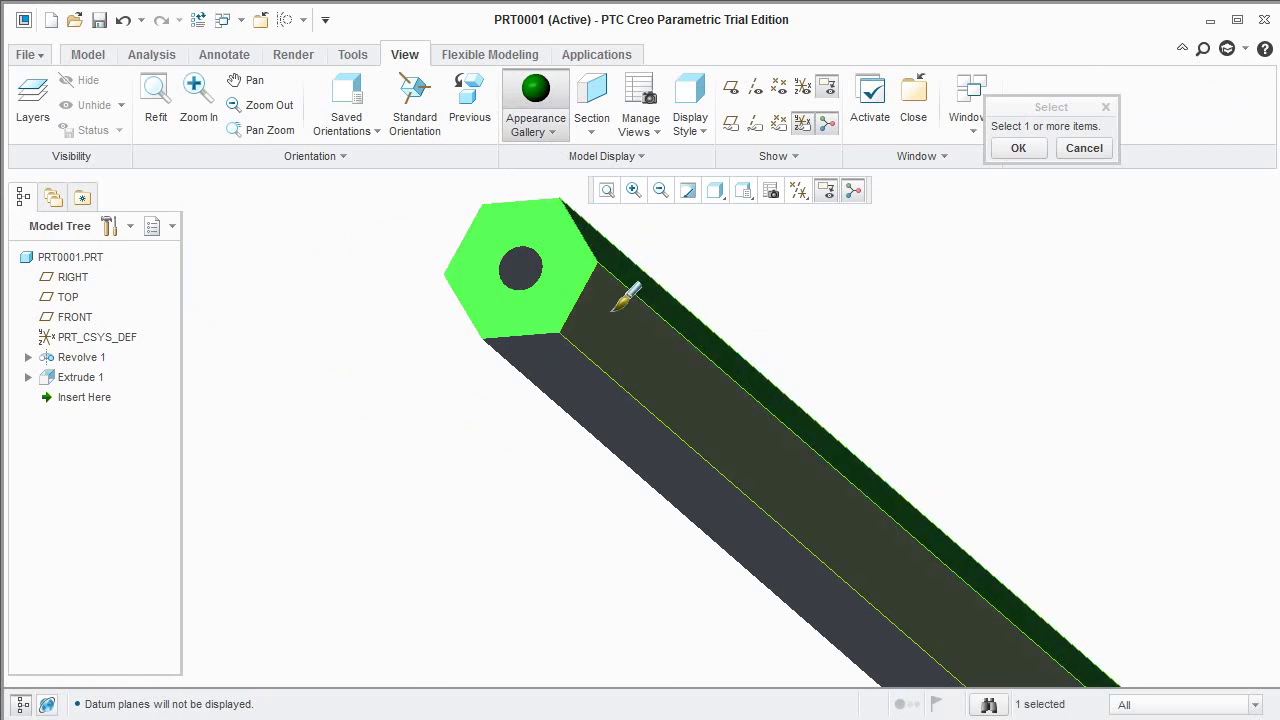
{"action": "left_click", "coordinate": [570, 380], "text": "ctrl"}
{"action": "left_click", "coordinate": [572, 367], "text": "ctrl"}
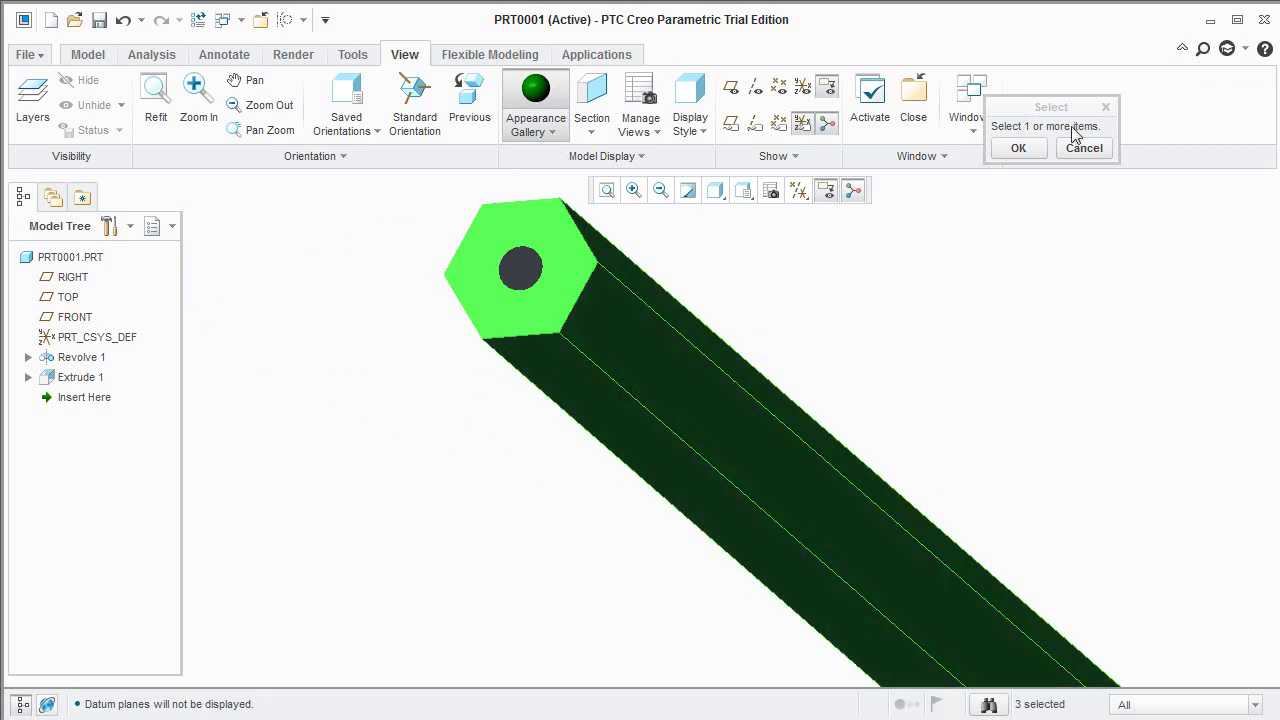
{"action": "left_click", "coordinate": [1015, 150]}
{"action": "scroll", "coordinate": [805, 352], "scroll_direction": "down", "scroll_amount": 5}
{"action": "mouse_move", "coordinate": [800, 351]}
{"action": "middle_mouse_down"}
{"action": "mouse_move", "coordinate": [580, 349]}
{"action": "mouse_move", "coordinate": [686, 366]}
{"action": "mouse_move", "coordinate": [751, 405]}
{"action": "middle_mouse_up"}
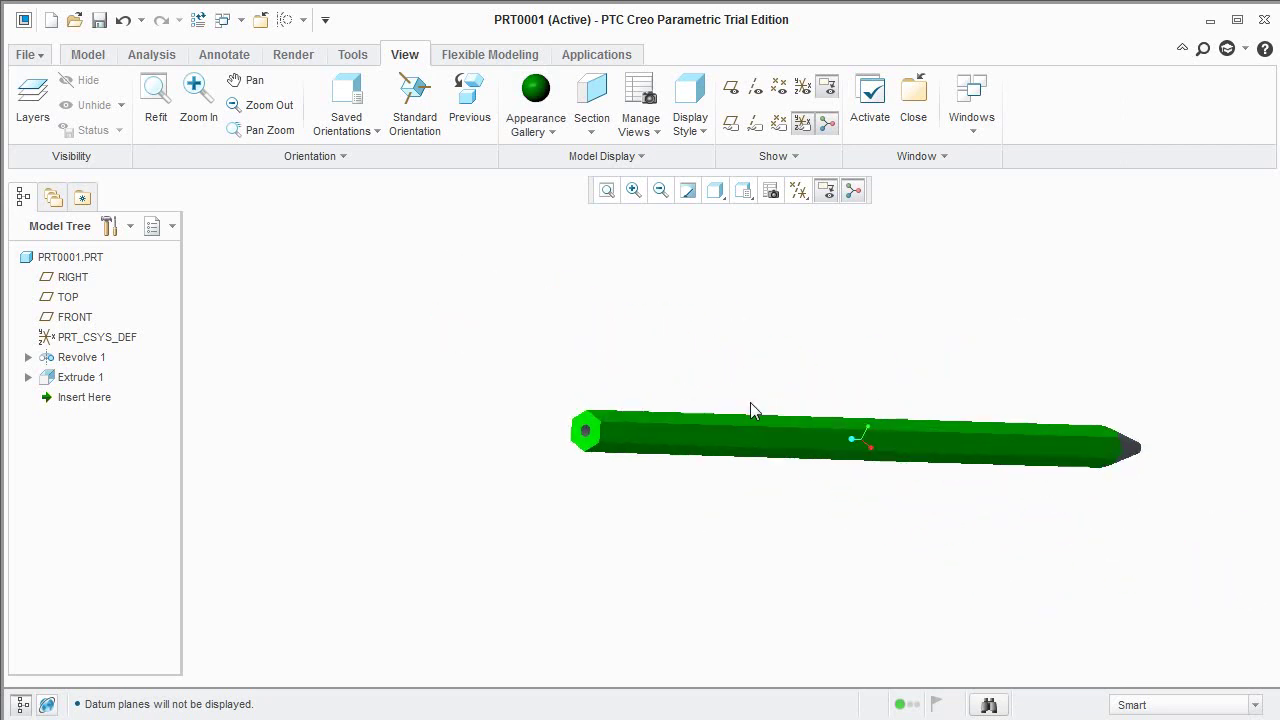
Save the pencil part PRT0001 into the Creo Parametric folder under My Documents.
{"action": "left_click", "coordinate": [42, 56]}
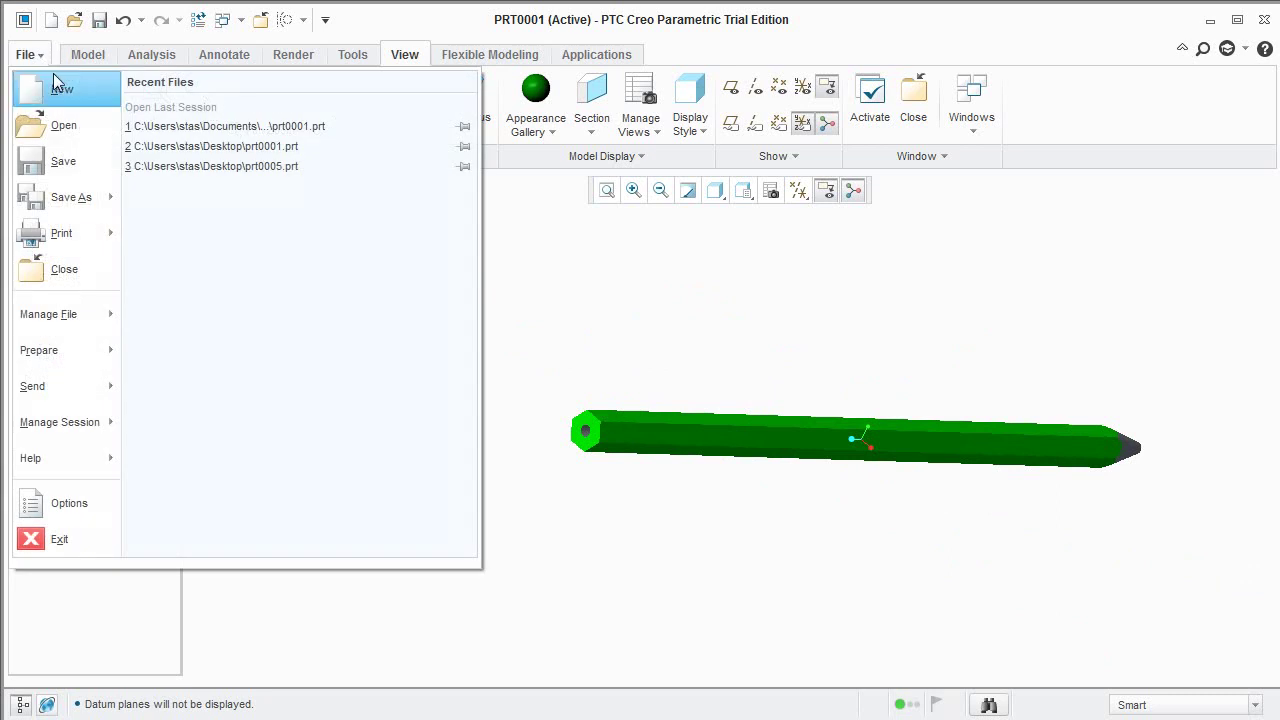
{"action": "left_click", "coordinate": [80, 166]}
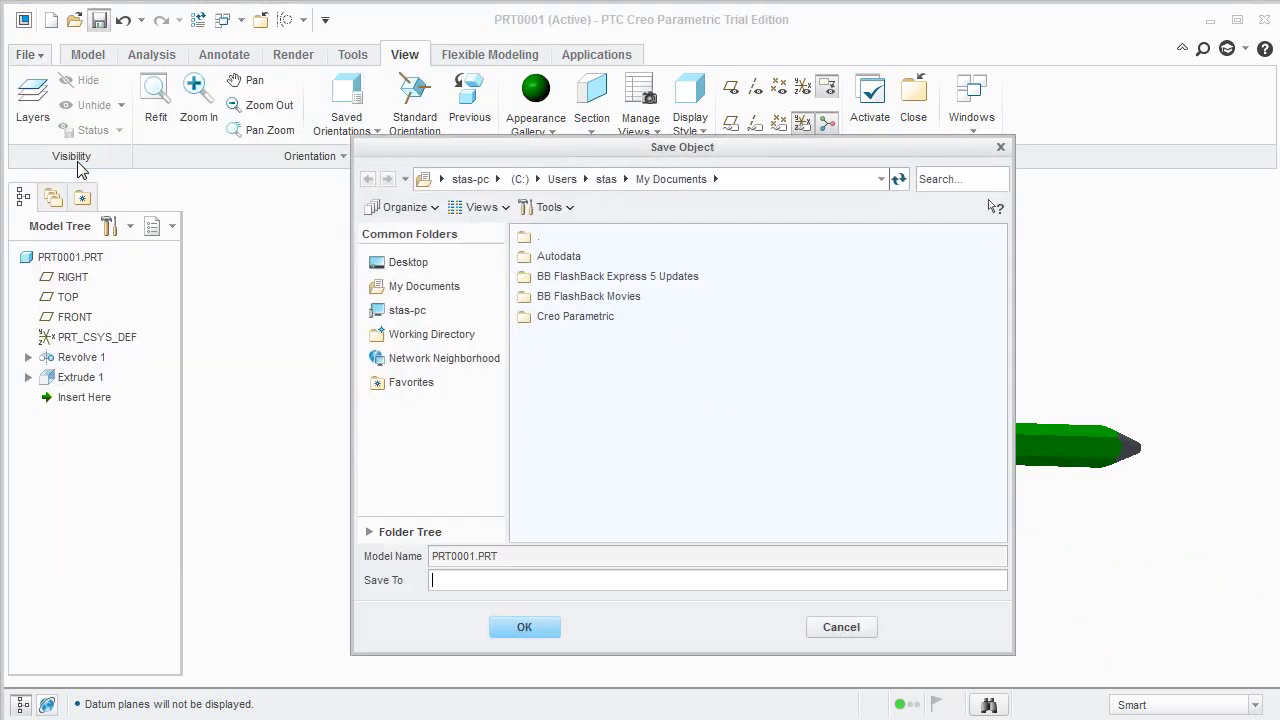
{"action": "double_click", "coordinate": [560, 318]}
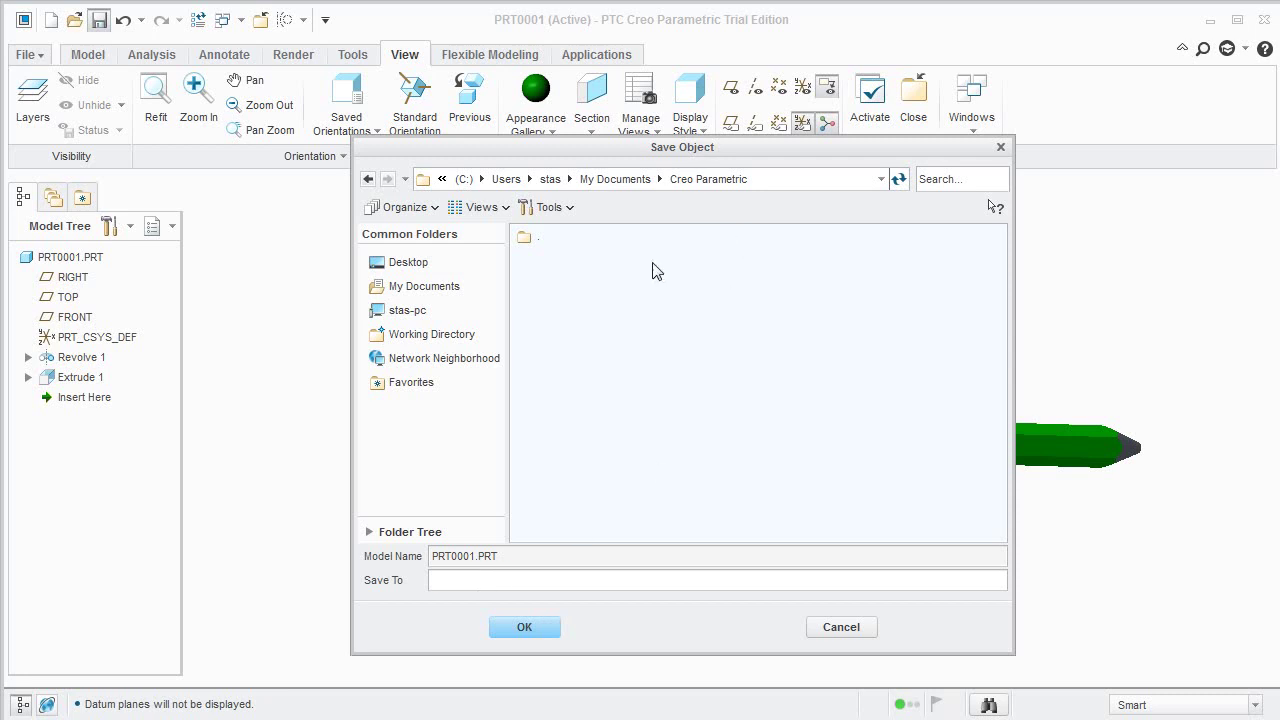
{"action": "left_click", "coordinate": [545, 630]}
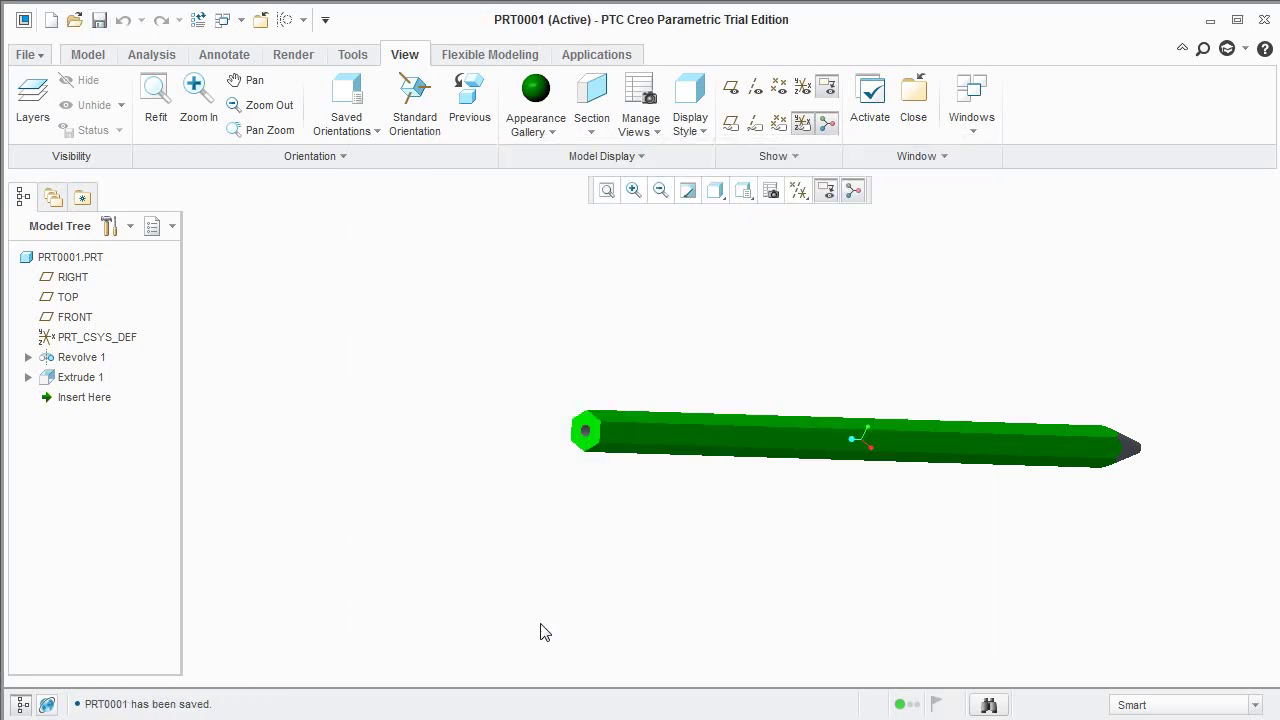
Create the new part prt0002 and switch on display of all datum types.
{"action": "left_click", "coordinate": [50, 20]}
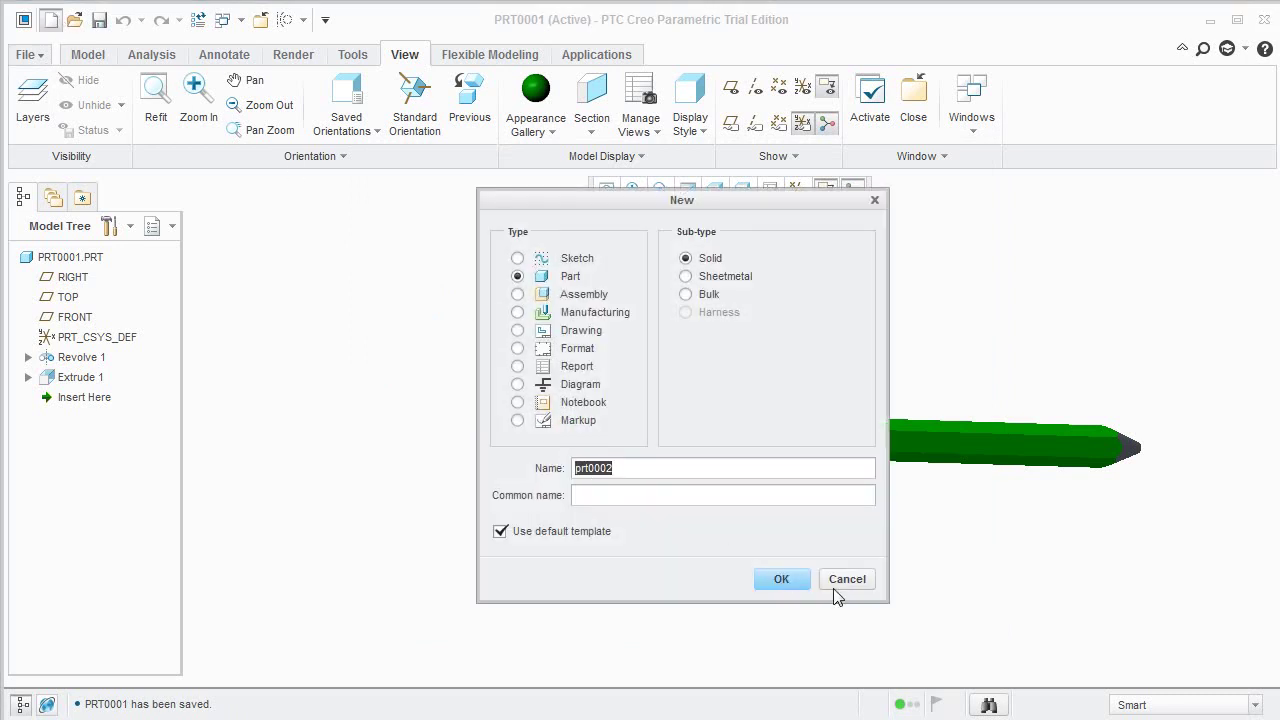
{"action": "left_click", "coordinate": [781, 581]}
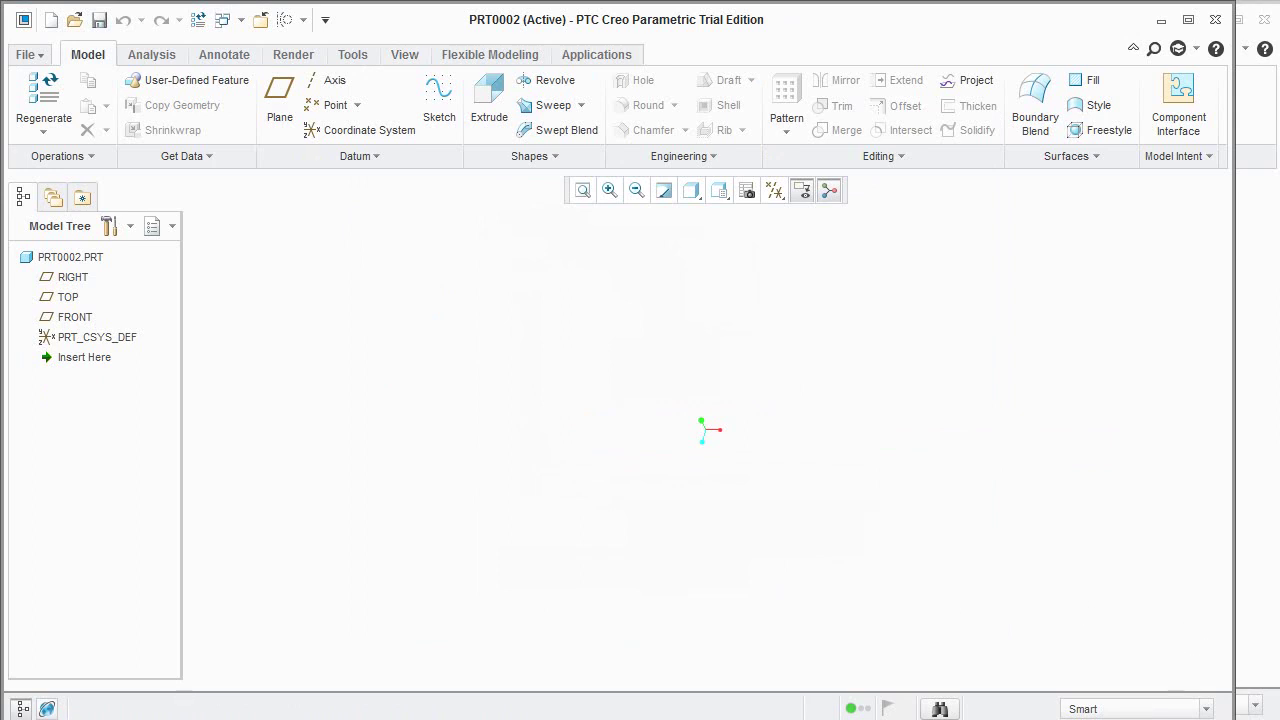
{"action": "left_click_drag", "start_coordinate": [1232, 716], "coordinate": [1273, 716]}
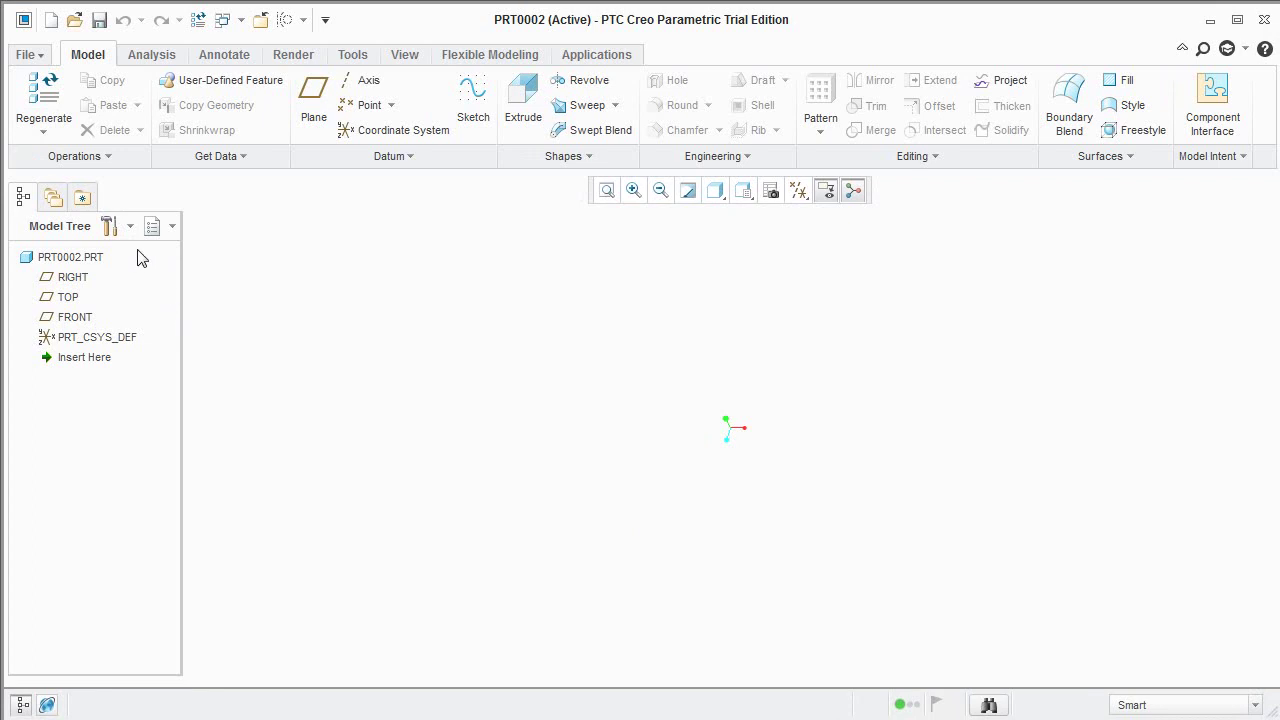
{"action": "left_click", "coordinate": [800, 191]}
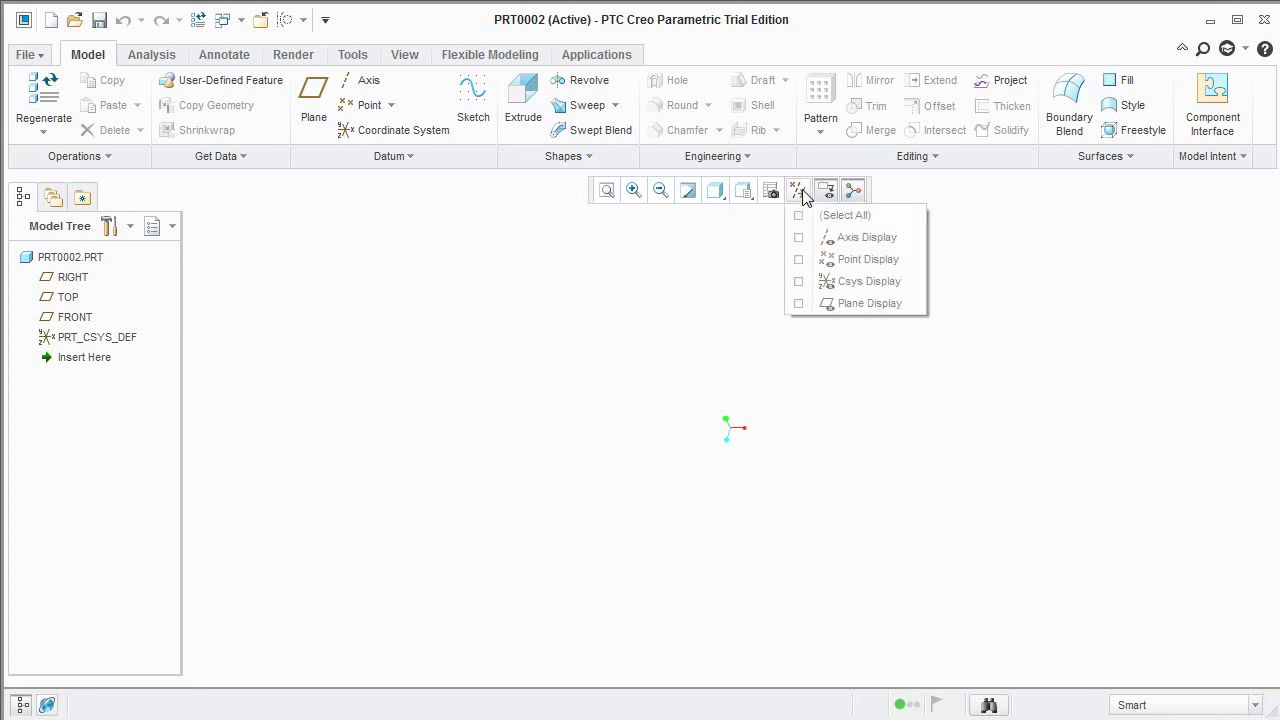
{"action": "left_click", "coordinate": [800, 216]}
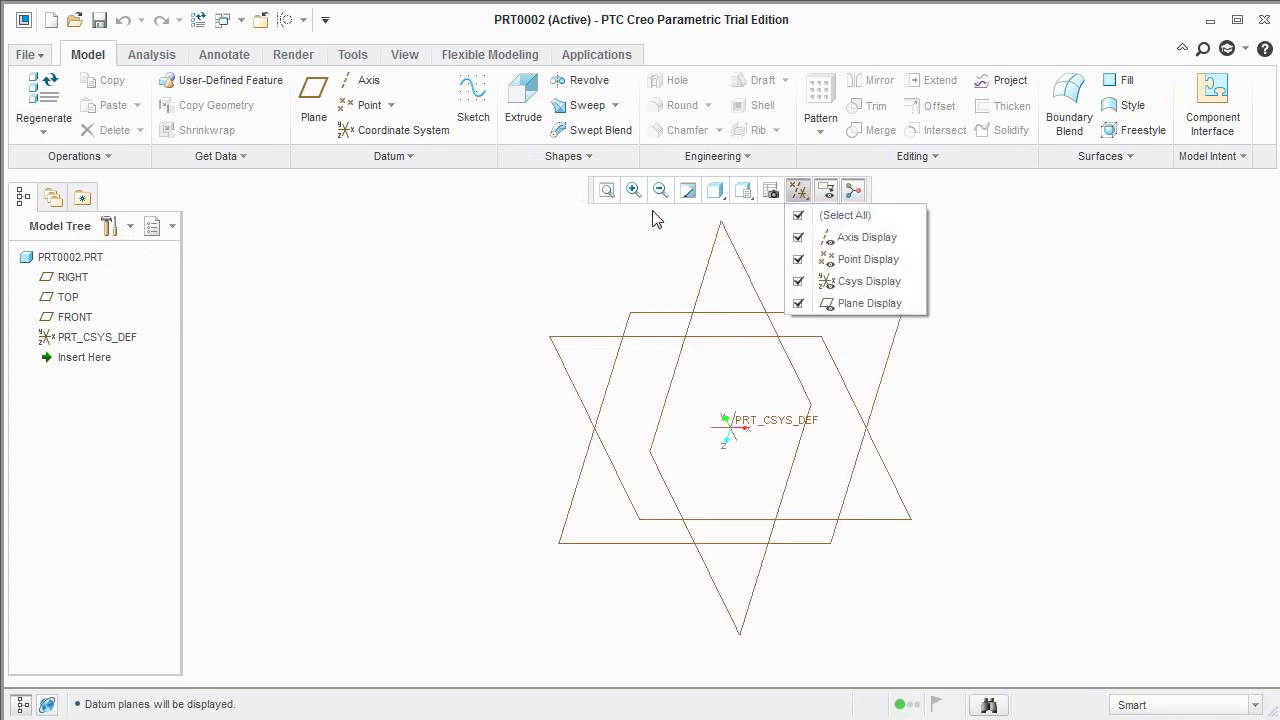
{"action": "left_click", "coordinate": [583, 88]}
On the TOP plane, sketch a closed lead profile with a slanted tip and a vertical centerline.
{"action": "left_click", "coordinate": [644, 314]}
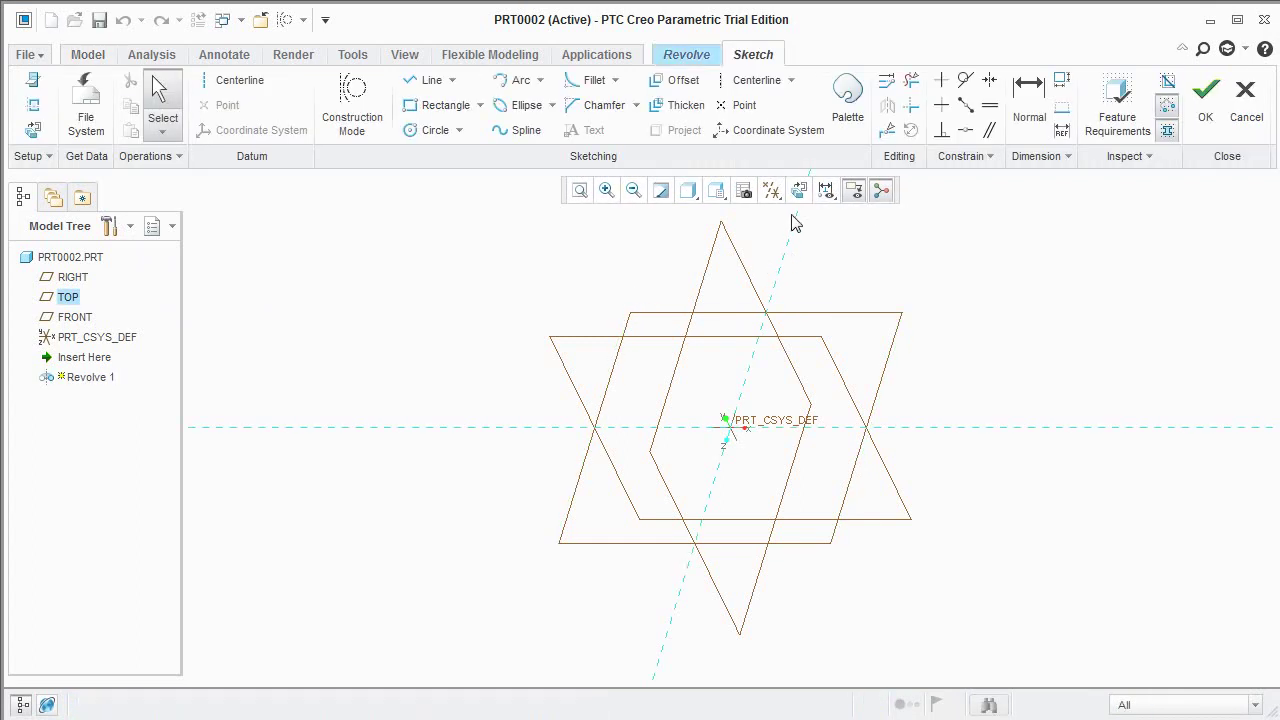
{"action": "left_click", "coordinate": [799, 190]}
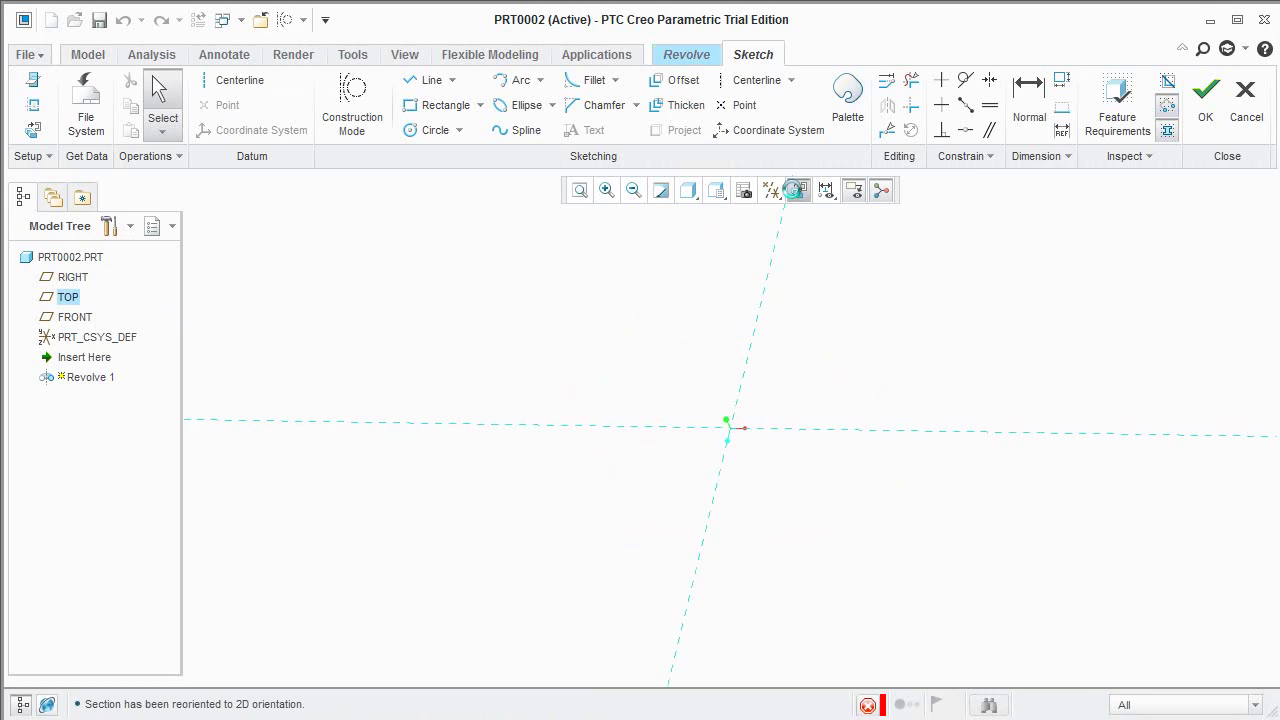
{"action": "left_click", "coordinate": [425, 80]}
{"action": "left_click", "coordinate": [730, 284]}
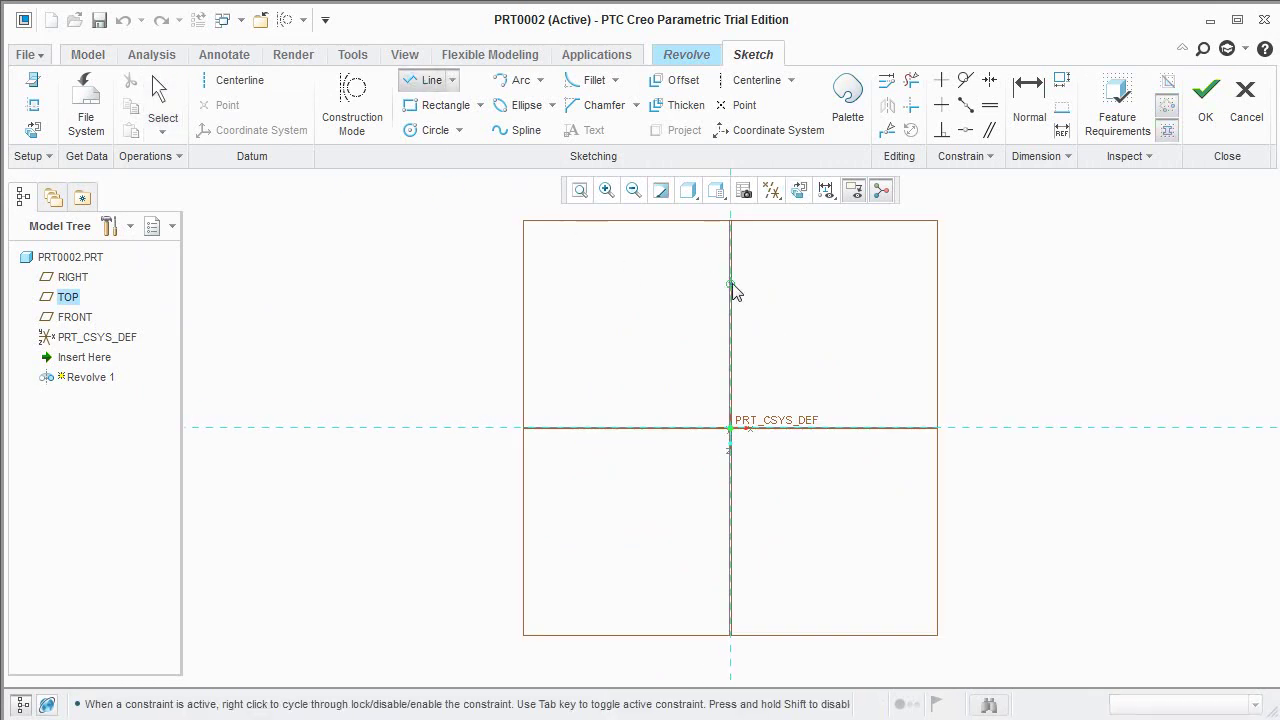
{"action": "left_click", "coordinate": [697, 333]}
{"action": "left_click", "coordinate": [697, 428]}
{"action": "left_click", "coordinate": [728, 429]}
{"action": "left_click", "coordinate": [730, 285]}
{"action": "left_click", "coordinate": [742, 81]}
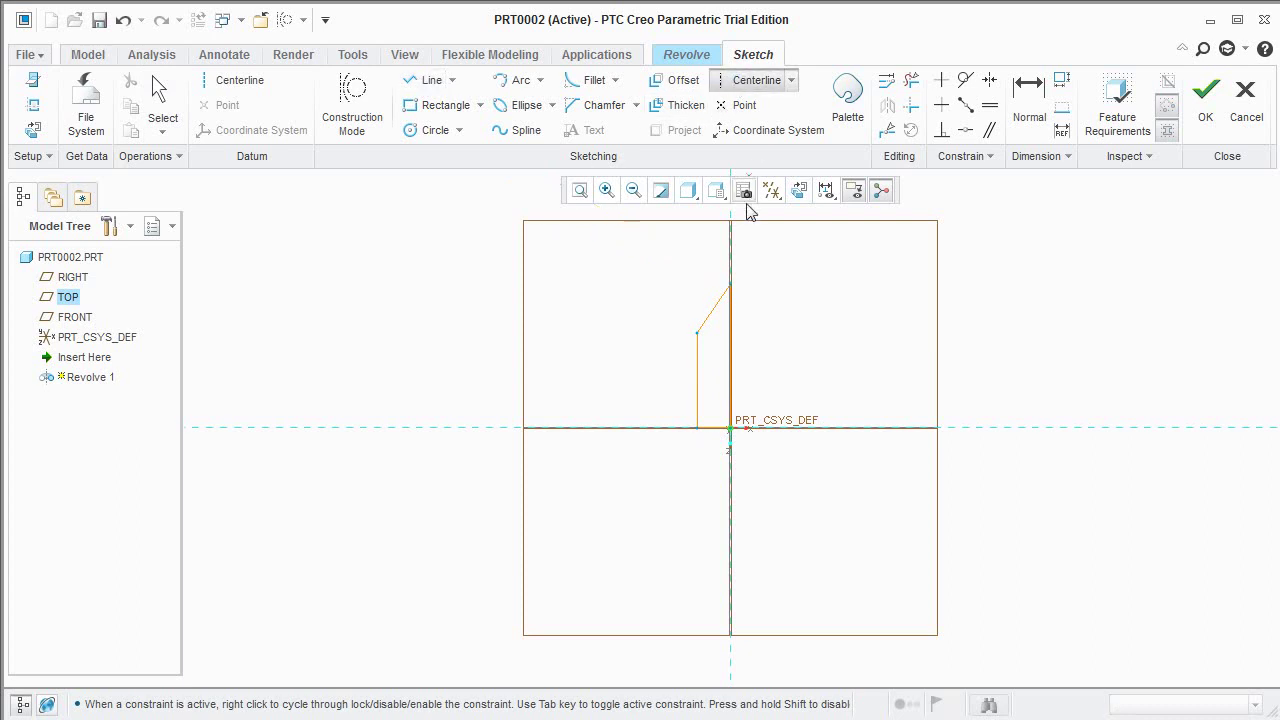
{"action": "left_click", "coordinate": [740, 513]}
Dimension the tip angle to 15° and the profile height to 150.
{"action": "left_click", "coordinate": [1033, 100]}
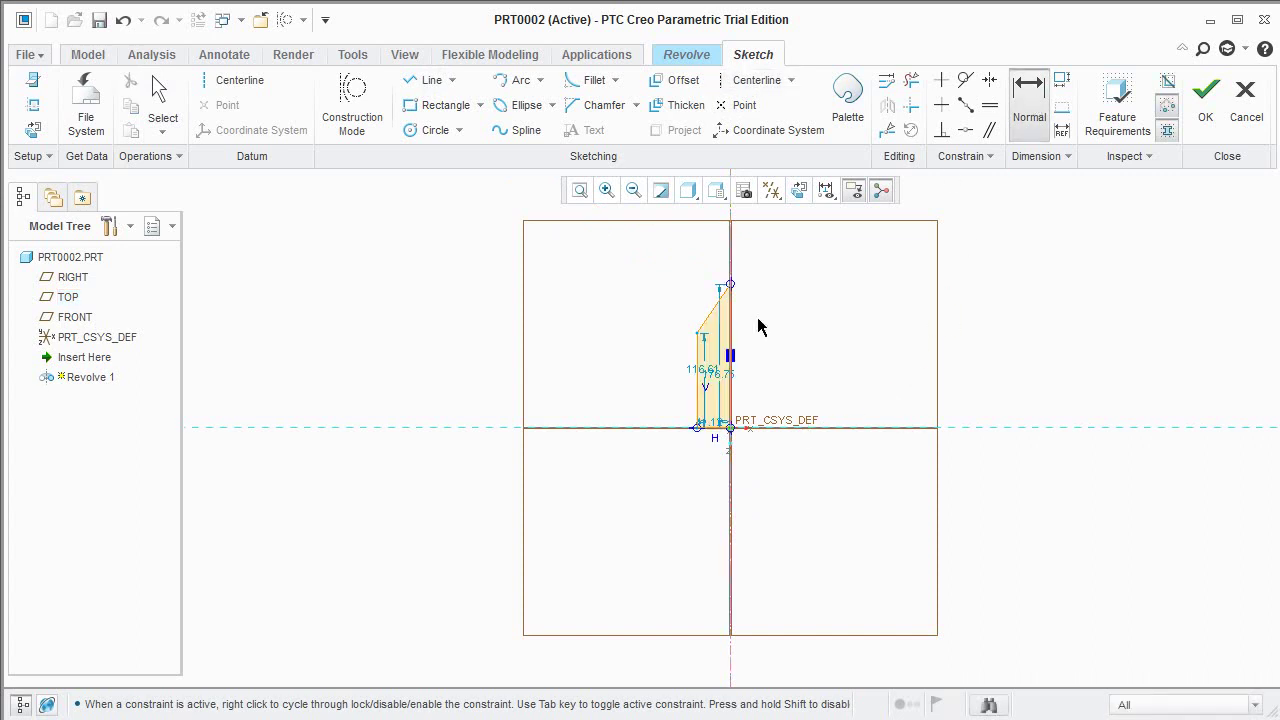
{"action": "scroll", "coordinate": [700, 345], "scroll_direction": "down", "scroll_amount": 2}
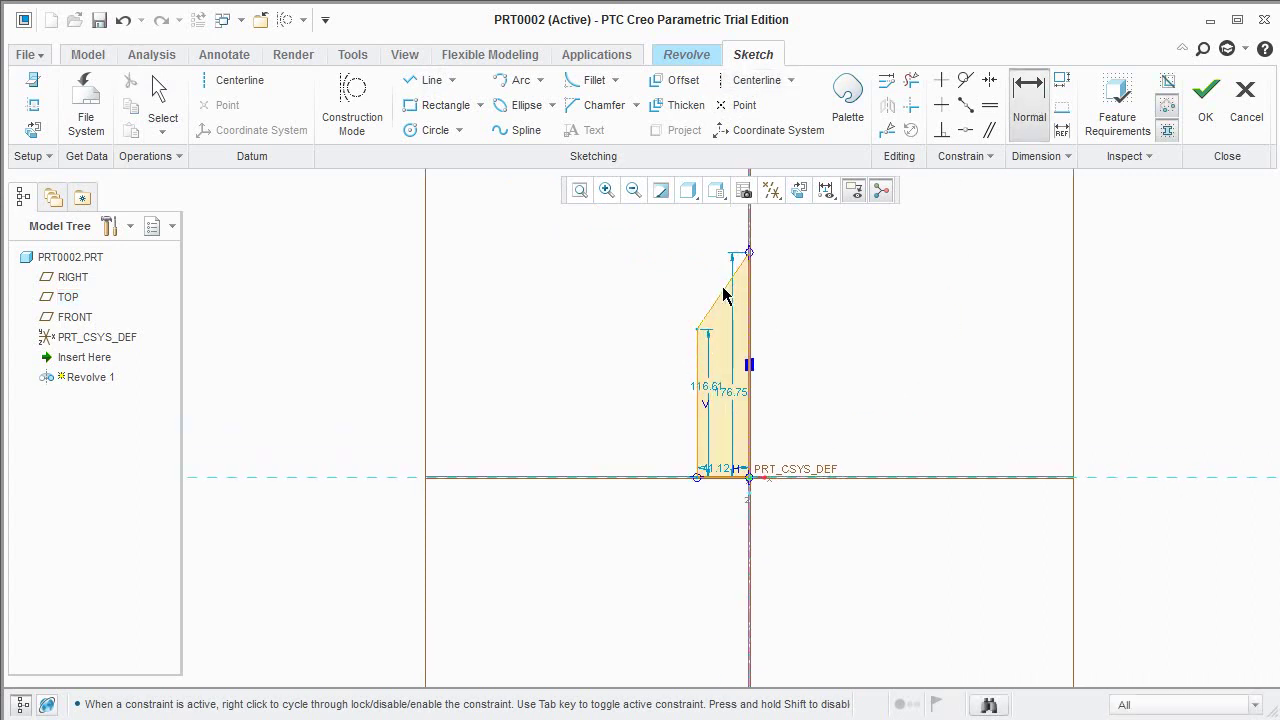
{"action": "middle_click", "coordinate": [743, 305]}
{"action": "type", "text": "15"}
{"action": "key", "text": "Return"}
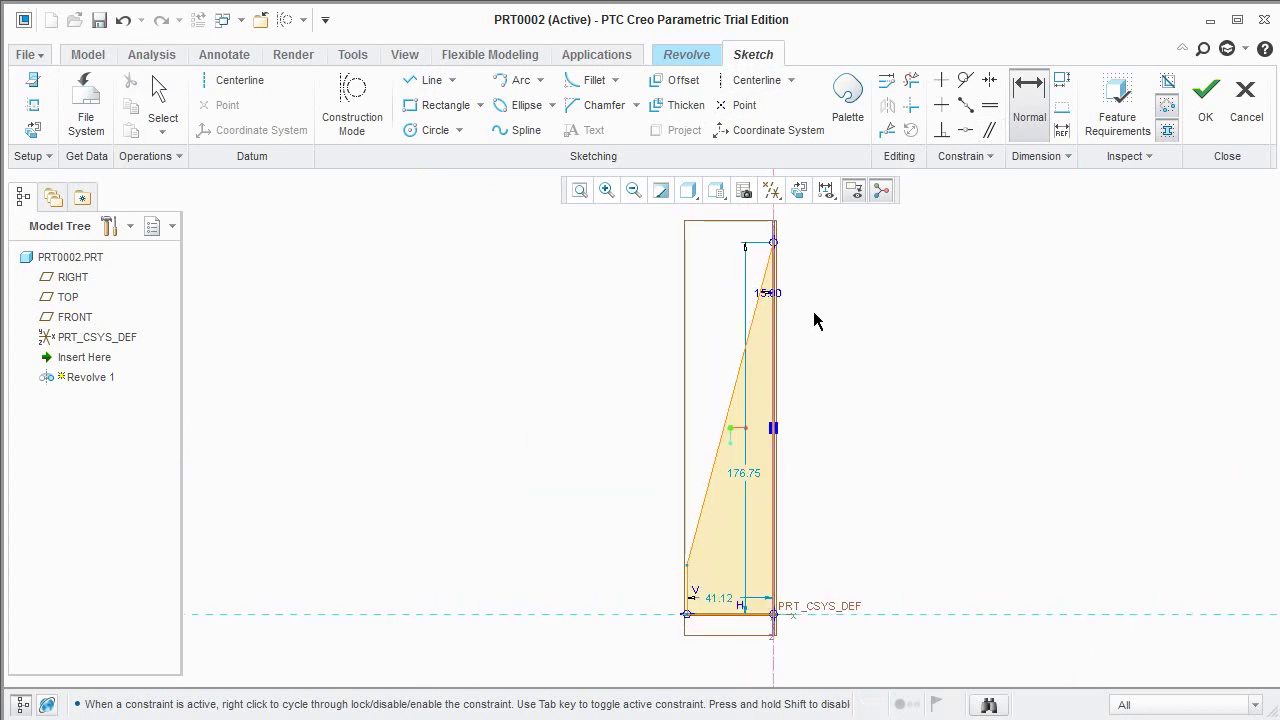
{"action": "left_click", "coordinate": [773, 243]}
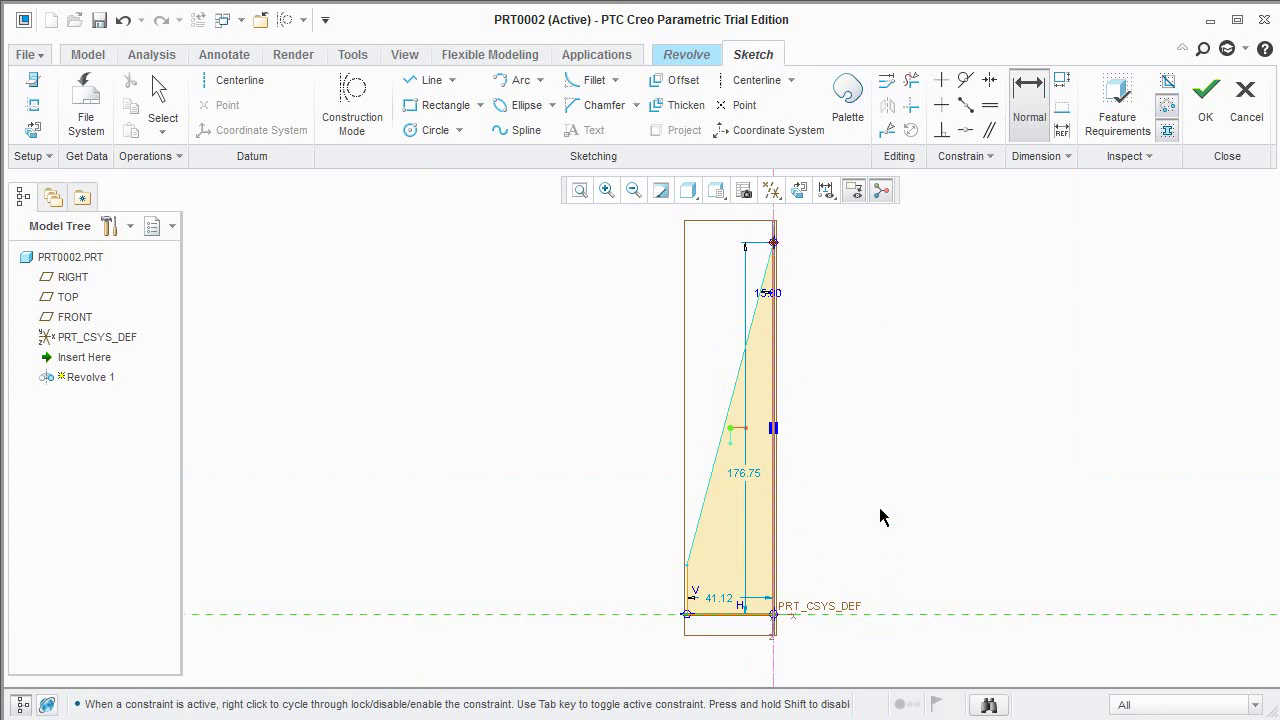
{"action": "middle_click", "coordinate": [879, 418]}
{"action": "type", "text": "150"}
{"action": "key", "text": "Return"}
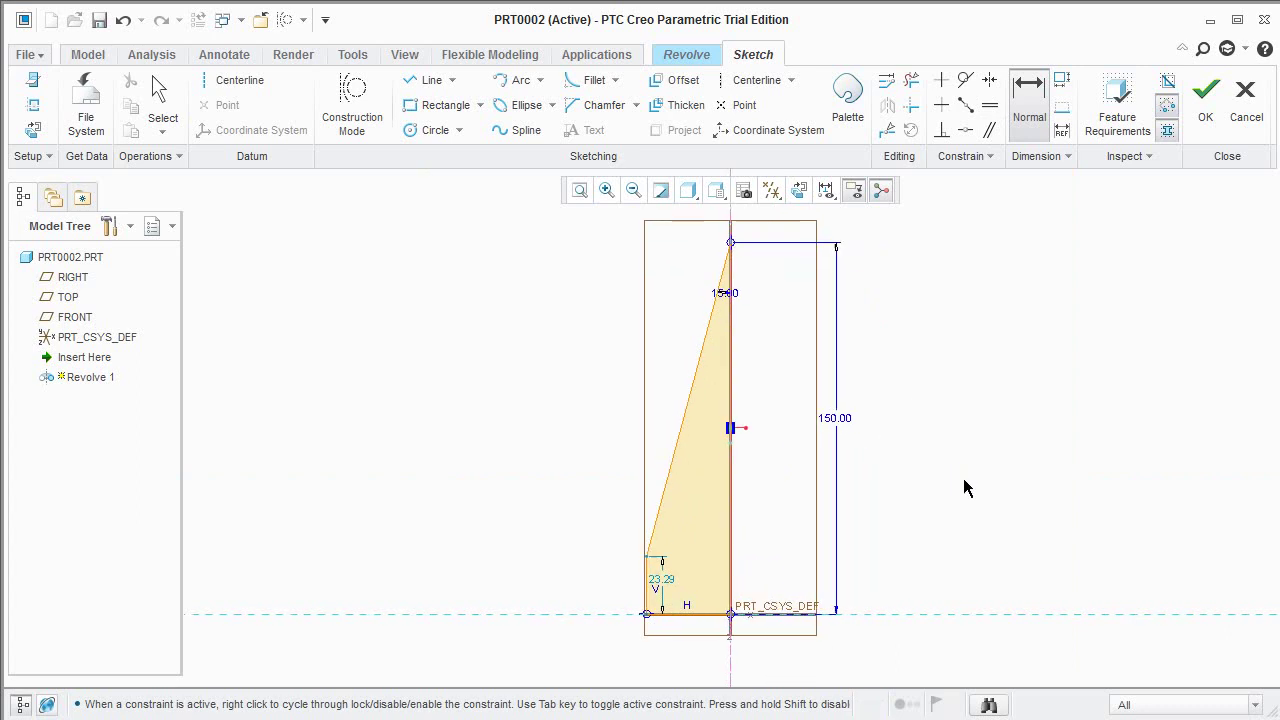
Set the profile's bottom width to 1 and finish the revolve sketch.
{"action": "left_click", "coordinate": [646, 616]}
{"action": "middle_click", "coordinate": [652, 673]}
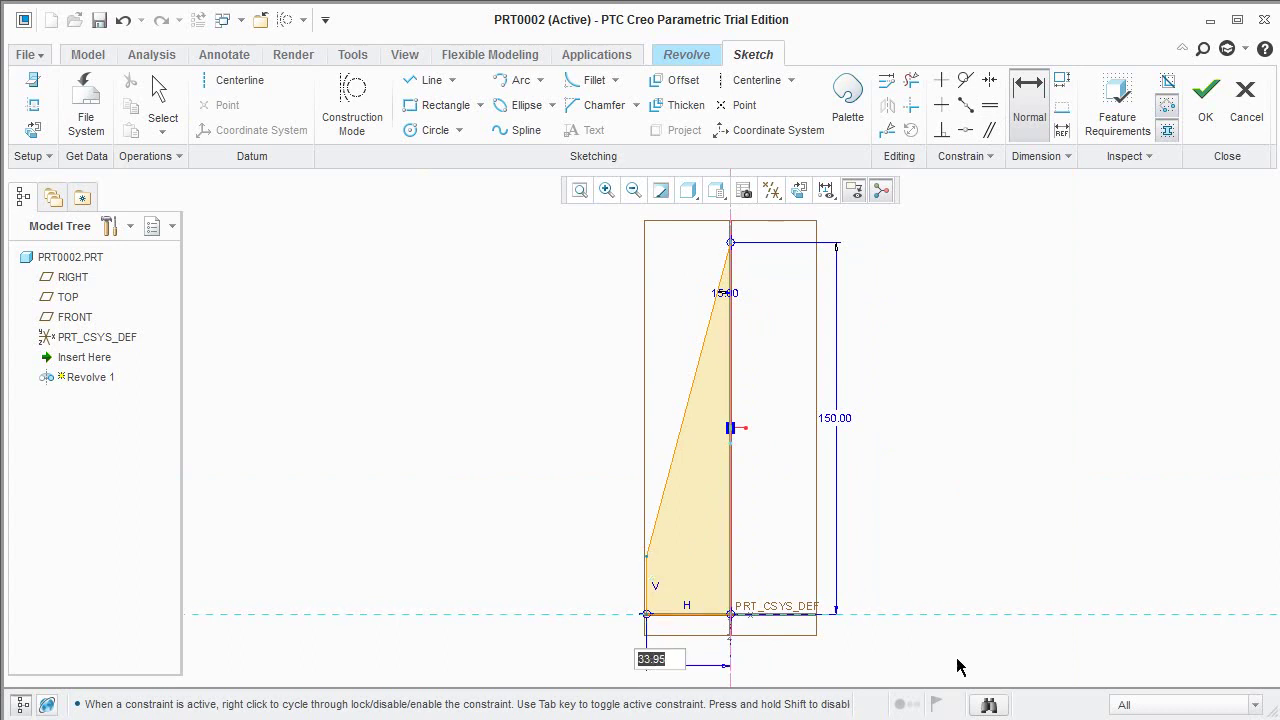
{"action": "type", "text": "1"}
{"action": "key", "text": "Return"}
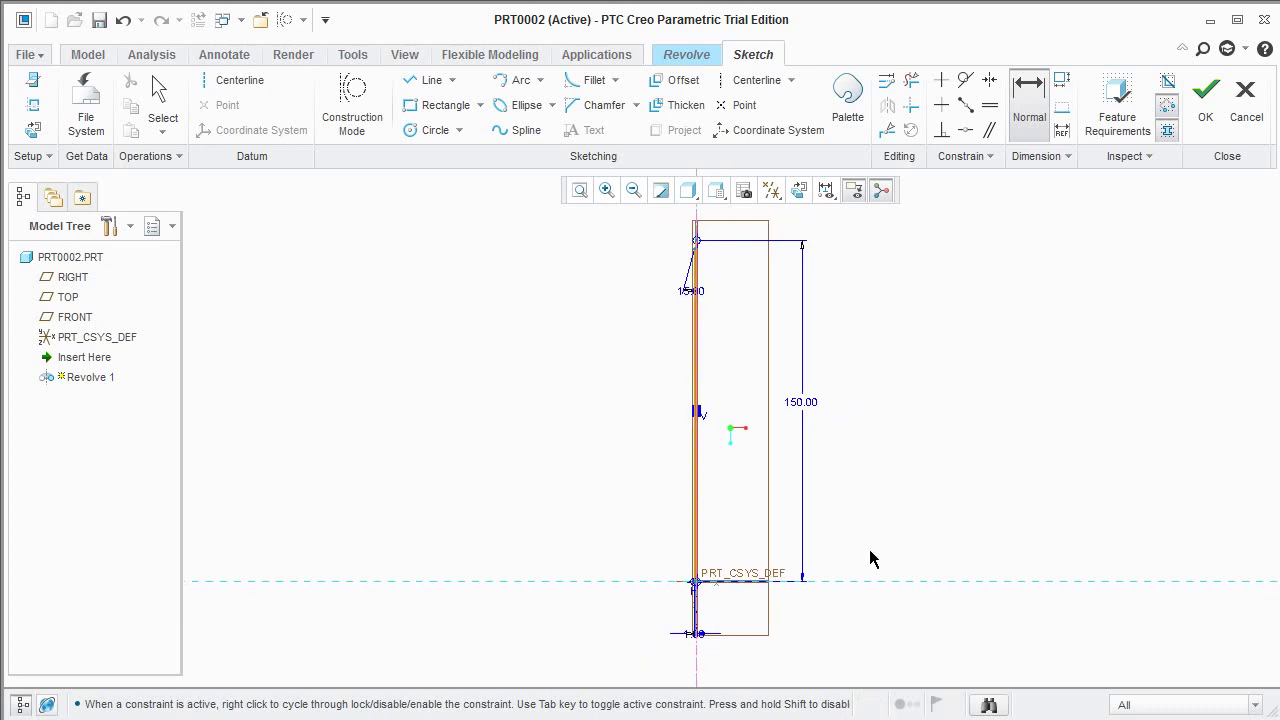
{"action": "scroll", "coordinate": [682, 543], "scroll_direction": "down", "scroll_amount": 1}
{"action": "scroll", "coordinate": [690, 545], "scroll_direction": "down", "scroll_amount": 1}
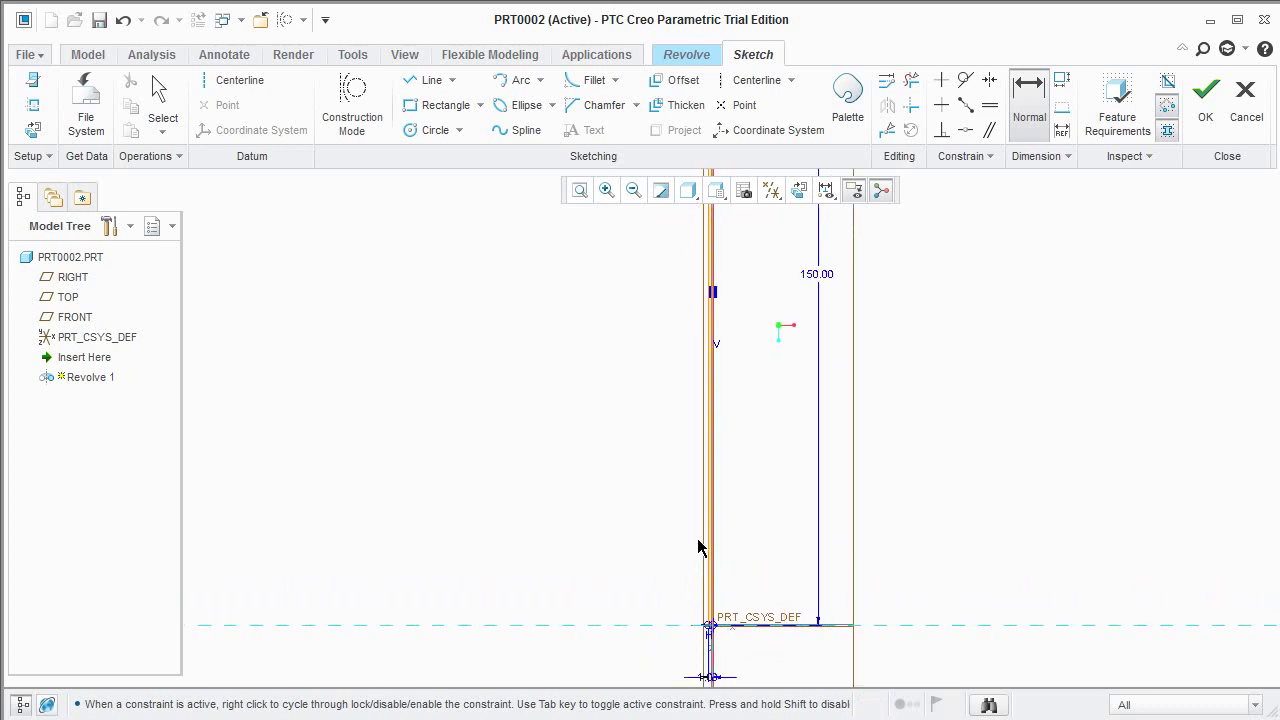
{"action": "scroll", "coordinate": [585, 447], "scroll_direction": "up", "scroll_amount": 1}
{"action": "scroll", "coordinate": [585, 447], "scroll_direction": "up", "scroll_amount": 1}
{"action": "left_click", "coordinate": [1205, 95]}
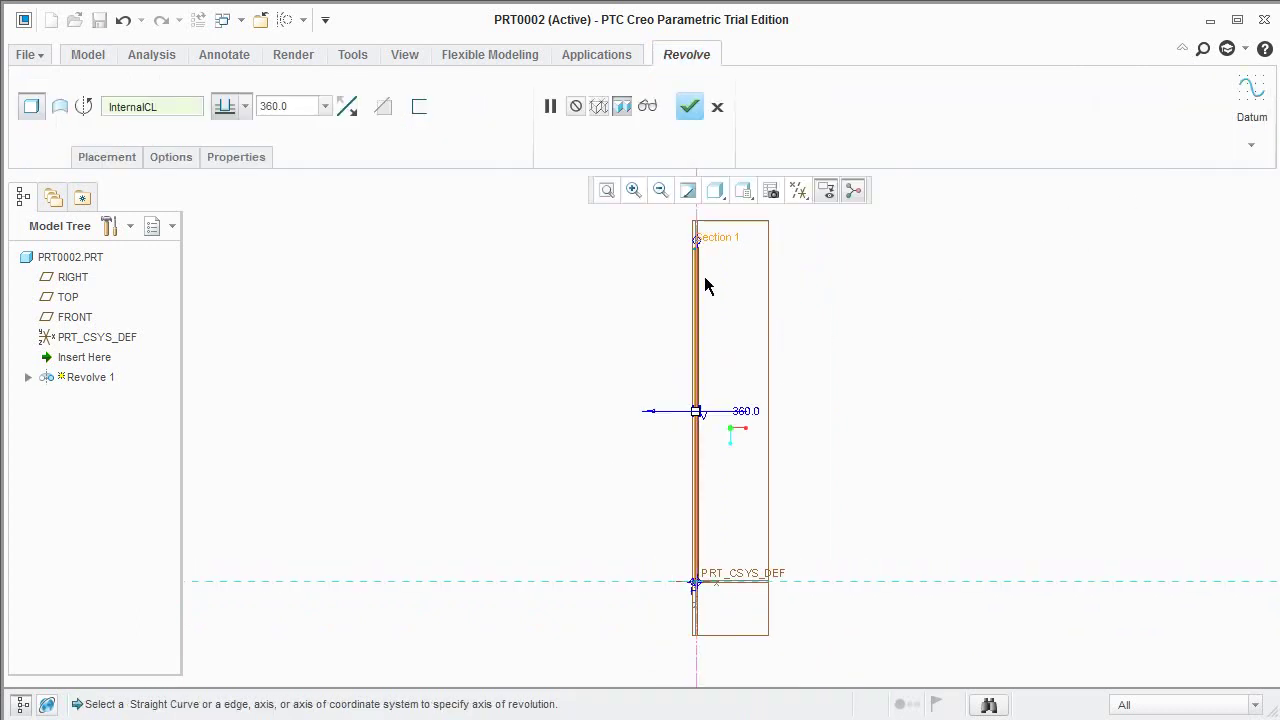
Complete Revolve 1 as a thin pointed rod and hide all datum displays.
{"action": "middle_click_drag", "start_coordinate": [706, 286], "coordinate": [685, 347]}
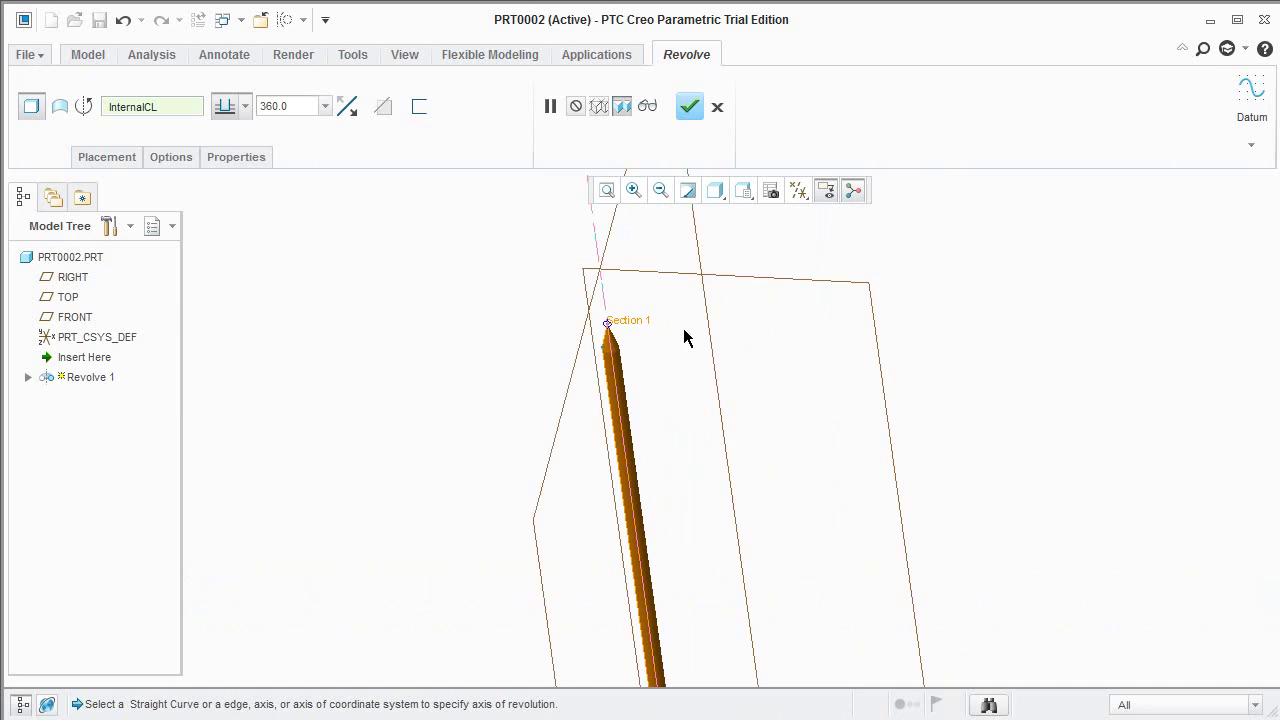
{"action": "left_click", "coordinate": [690, 108]}
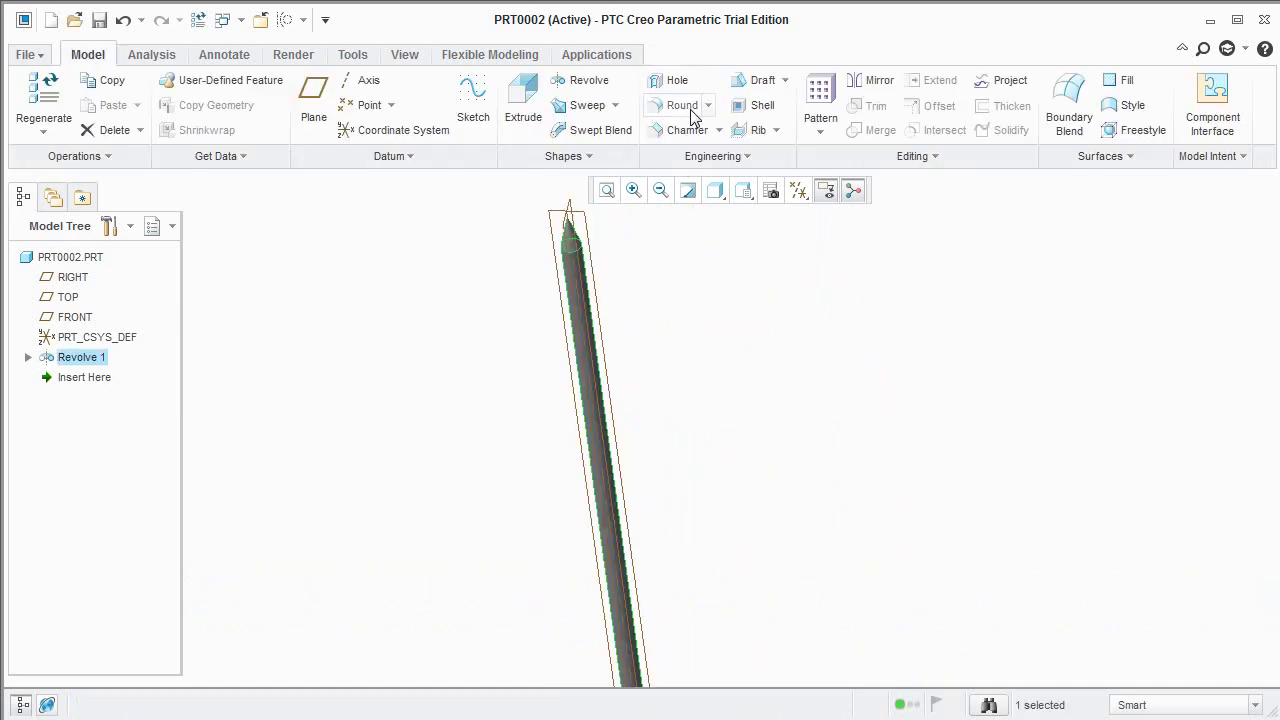
{"action": "left_click", "coordinate": [798, 190]}
{"action": "left_click", "coordinate": [798, 216]}
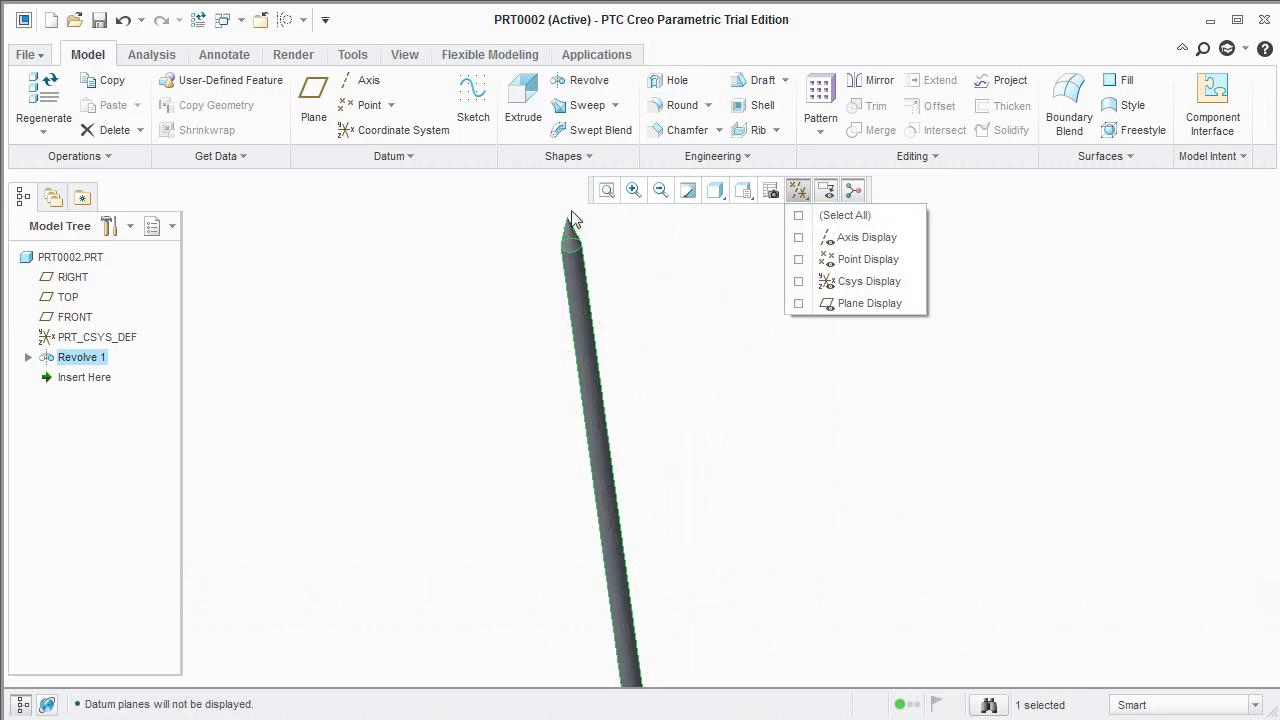
{"action": "left_click", "coordinate": [405, 56]}
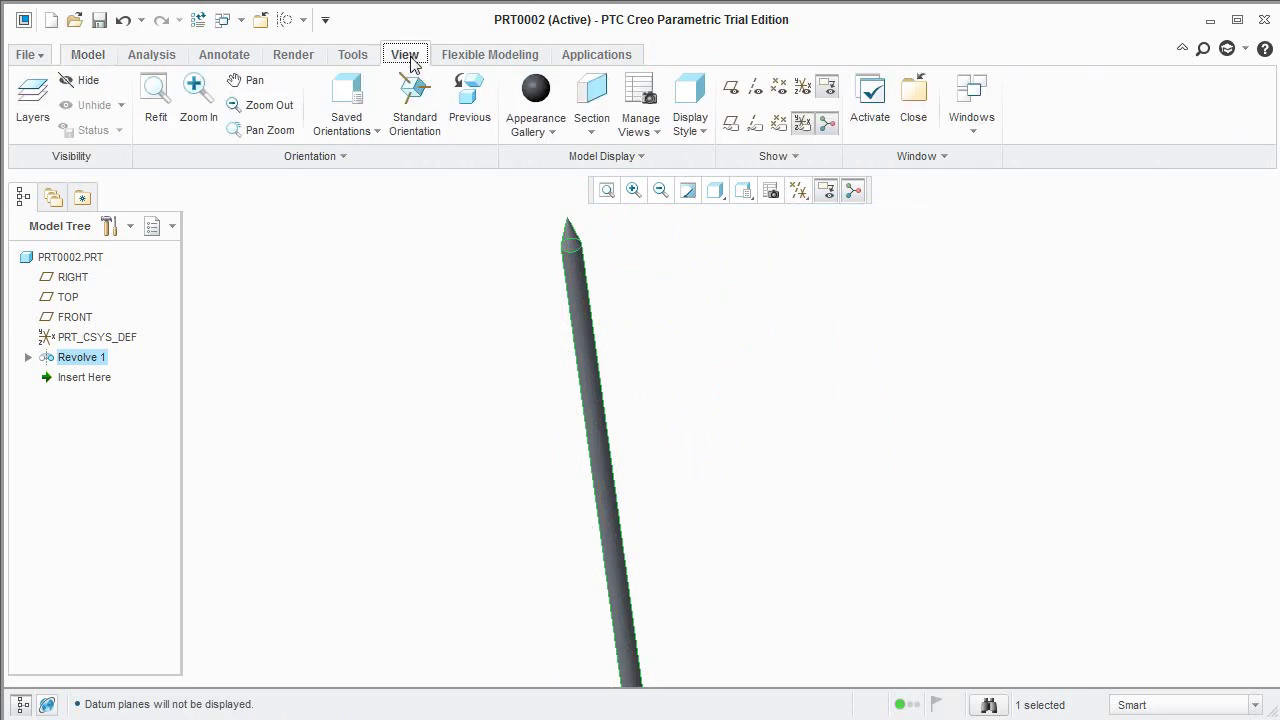
Apply the green appearance to the lead's conical tip, shaft and end cap.
{"action": "left_click", "coordinate": [558, 137]}
{"action": "left_click", "coordinate": [657, 275]}
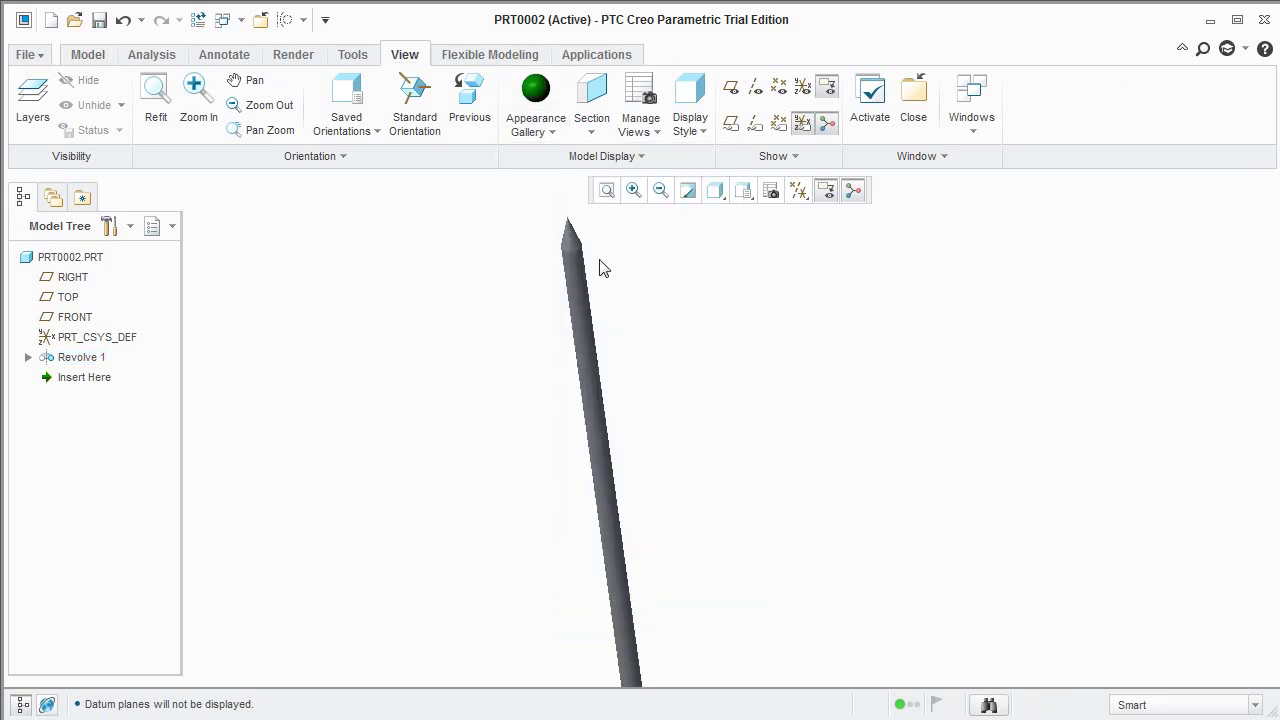
{"action": "left_click", "coordinate": [535, 90]}
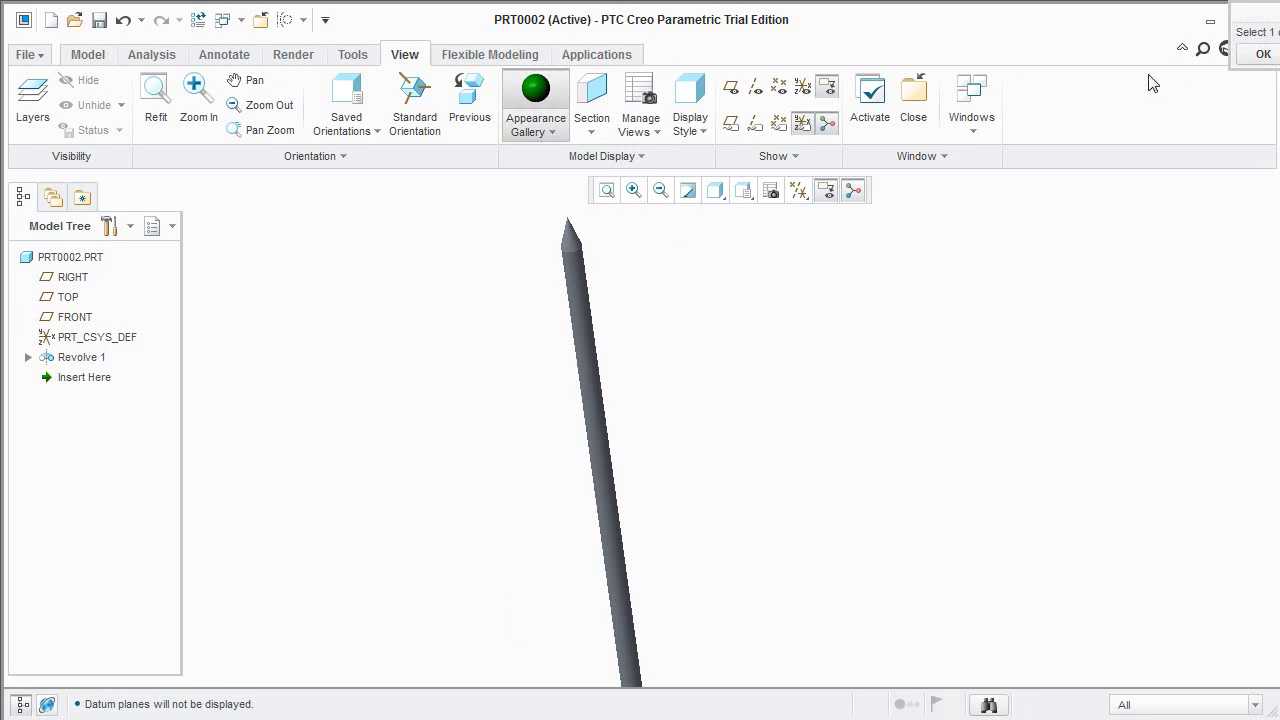
{"action": "left_click_drag", "start_coordinate": [1255, 18], "coordinate": [1126, 60]}
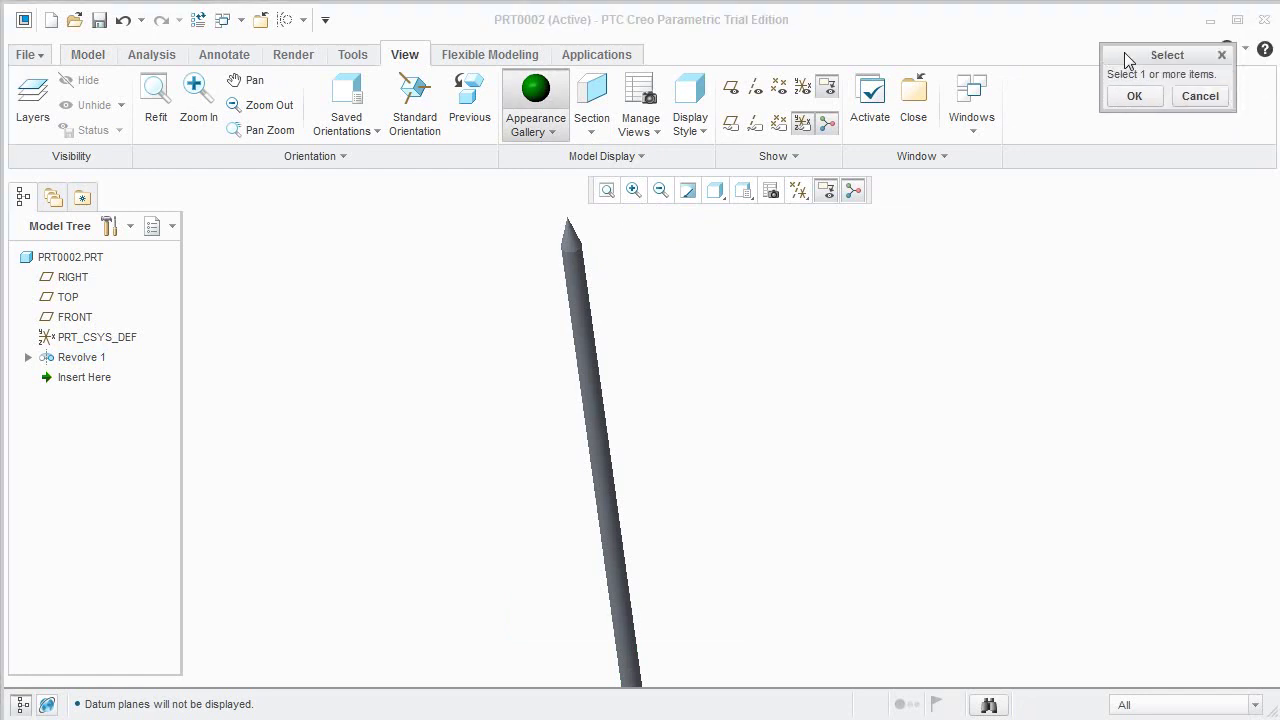
{"action": "left_click", "coordinate": [578, 236]}
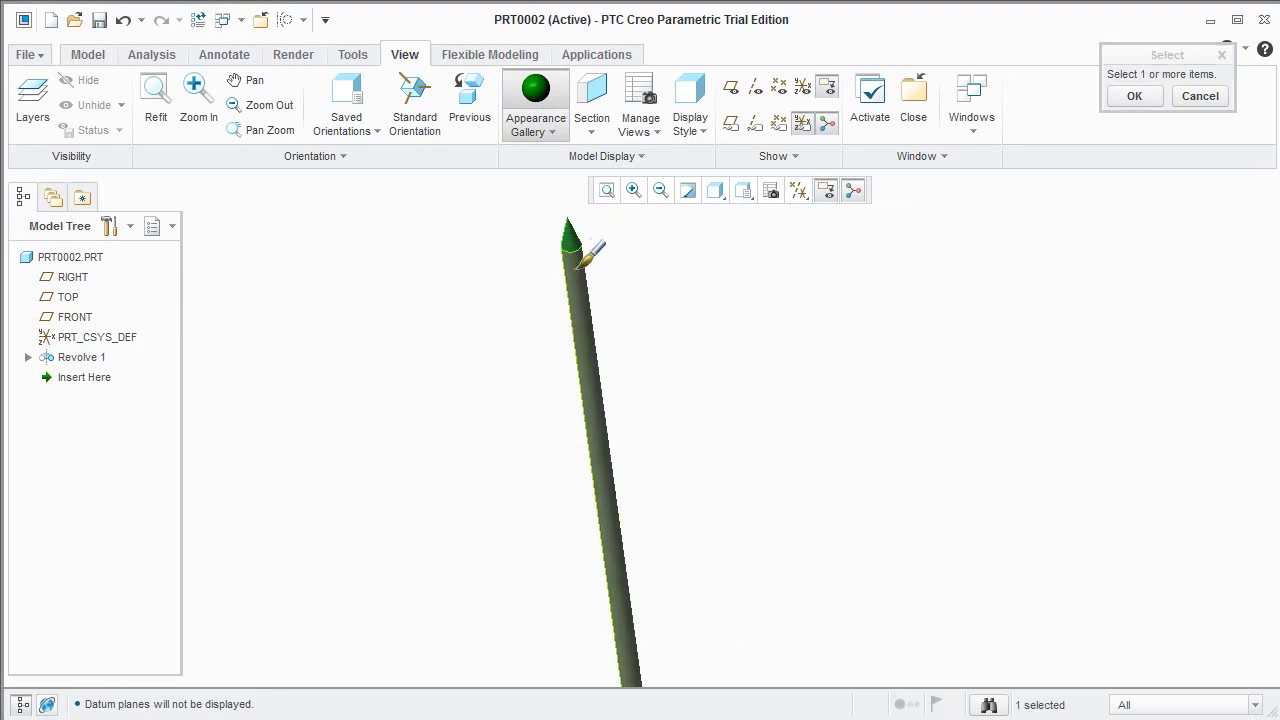
{"action": "left_click", "coordinate": [594, 285], "text": "ctrl"}
{"action": "scroll", "coordinate": [622, 318], "scroll_direction": "up", "scroll_amount": 4}
{"action": "middle_click_drag", "start_coordinate": [643, 362], "coordinate": [605, 366]}
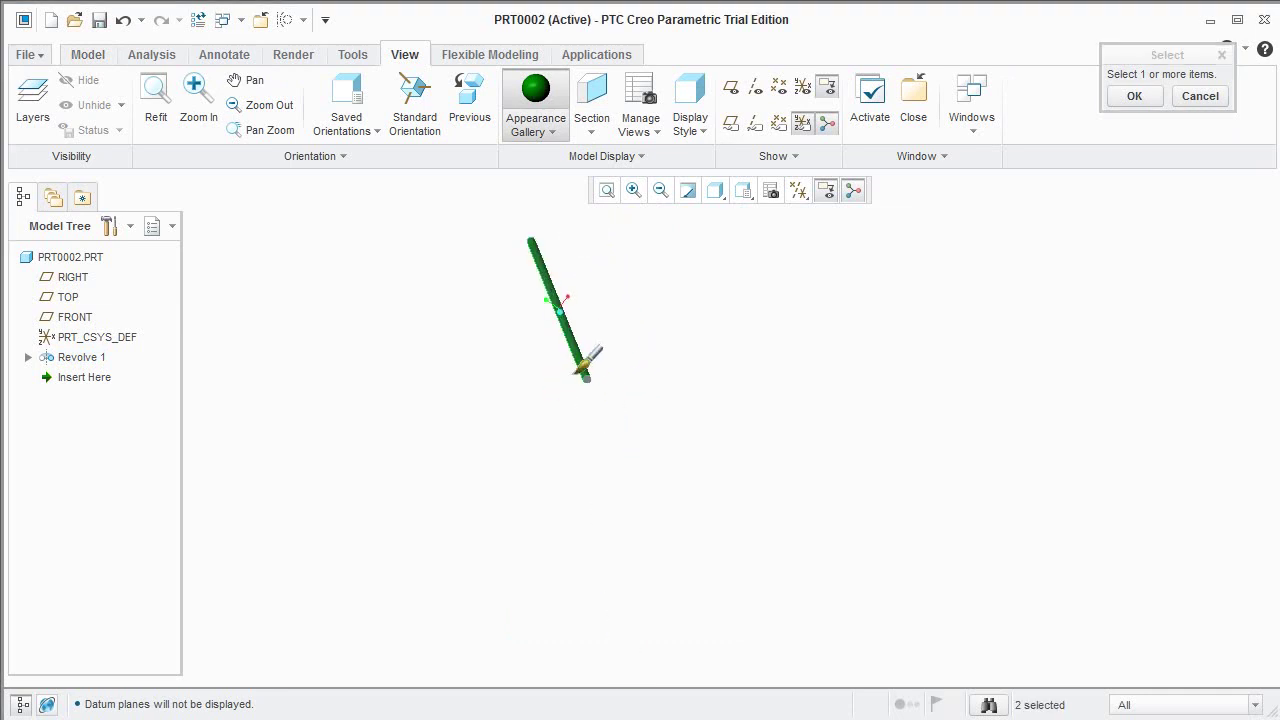
{"action": "scroll", "coordinate": [595, 373], "scroll_direction": "down", "scroll_amount": 3}
{"action": "left_click", "coordinate": [634, 392], "text": "ctrl"}
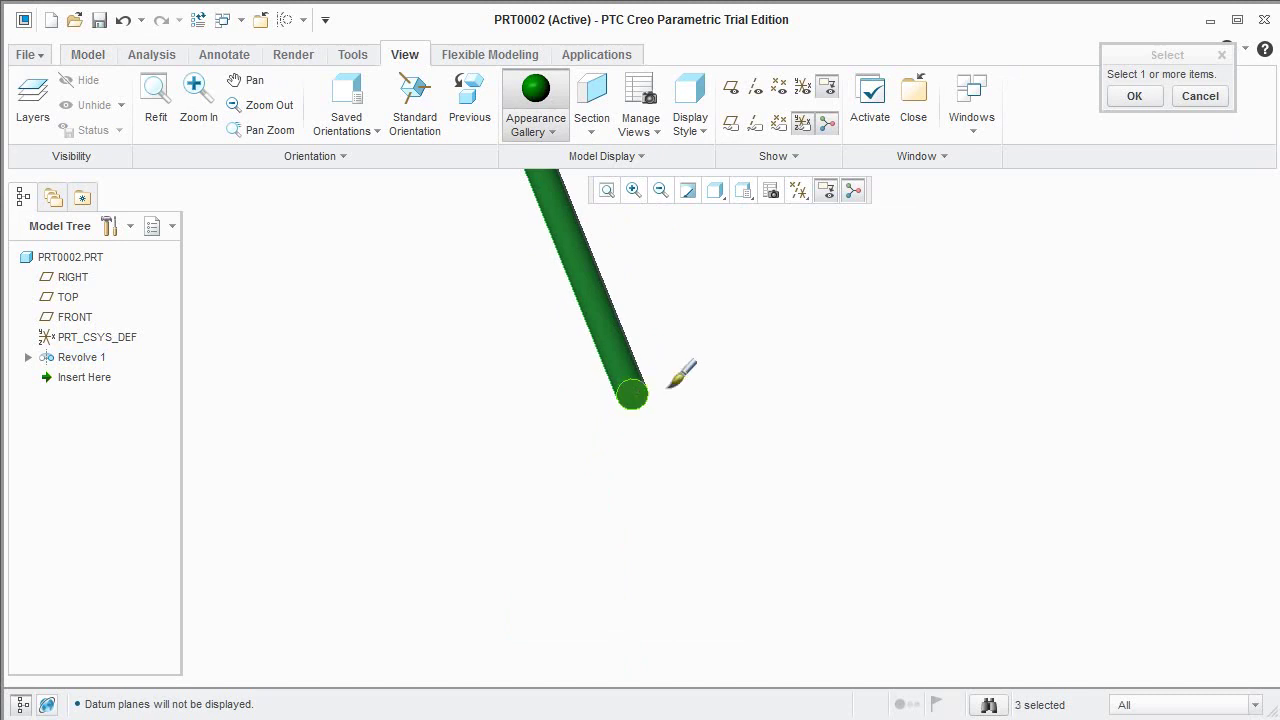
{"action": "left_click", "coordinate": [1130, 97]}
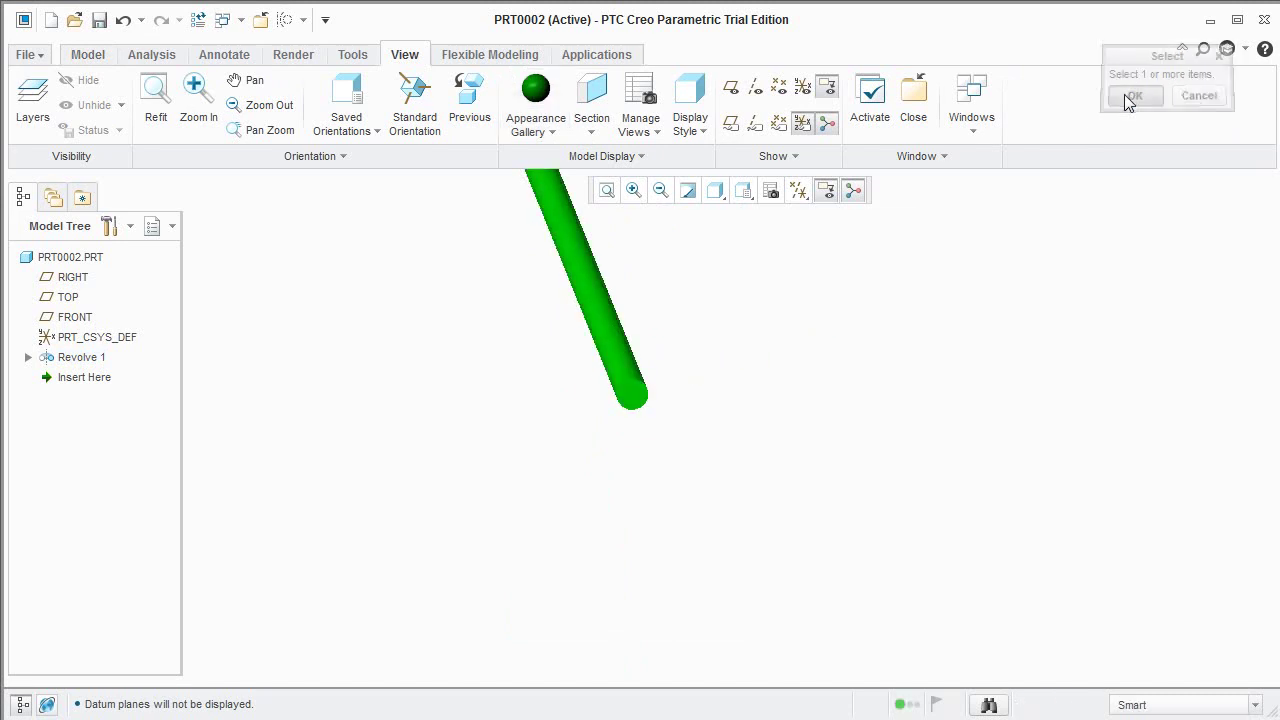
Save the green lead part PRT0002 to the Creo Parametric folder.
{"action": "left_click", "coordinate": [40, 54]}
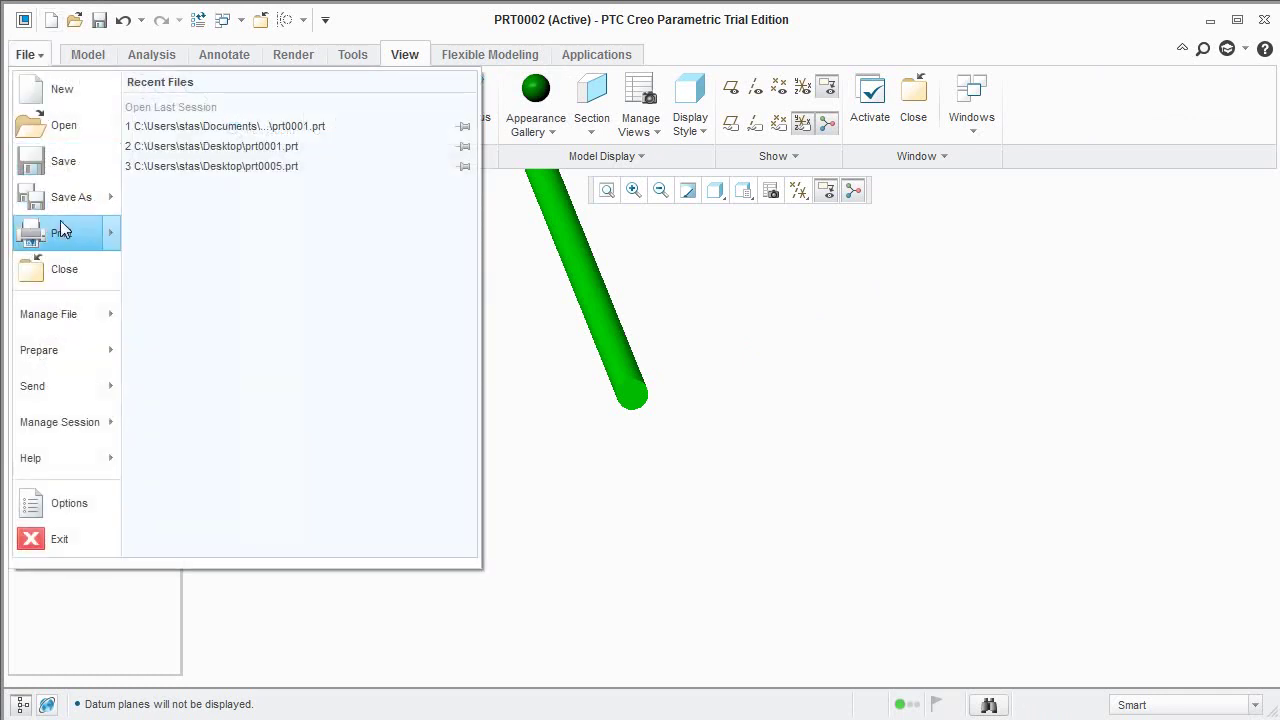
{"action": "left_click", "coordinate": [70, 161]}
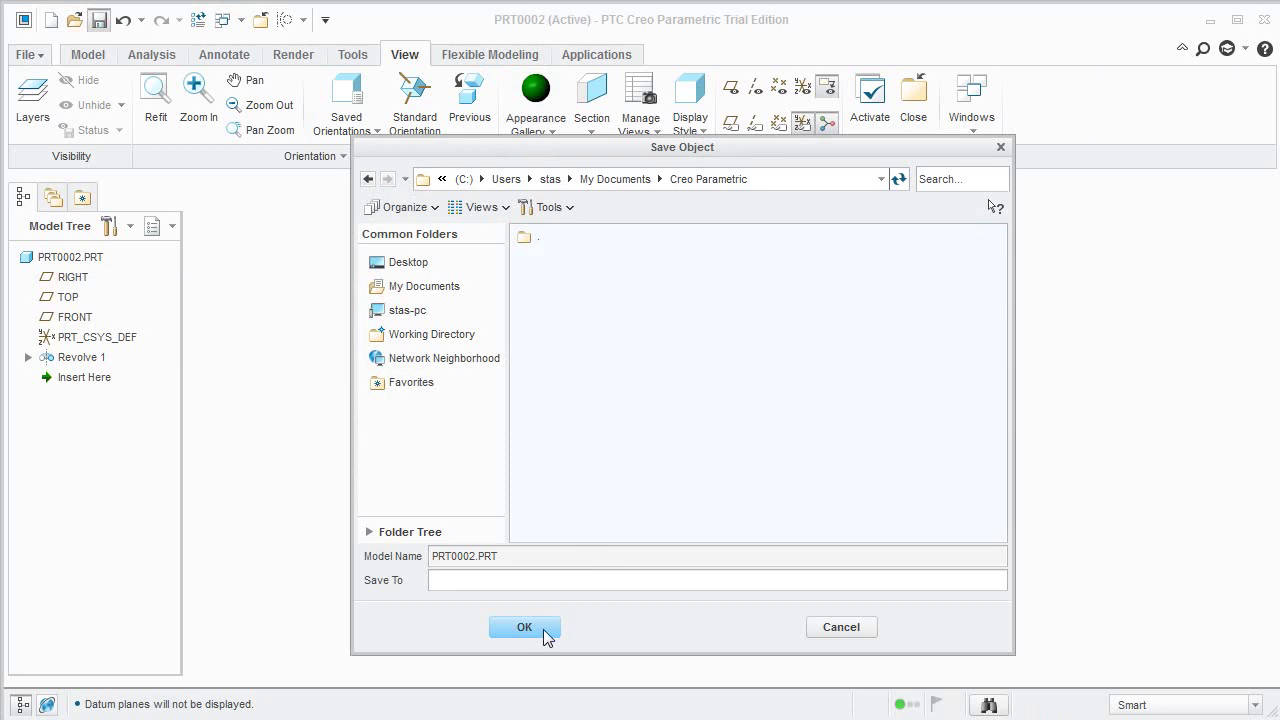
{"action": "left_click", "coordinate": [545, 633]}
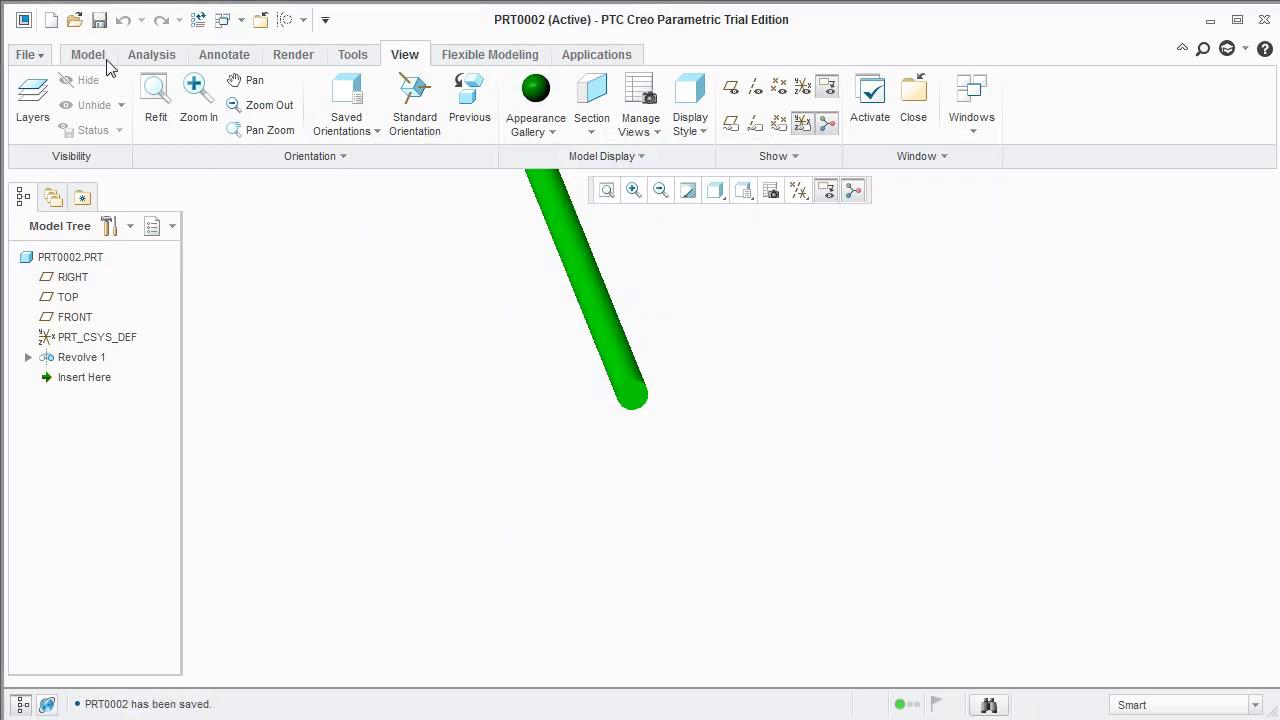
{"action": "left_click", "coordinate": [43, 62]}
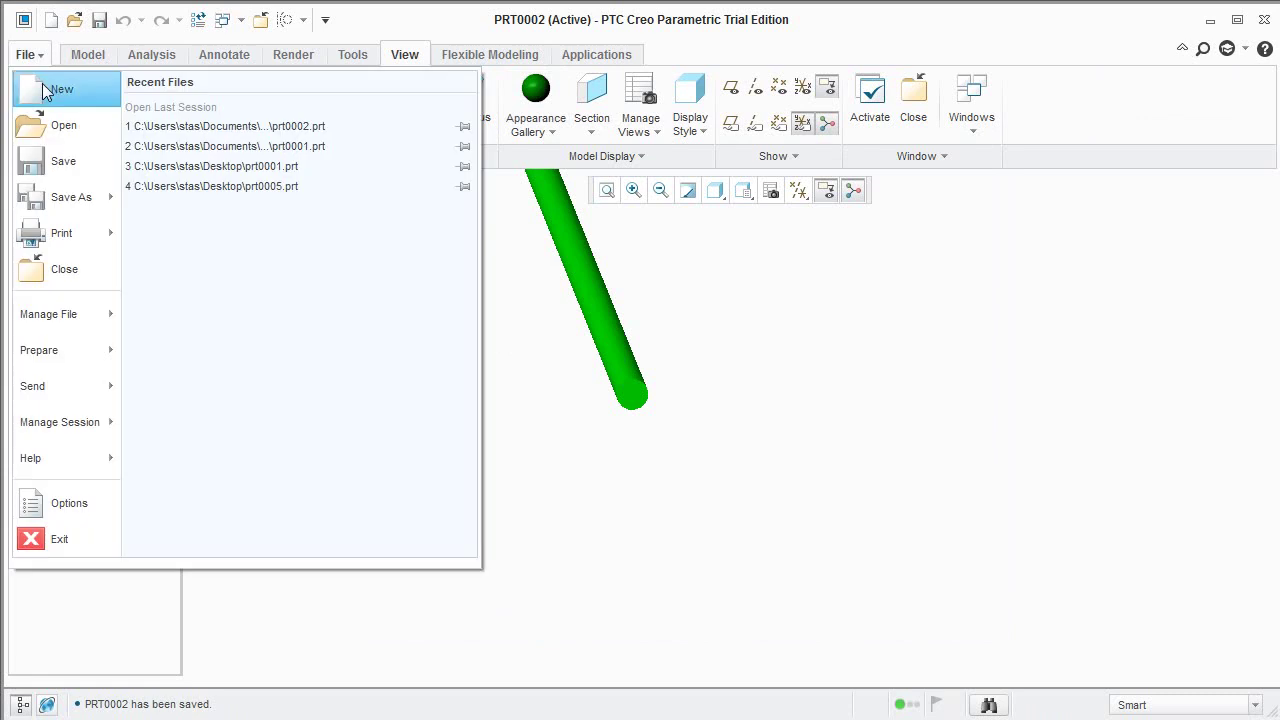
Create a new Design-type assembly named asm0001.
{"action": "left_click", "coordinate": [52, 86]}
{"action": "left_click", "coordinate": [517, 294]}
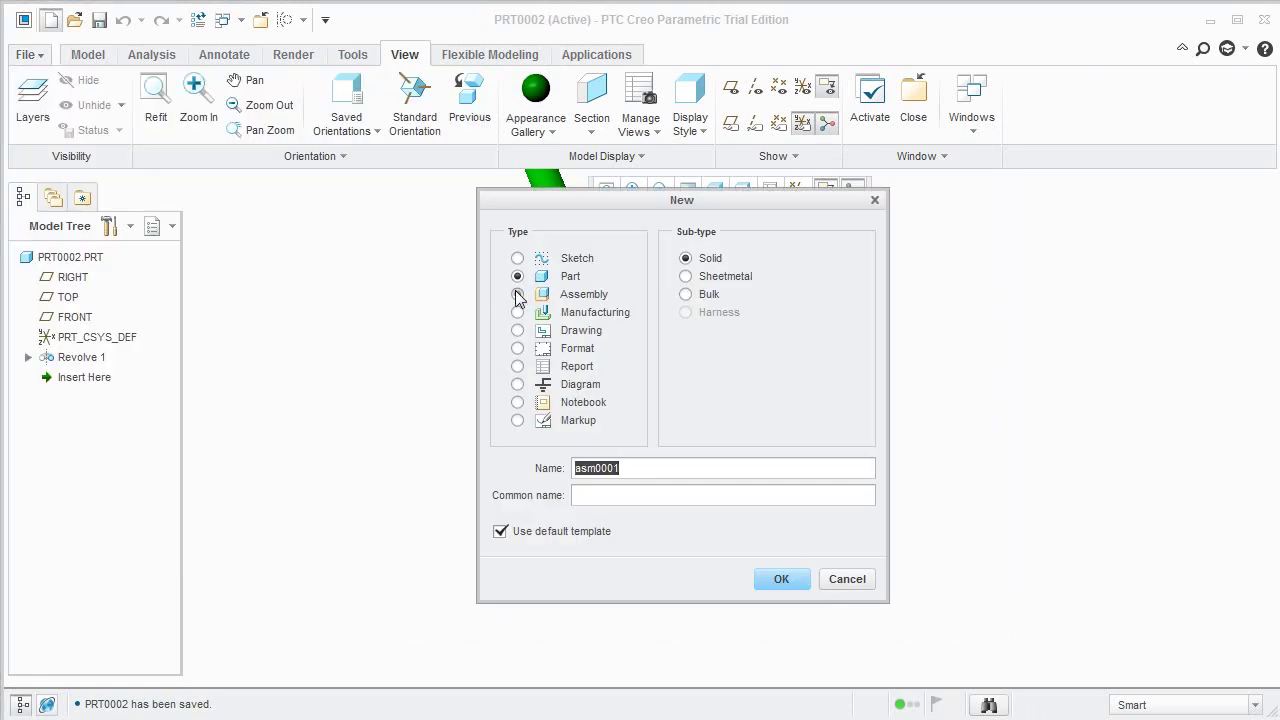
{"action": "left_click", "coordinate": [784, 577]}
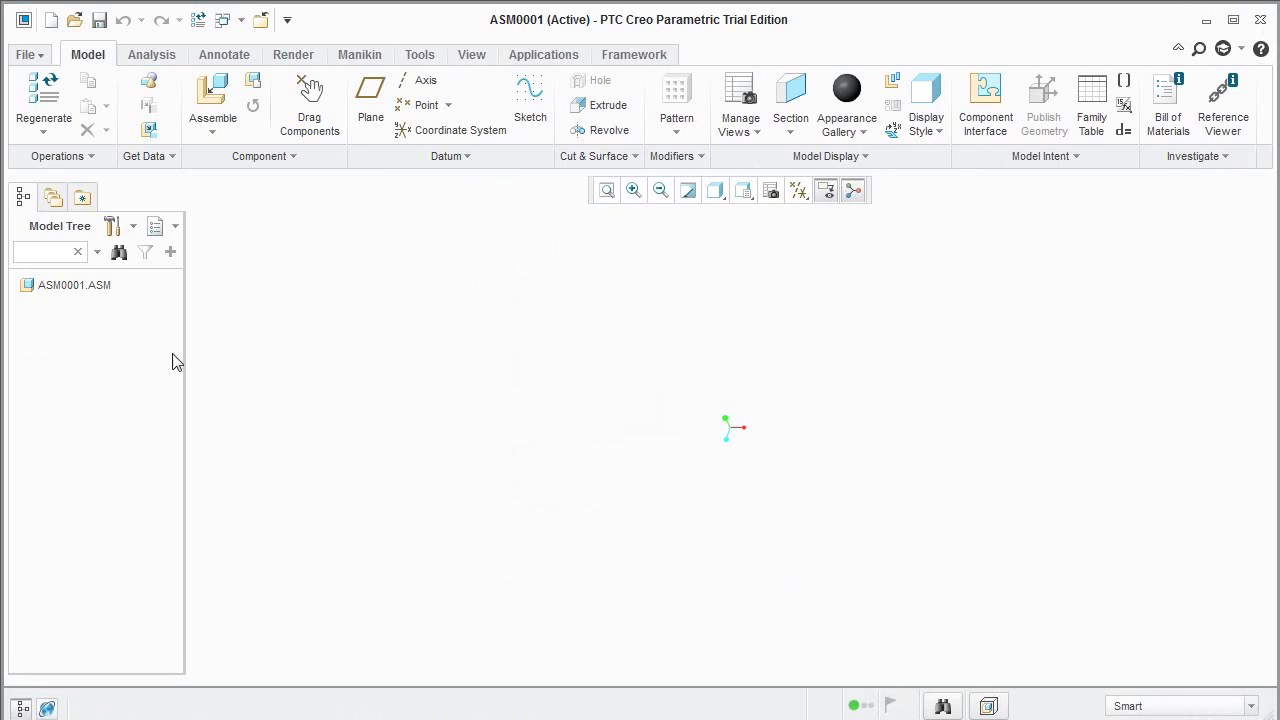
Assemble prt0001.prt into ASM0001 with a Default constraint.
{"action": "left_click", "coordinate": [215, 88]}
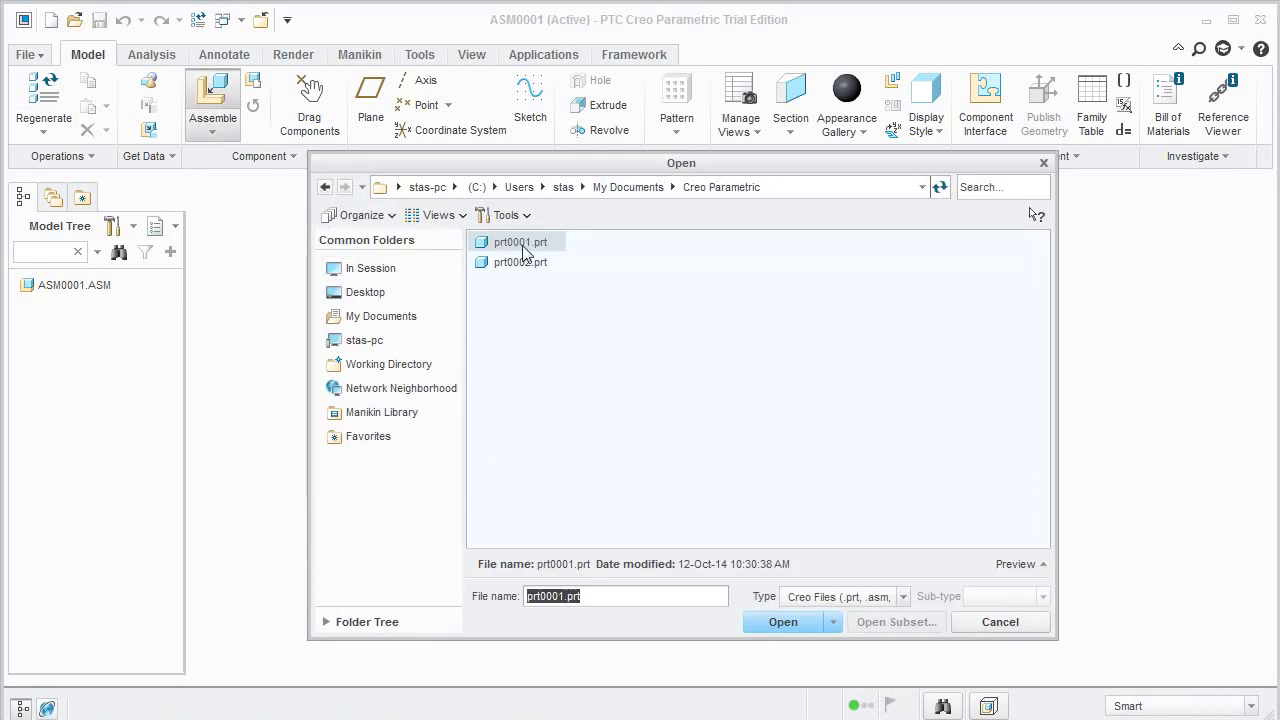
{"action": "double_click", "coordinate": [522, 248]}
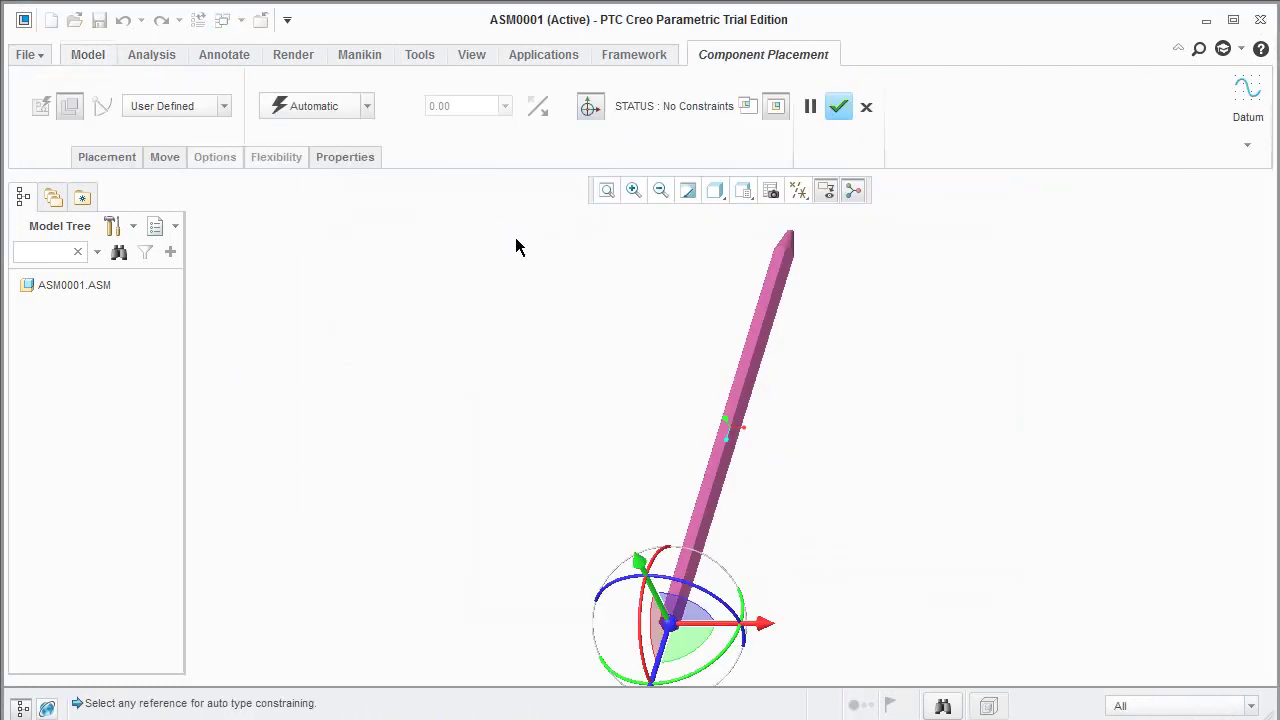
{"action": "left_click", "coordinate": [367, 106]}
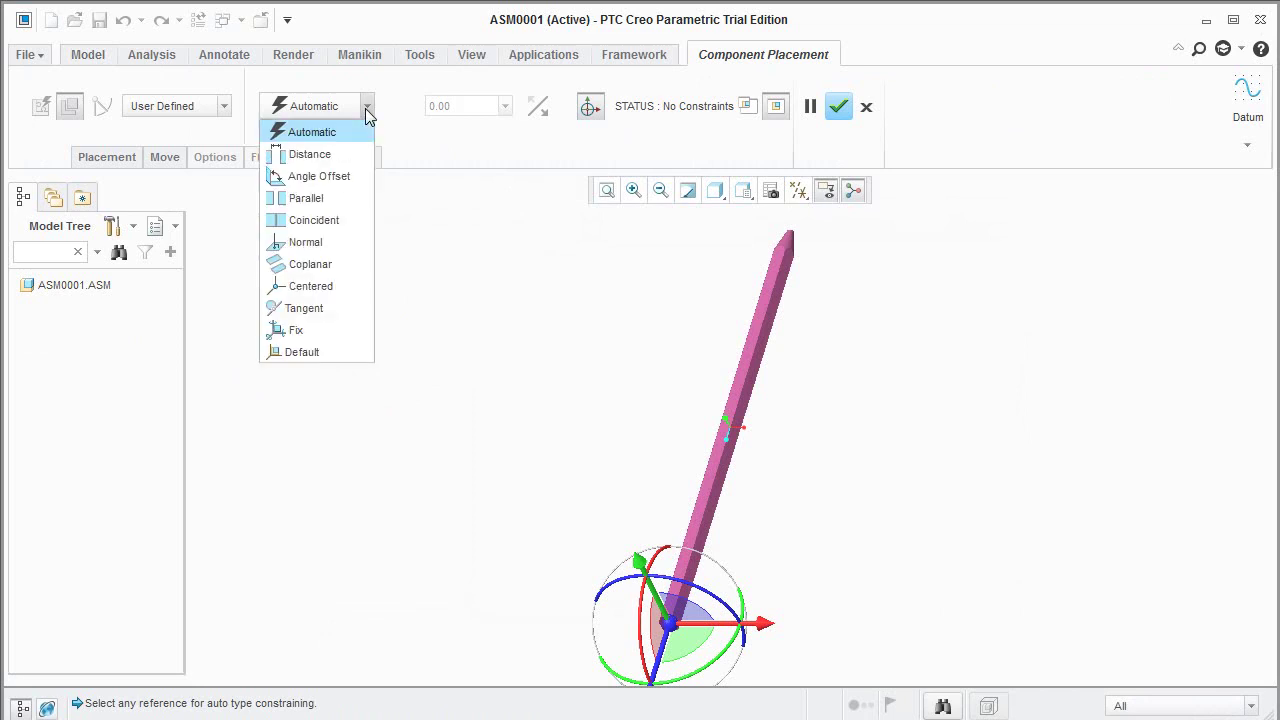
{"action": "left_click", "coordinate": [362, 351]}
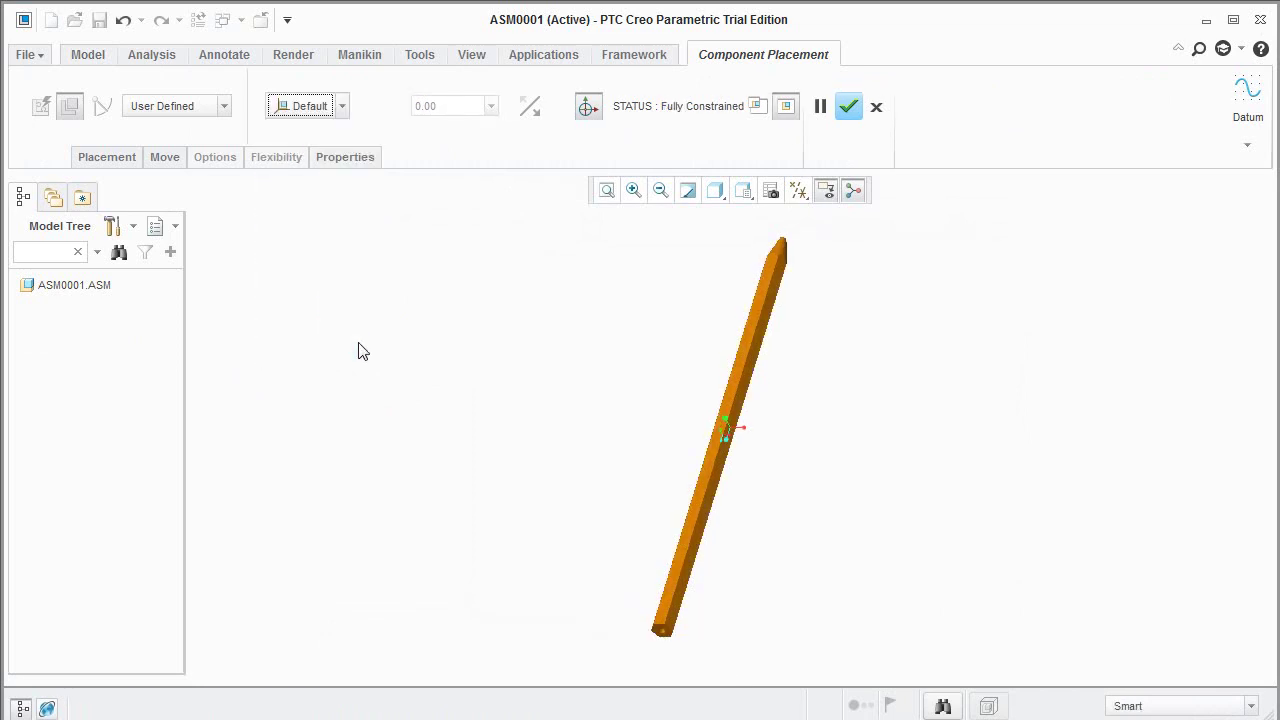
{"action": "left_click", "coordinate": [855, 116]}
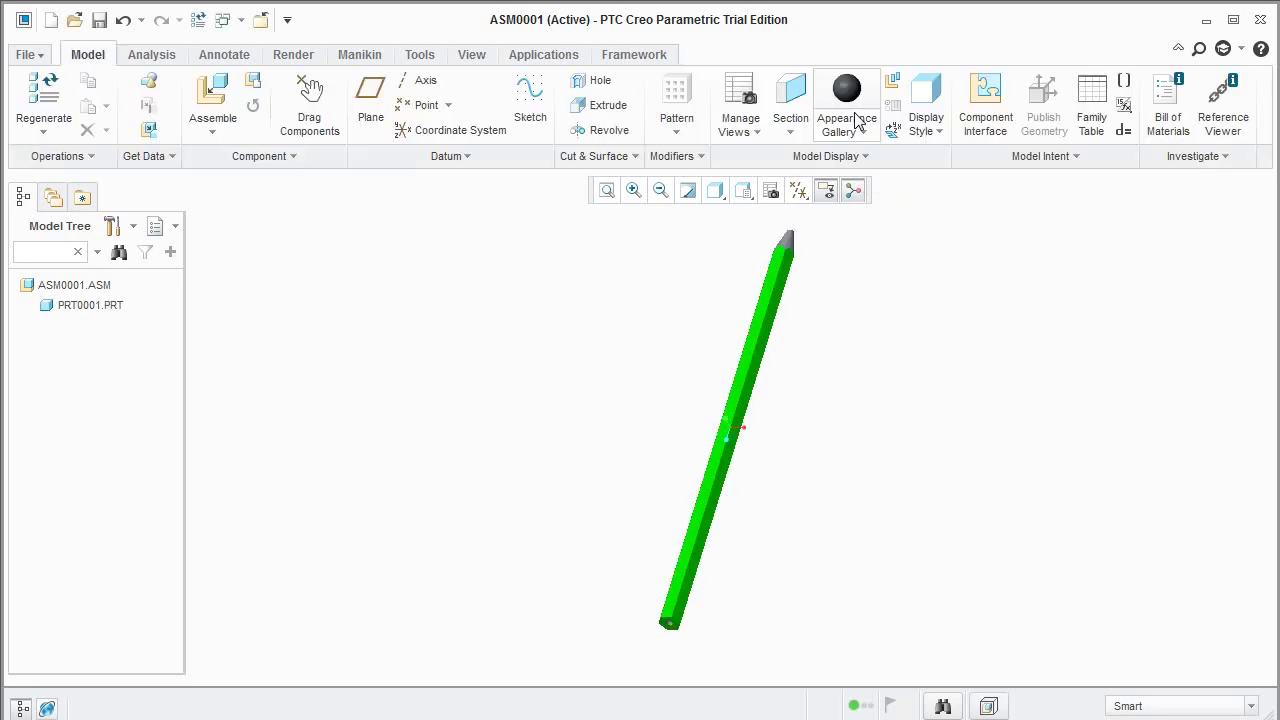
{"action": "middle_click_drag", "start_coordinate": [536, 323], "coordinate": [566, 383]}
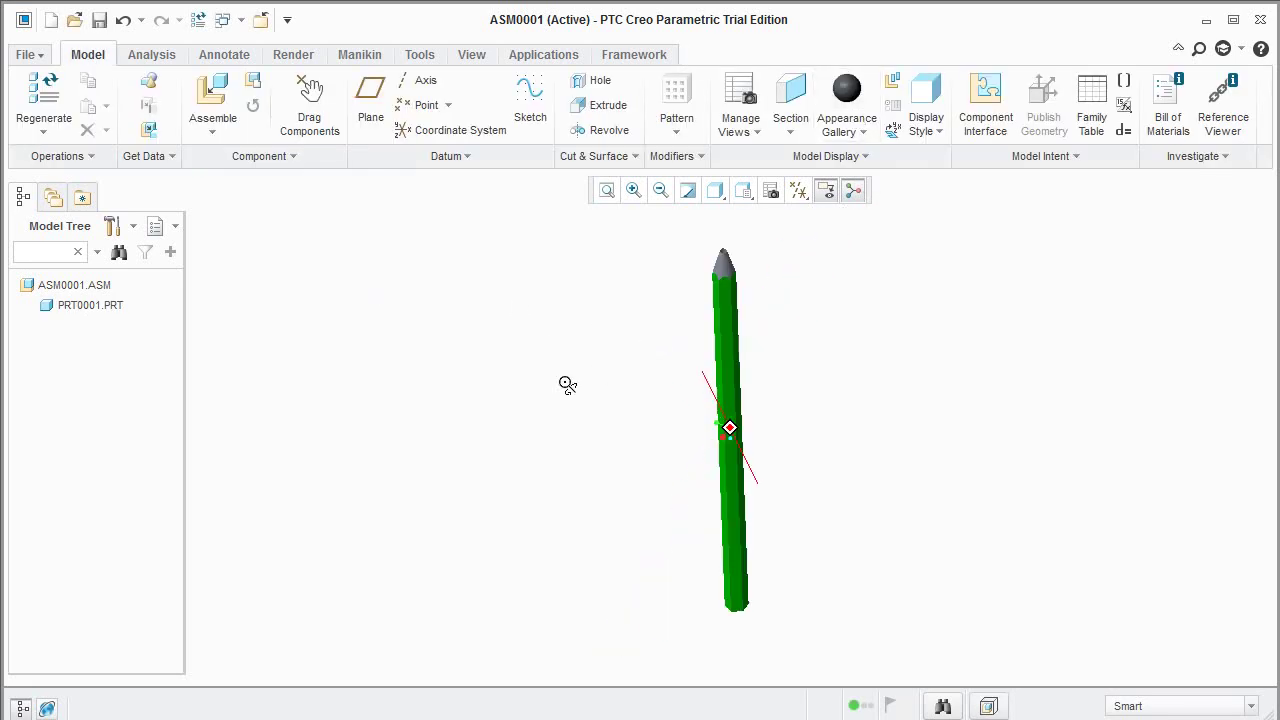
Insert prt0002.prt and make the lead's cylindrical surface coincident with the pencil's bore.
{"action": "left_click", "coordinate": [213, 96]}
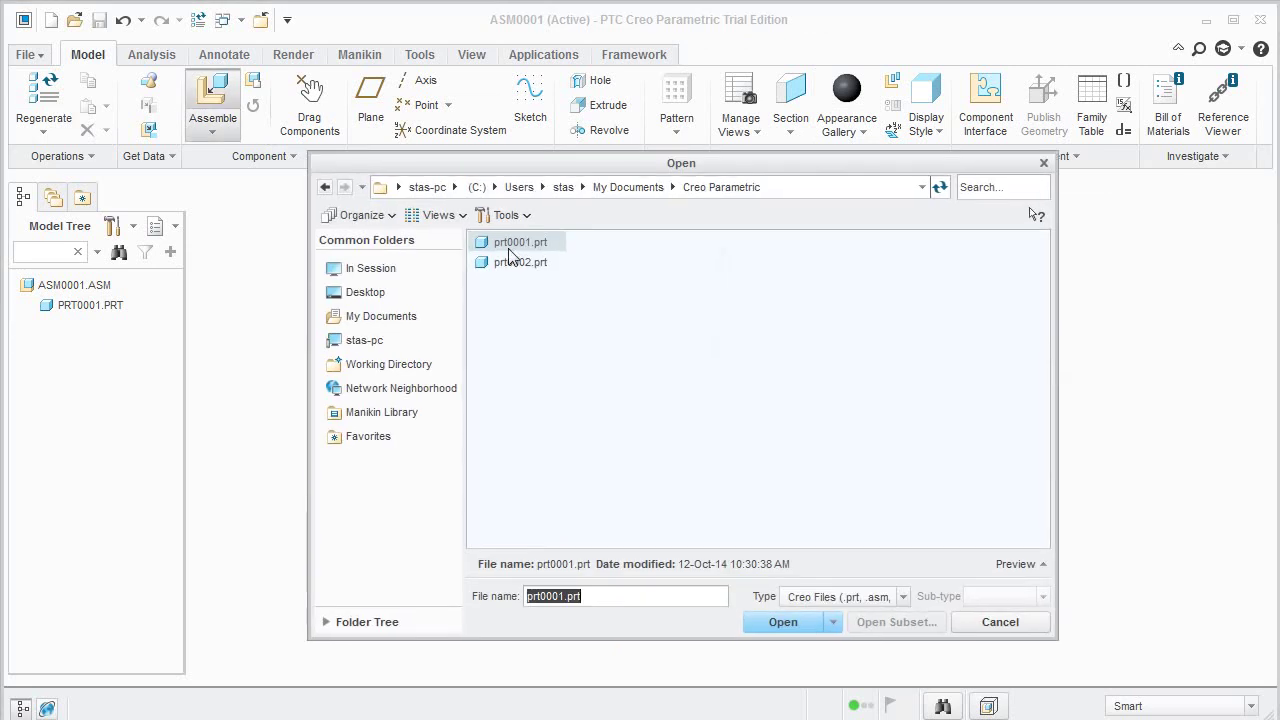
{"action": "double_click", "coordinate": [510, 264]}
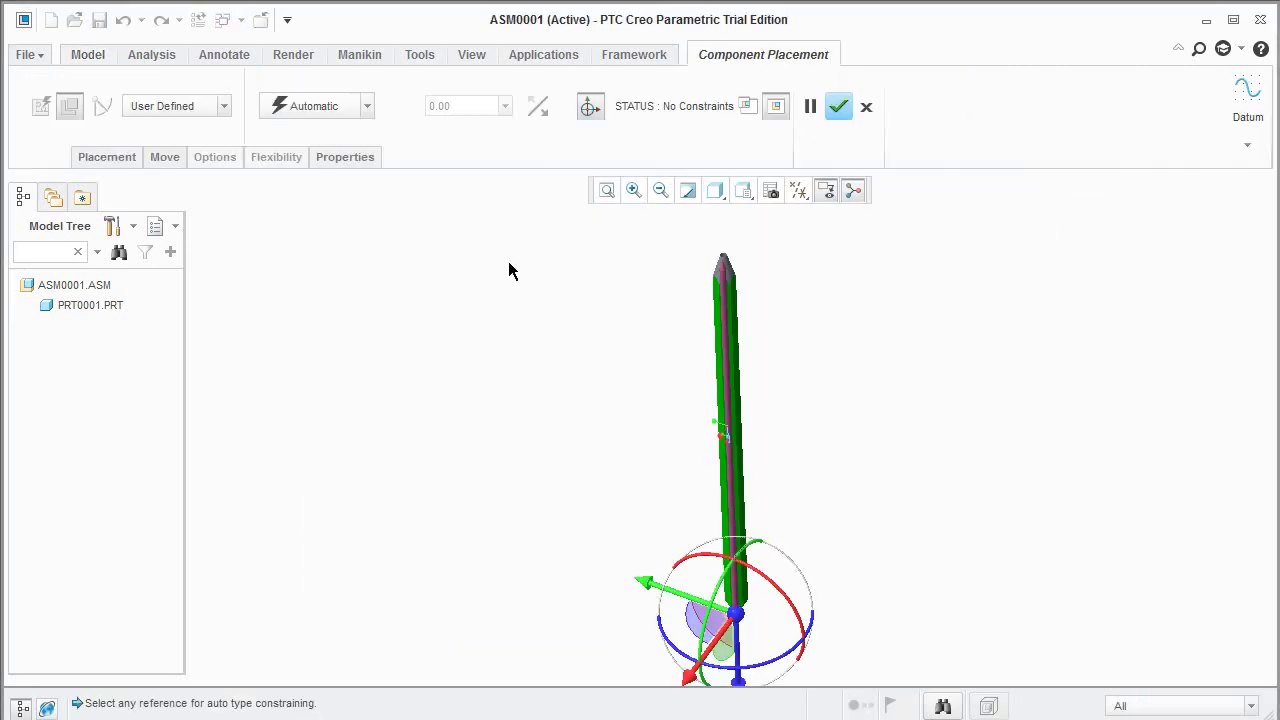
{"action": "left_click", "coordinate": [367, 110]}
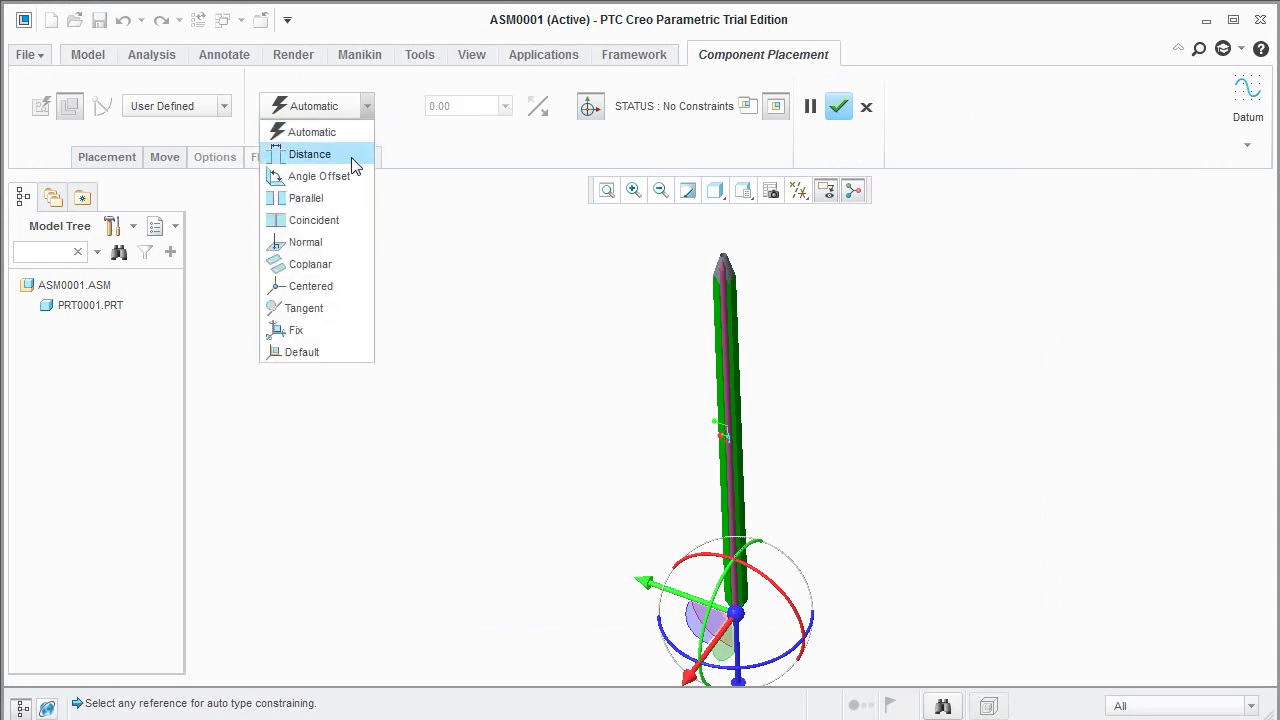
{"action": "left_click", "coordinate": [345, 223]}
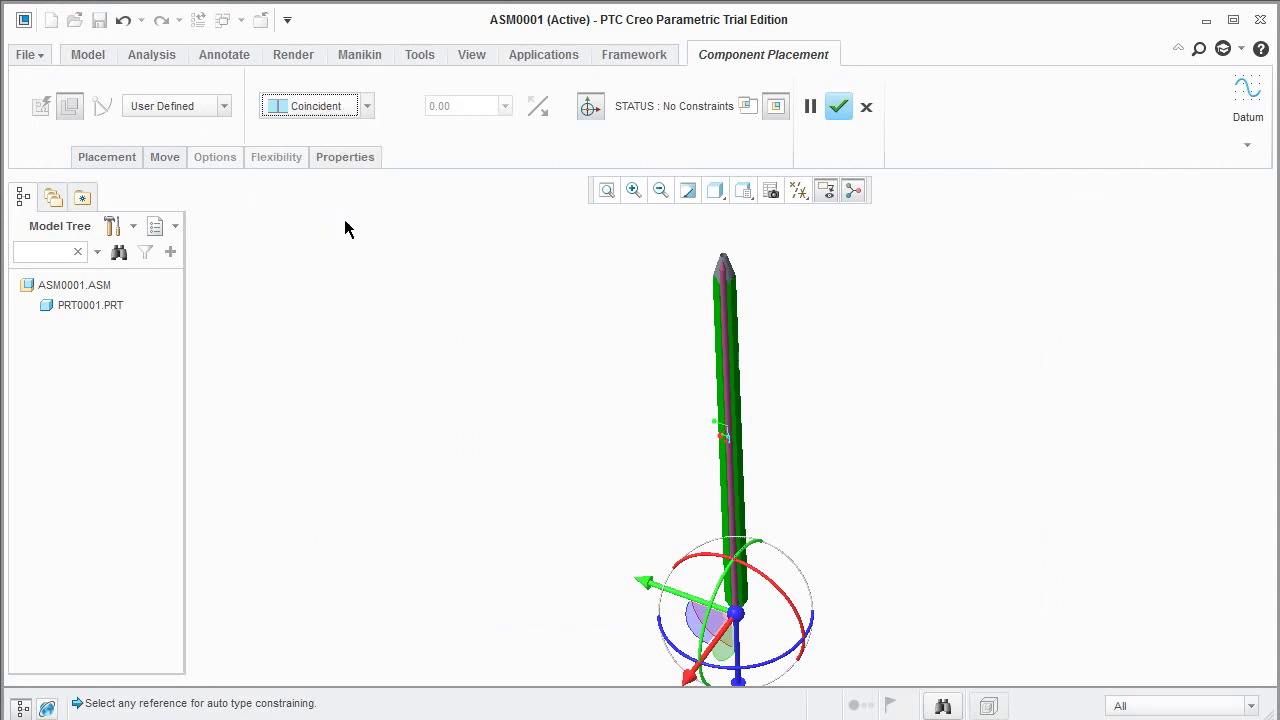
{"action": "scroll", "coordinate": [711, 274], "scroll_direction": "up", "scroll_amount": 2}
{"action": "scroll", "coordinate": [754, 277], "scroll_direction": "up", "scroll_amount": 2}
{"action": "scroll", "coordinate": [749, 294], "scroll_direction": "up", "scroll_amount": 2}
{"action": "scroll", "coordinate": [702, 343], "scroll_direction": "up", "scroll_amount": 2}
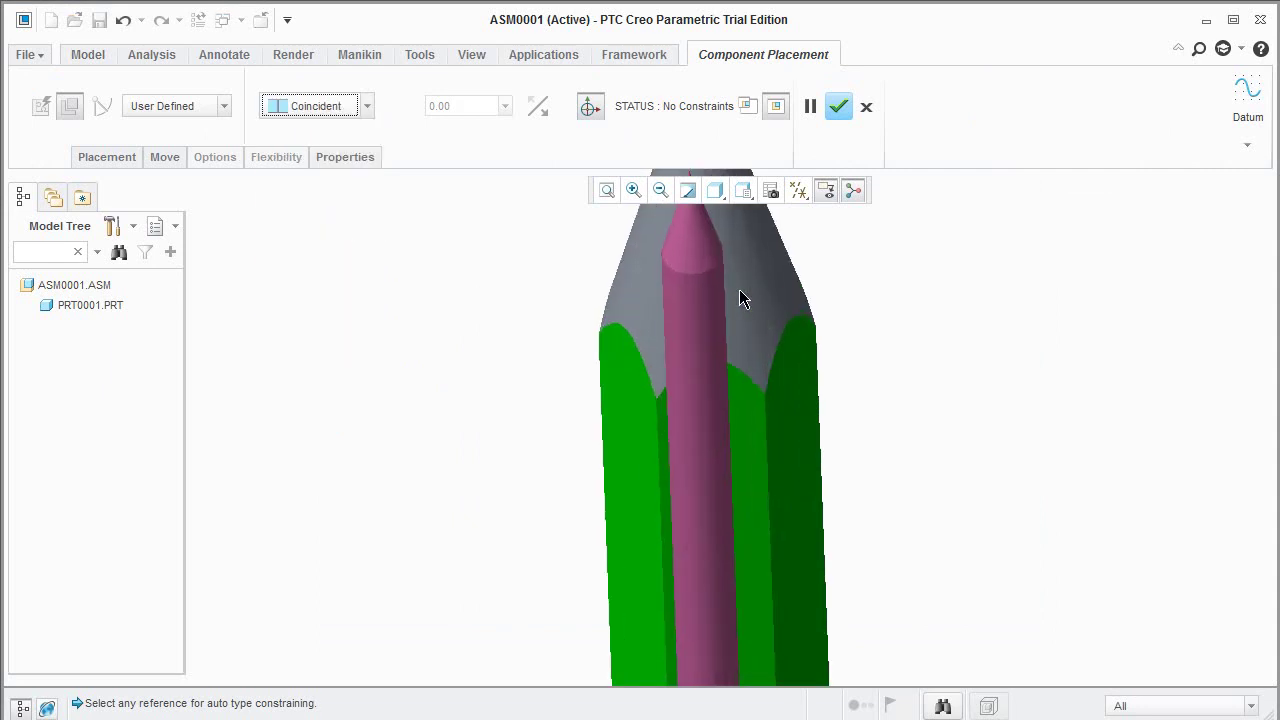
{"action": "left_click", "coordinate": [702, 343]}
{"action": "scroll", "coordinate": [703, 343], "scroll_direction": "down", "scroll_amount": 2}
{"action": "scroll", "coordinate": [704, 240], "scroll_direction": "down", "scroll_amount": 1}
{"action": "scroll", "coordinate": [704, 225], "scroll_direction": "up", "scroll_amount": 2}
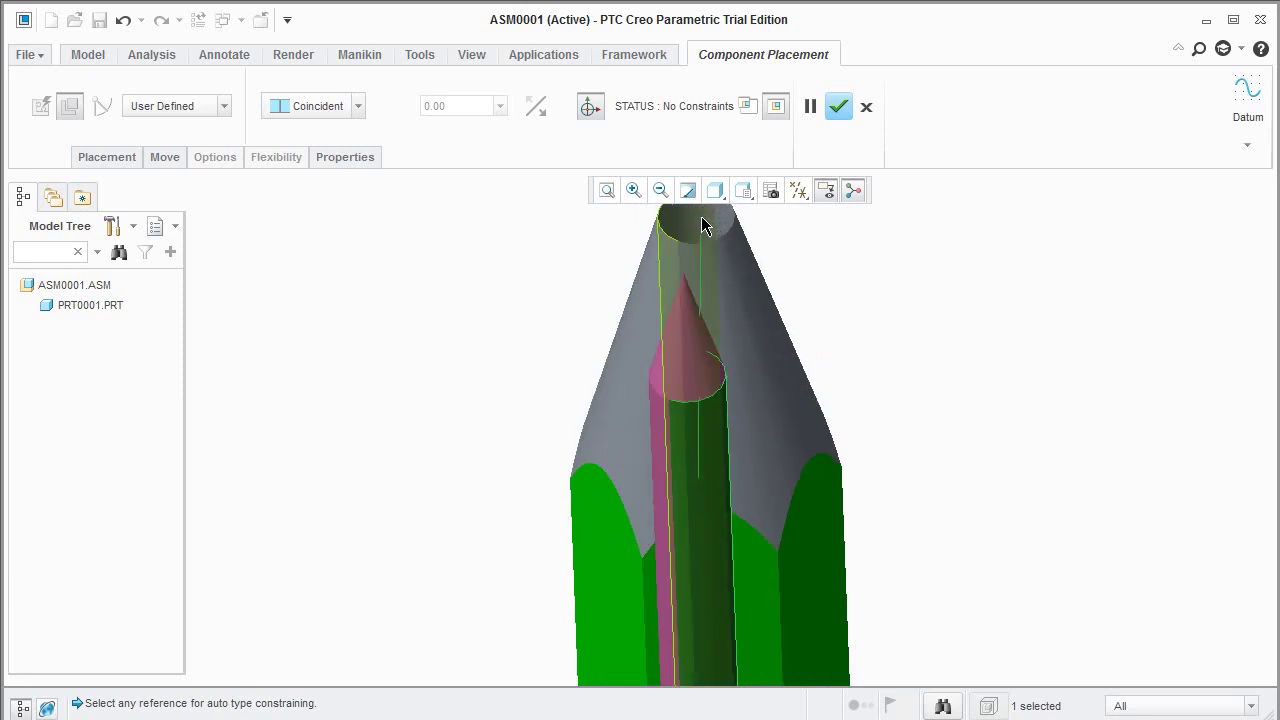
{"action": "left_click", "coordinate": [703, 225]}
{"action": "scroll", "coordinate": [705, 240], "scroll_direction": "down", "scroll_amount": 2}
{"action": "scroll", "coordinate": [707, 254], "scroll_direction": "down", "scroll_amount": 1}
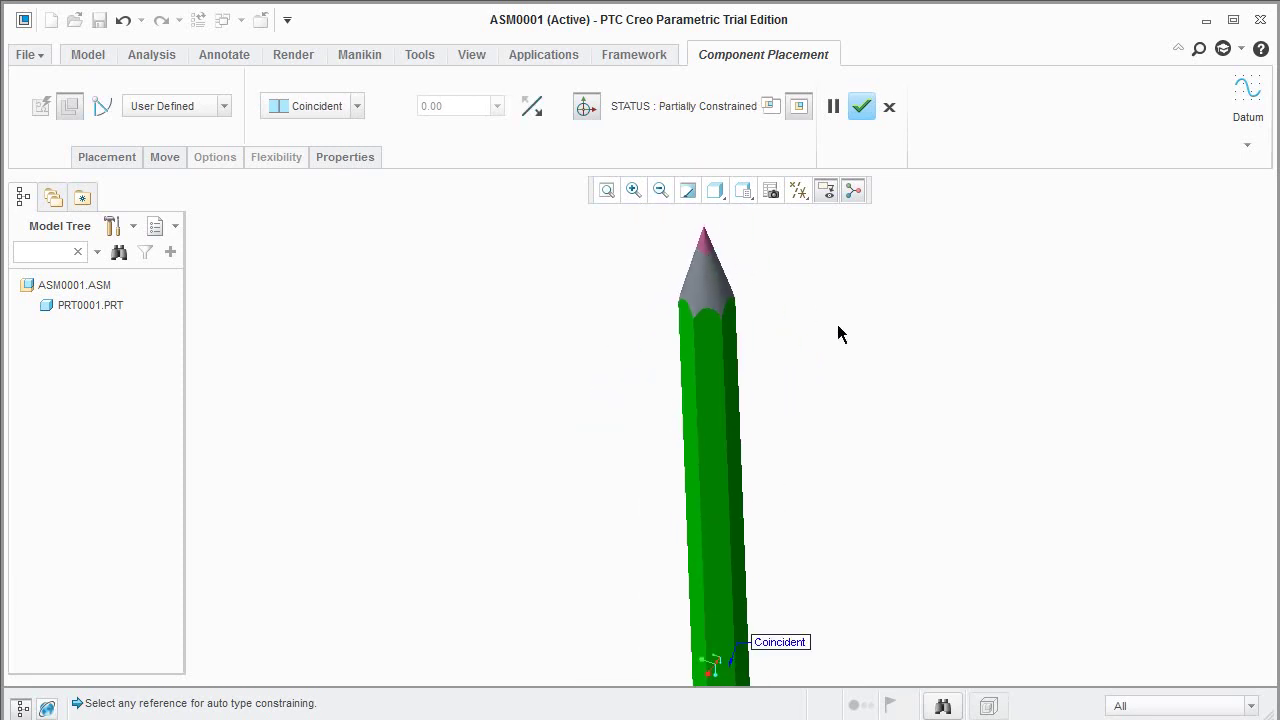
Make the lead's end coincident with the pencil's hexagonal face and finish placing it.
{"action": "mouse_move", "coordinate": [838, 347]}
{"action": "middle_mouse_down"}
{"action": "mouse_move", "coordinate": [655, 290]}
{"action": "mouse_move", "coordinate": [652, 337]}
{"action": "middle_mouse_up"}
{"action": "scroll", "coordinate": [629, 486], "scroll_direction": "up", "scroll_amount": 3}
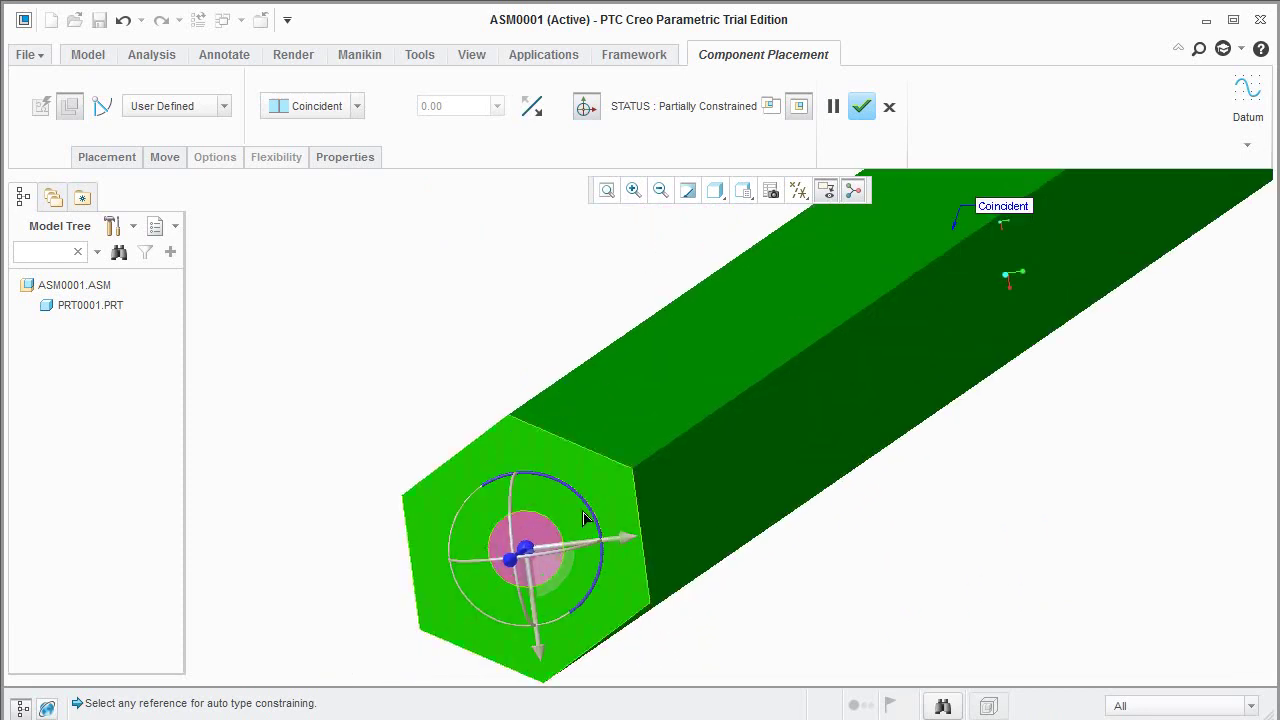
{"action": "scroll", "coordinate": [528, 547], "scroll_direction": "up", "scroll_amount": 2}
{"action": "left_click", "coordinate": [528, 547]}
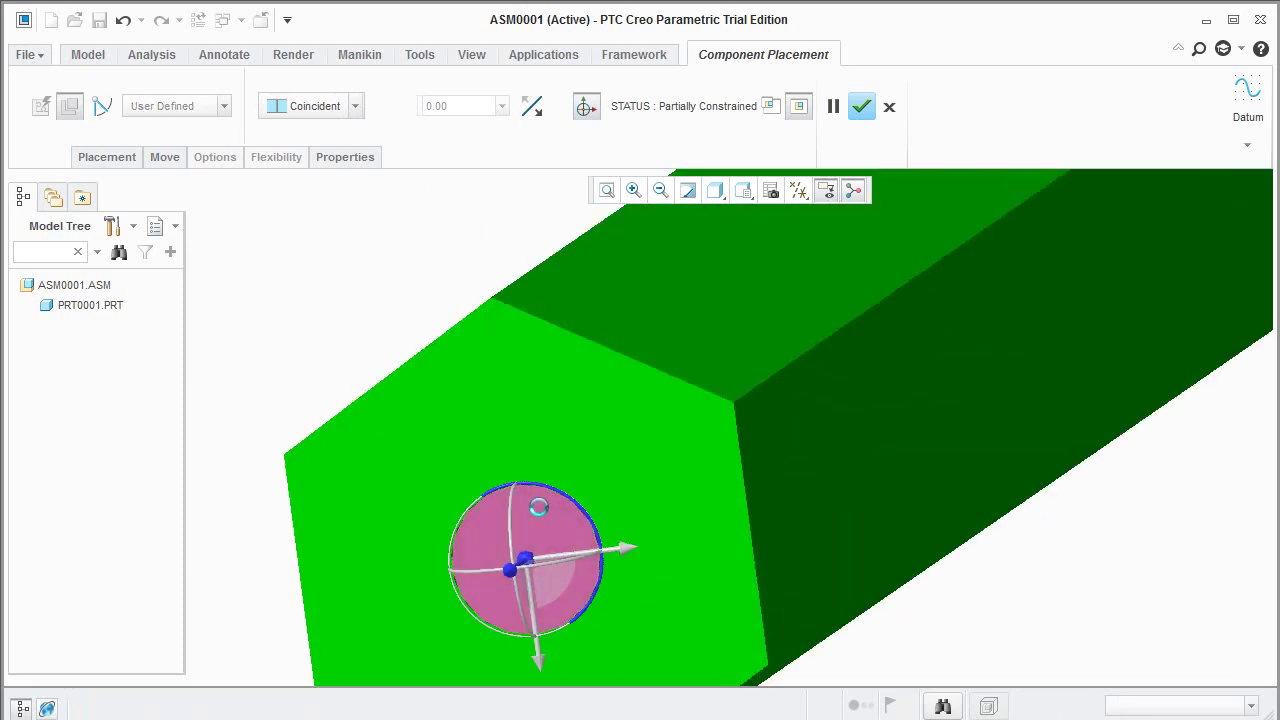
{"action": "left_click", "coordinate": [640, 403]}
{"action": "scroll", "coordinate": [455, 350], "scroll_direction": "down", "scroll_amount": 2}
{"action": "scroll", "coordinate": [456, 355], "scroll_direction": "down", "scroll_amount": 3}
{"action": "scroll", "coordinate": [457, 358], "scroll_direction": "down", "scroll_amount": 2}
{"action": "middle_click_drag", "start_coordinate": [659, 341], "coordinate": [537, 334]}
{"action": "scroll", "coordinate": [931, 251], "scroll_direction": "up", "scroll_amount": 3}
{"action": "scroll", "coordinate": [931, 251], "scroll_direction": "up", "scroll_amount": 2}
{"action": "scroll", "coordinate": [931, 253], "scroll_direction": "down", "scroll_amount": 5}
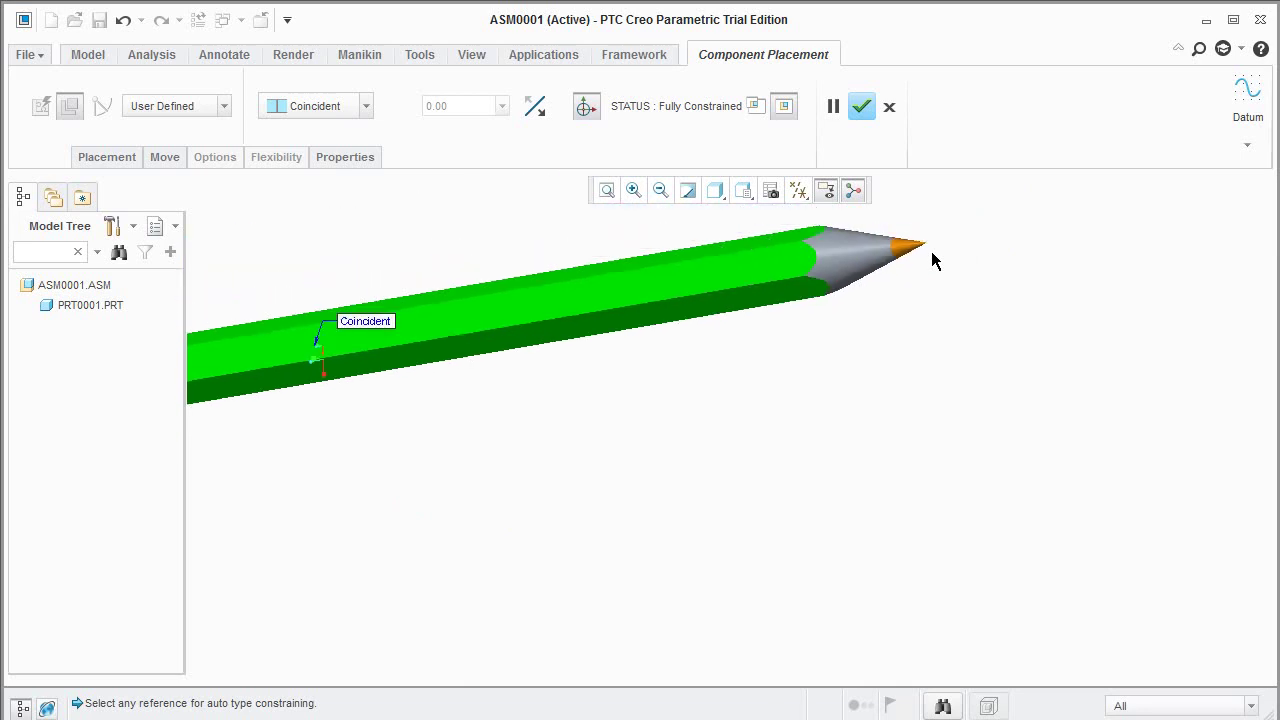
{"action": "middle_click_drag", "start_coordinate": [539, 407], "coordinate": [637, 403]}
{"action": "scroll", "coordinate": [360, 358], "scroll_direction": "up", "scroll_amount": 3}
{"action": "scroll", "coordinate": [360, 358], "scroll_direction": "up", "scroll_amount": 1}
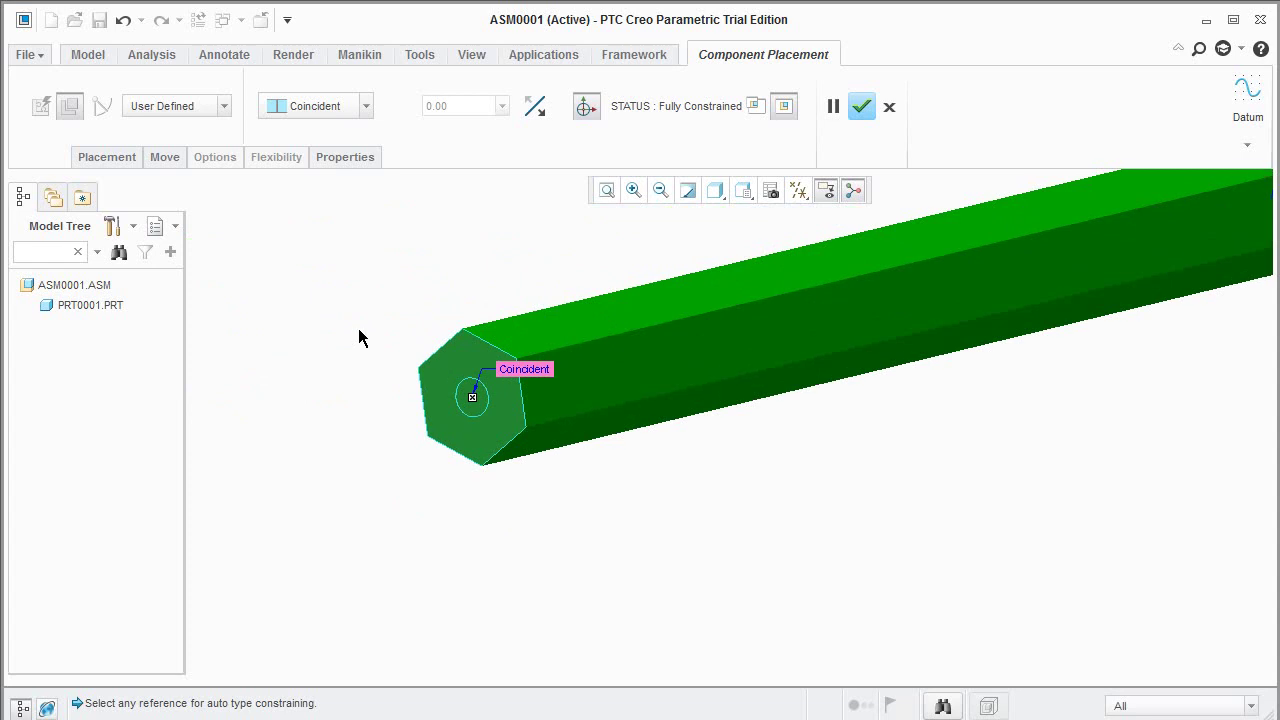
{"action": "left_click", "coordinate": [862, 106]}
{"action": "scroll", "coordinate": [455, 430], "scroll_direction": "down", "scroll_amount": 3}
{"action": "scroll", "coordinate": [420, 452], "scroll_direction": "down", "scroll_amount": 2}
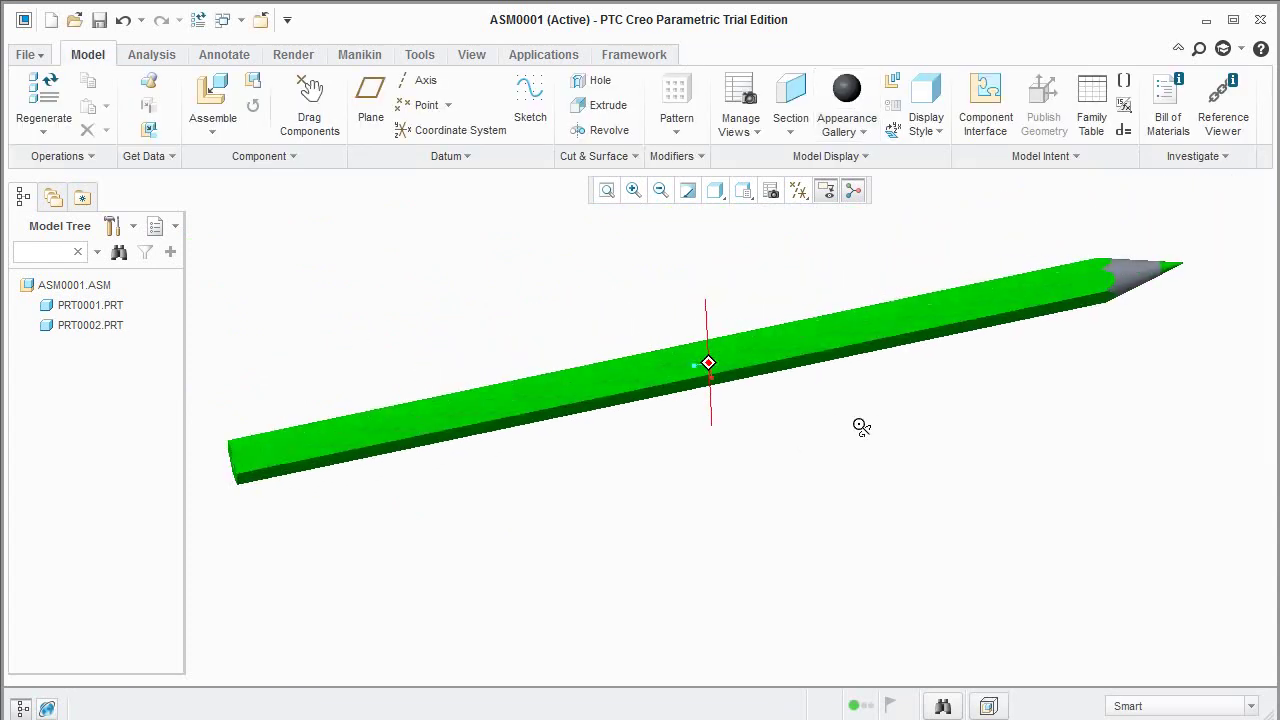